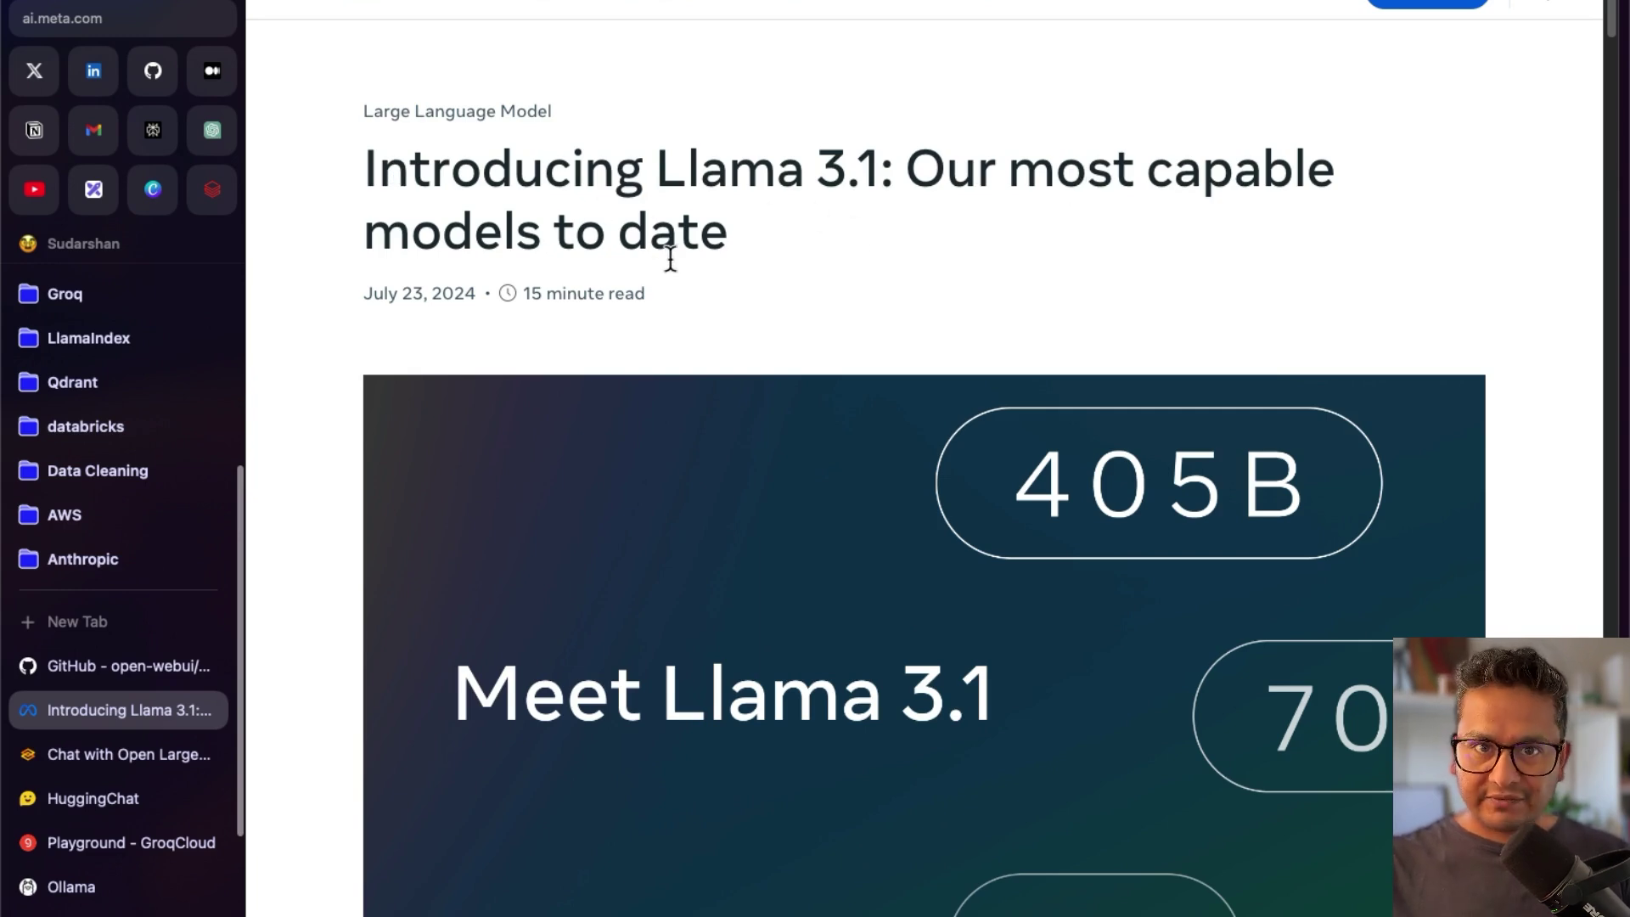
Read through Meta's Llama 3.1 announcement from the introduction to the Building with Llama 3.1 405B section
scroll(951, 348, down, 3)
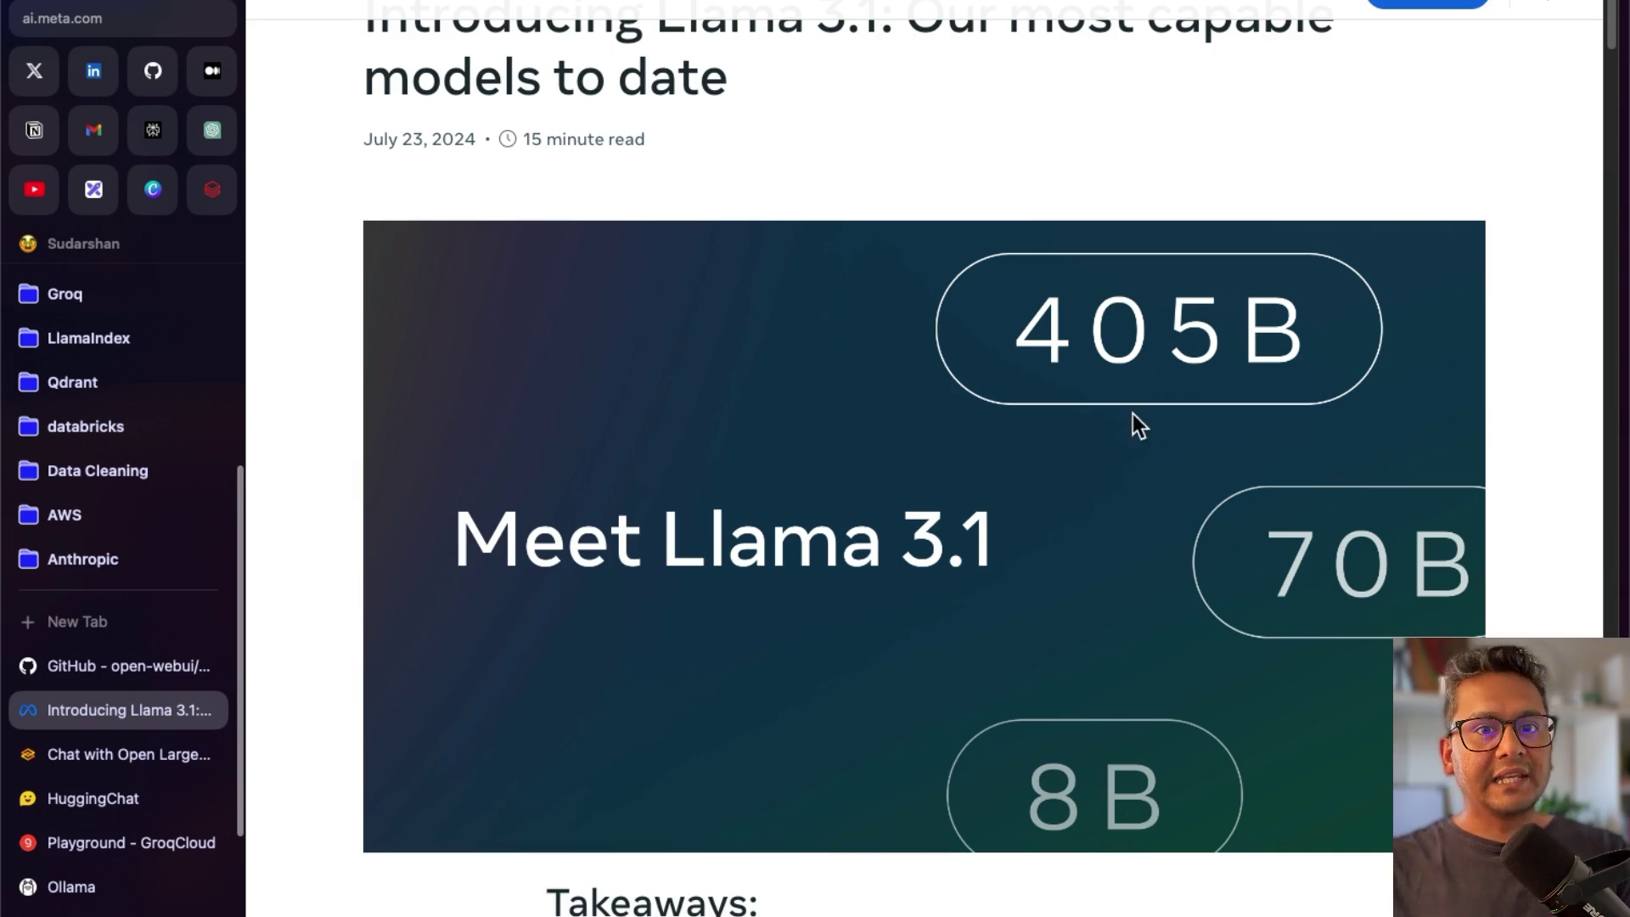
scroll(976, 561, down, 6)
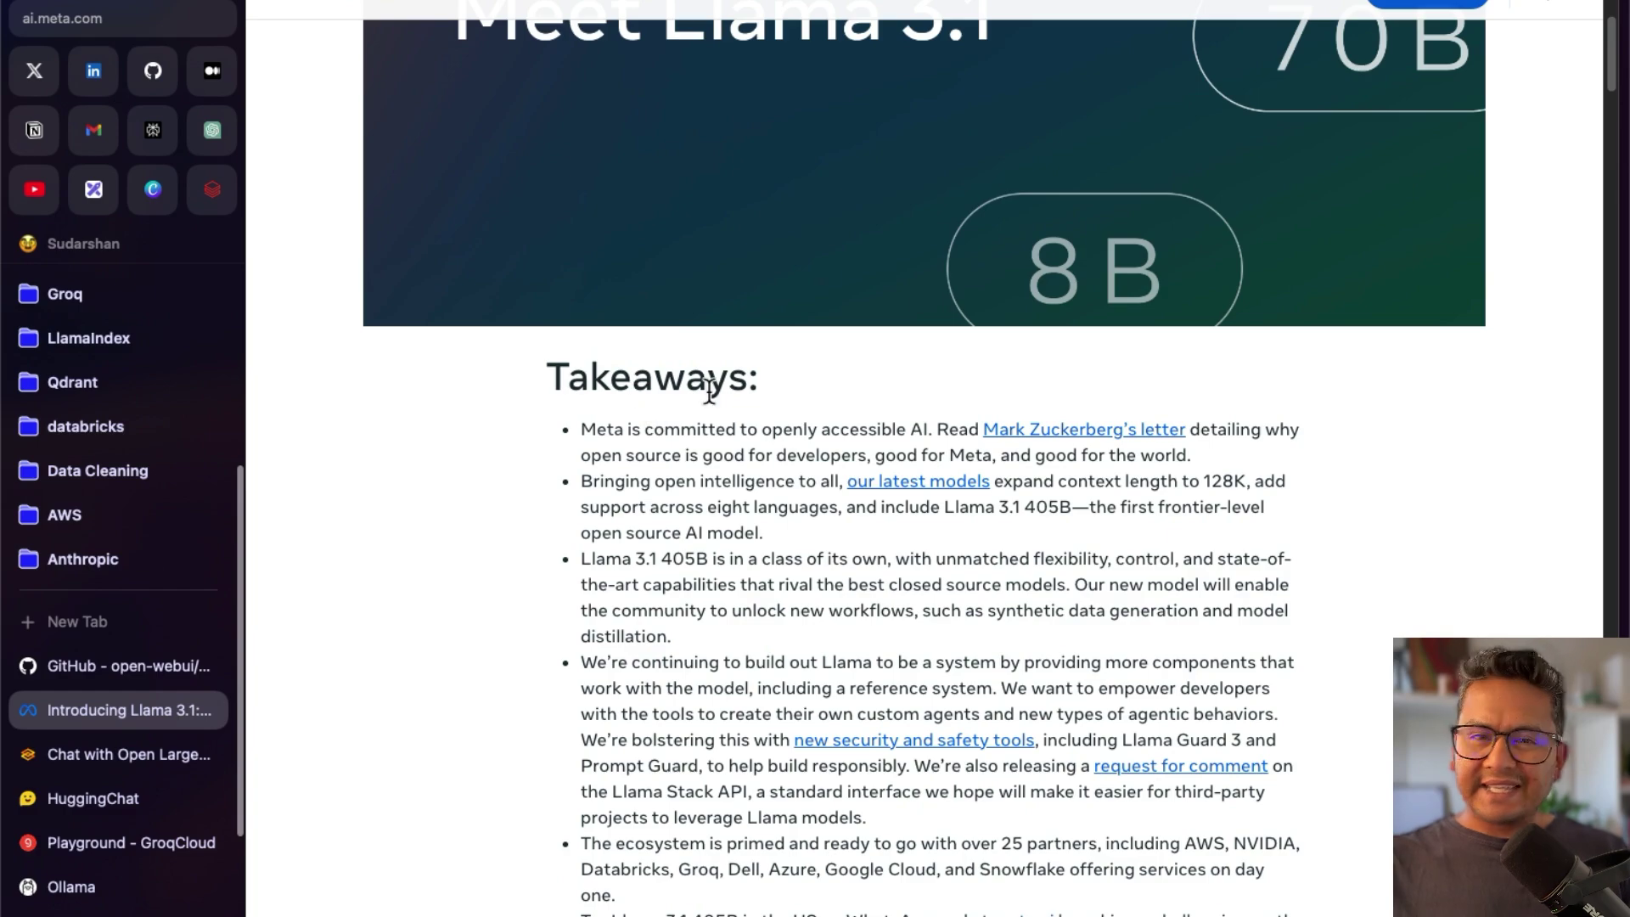
scroll(743, 564, down, 12)
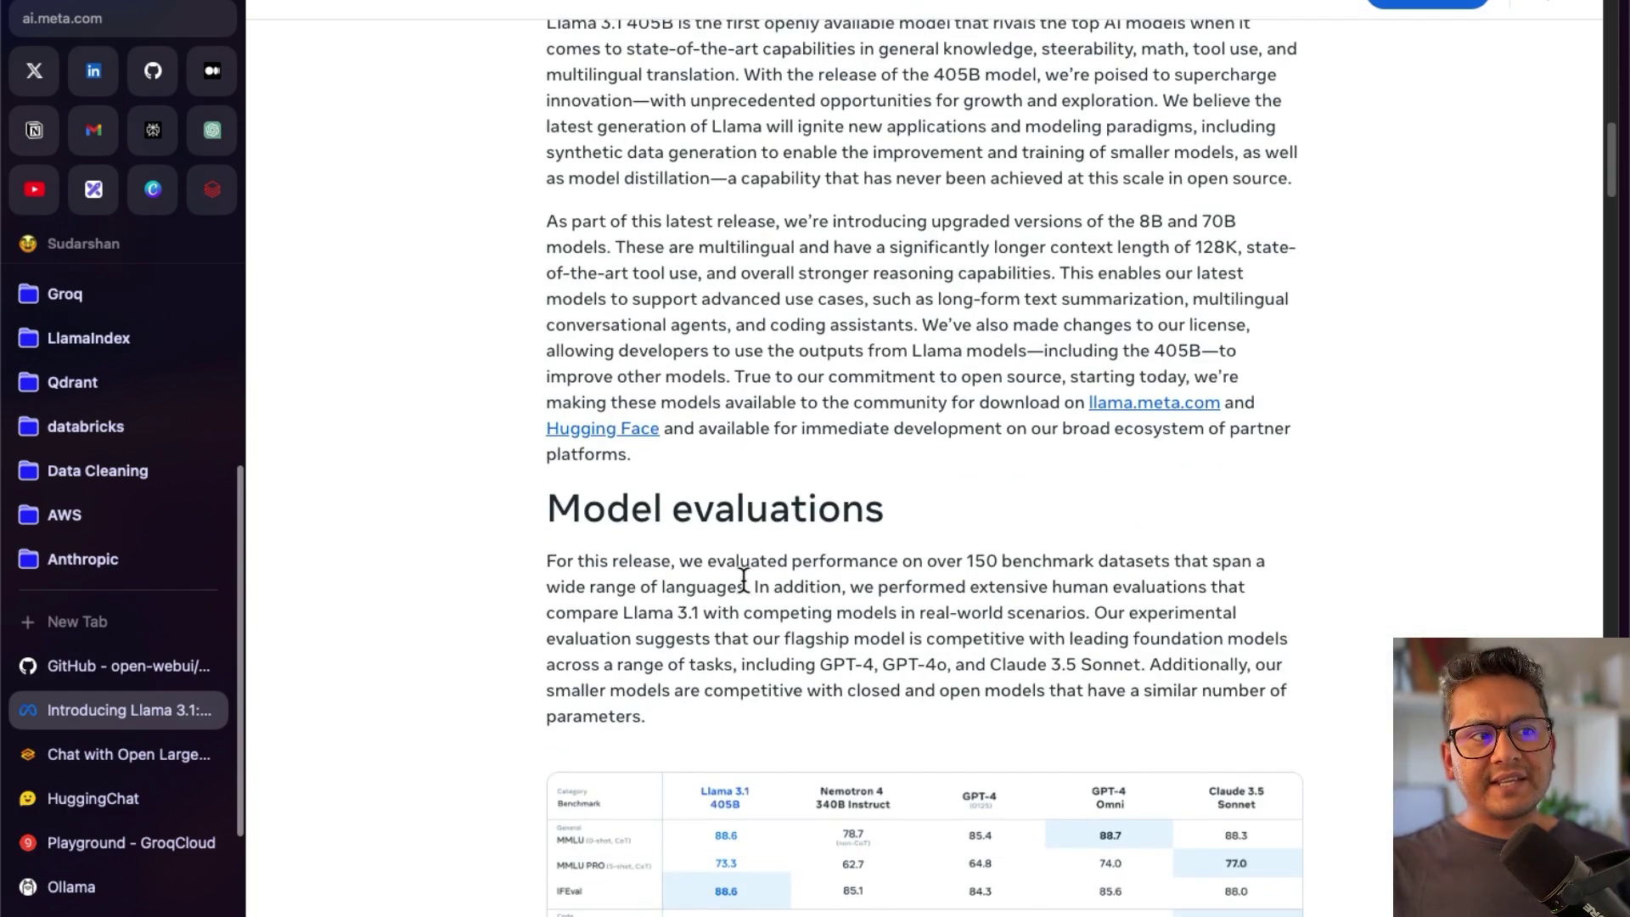
scroll(744, 579, down, 20)
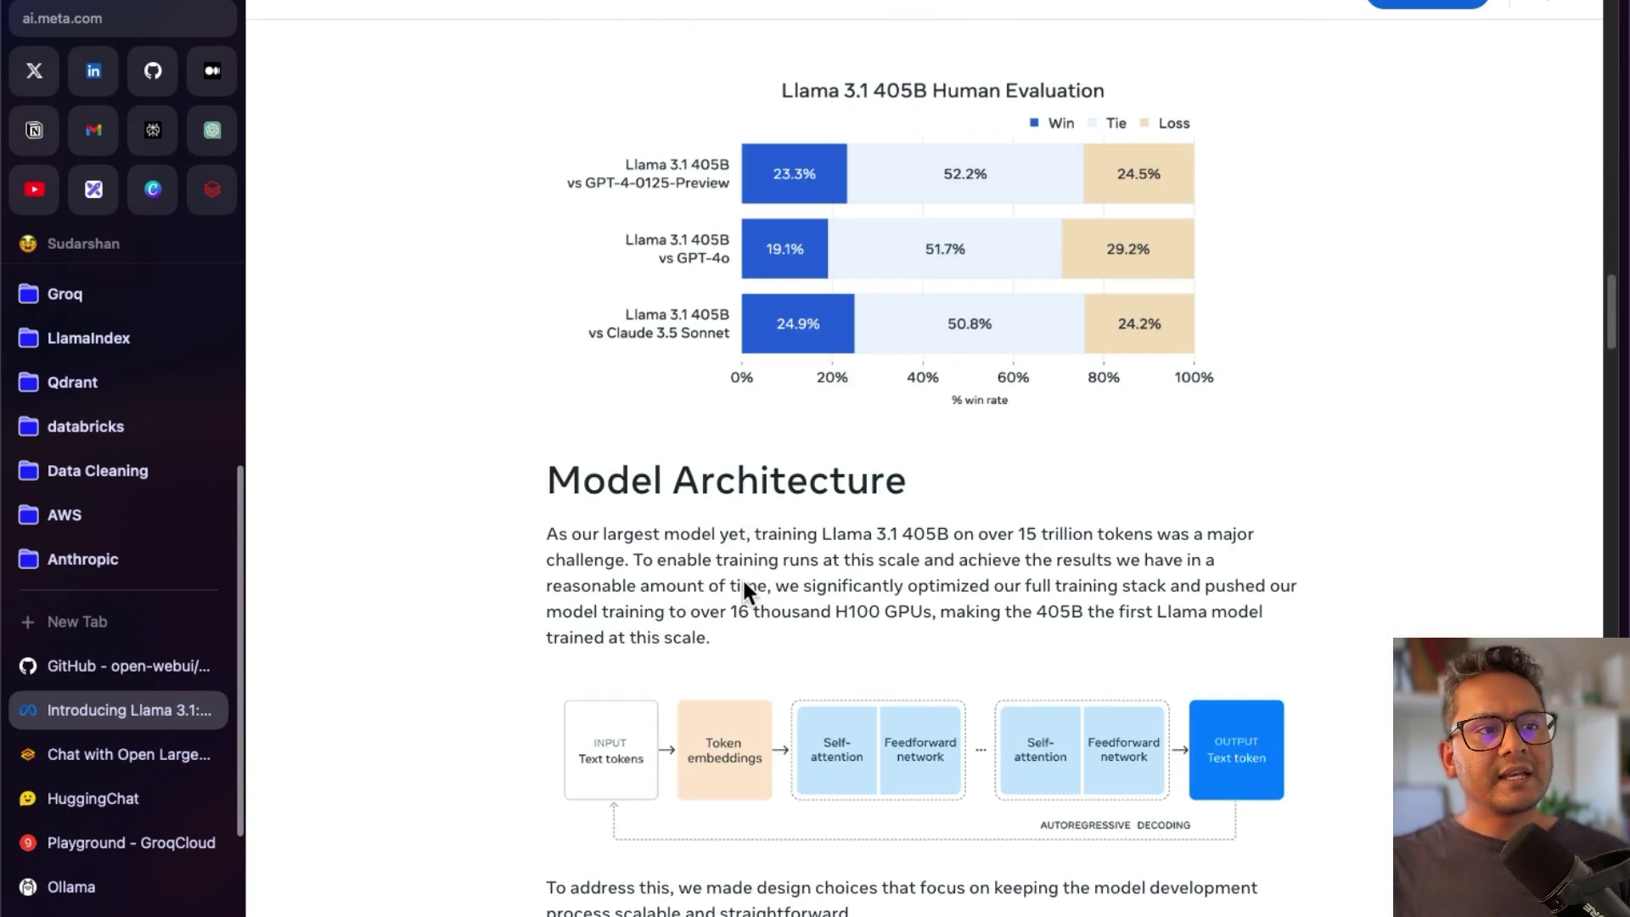
scroll(747, 517, down, 12)
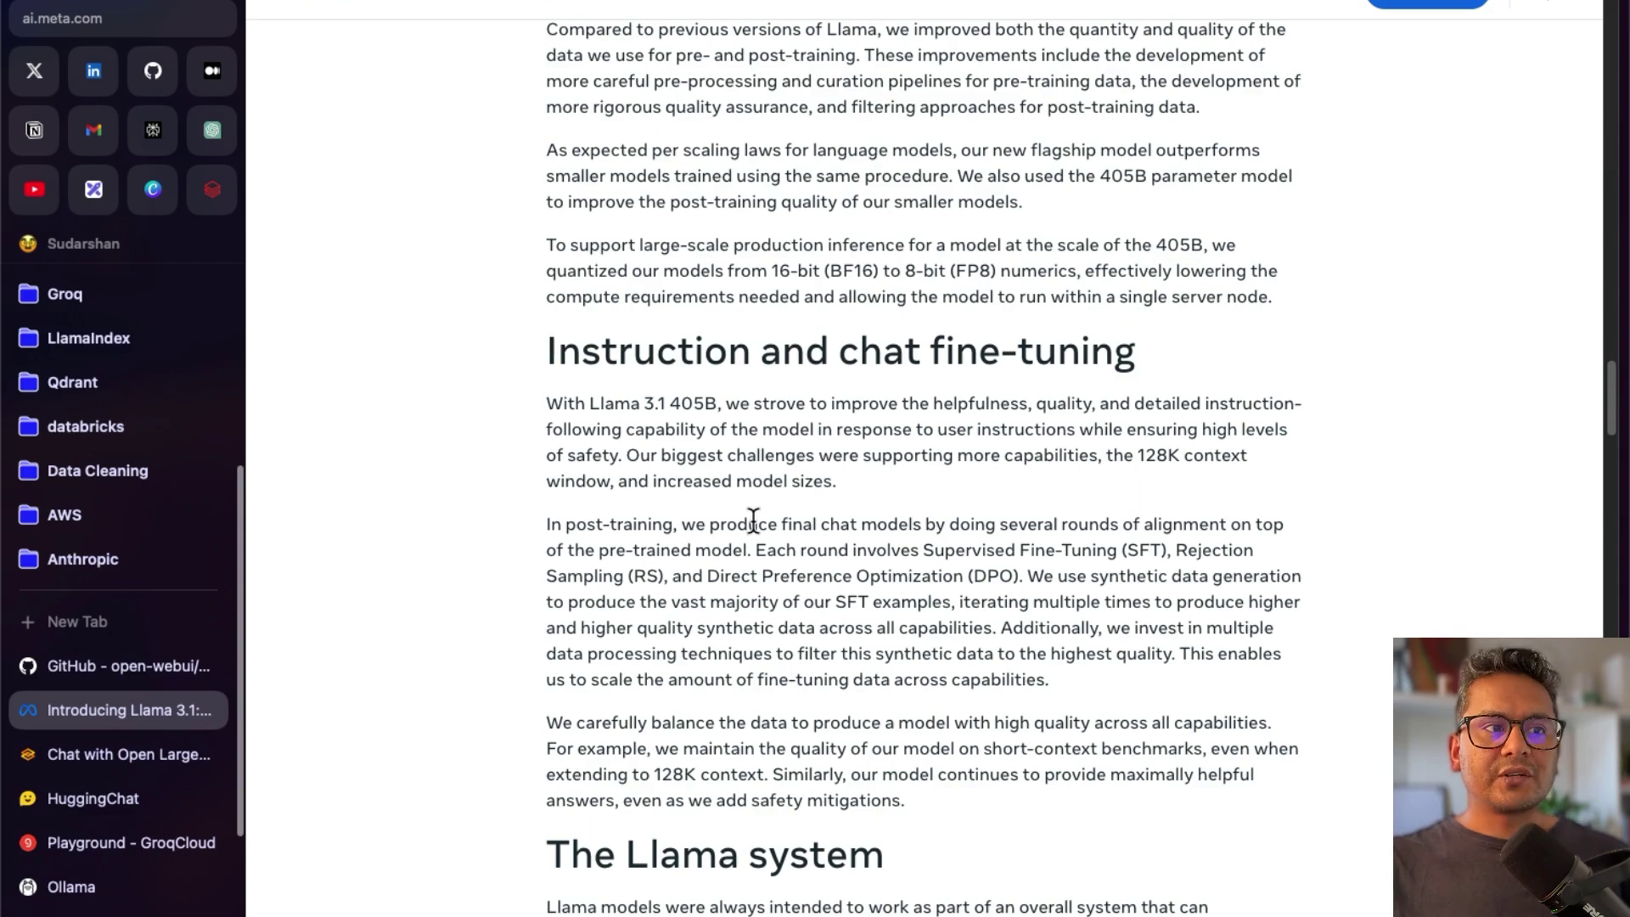
scroll(753, 519, down, 5)
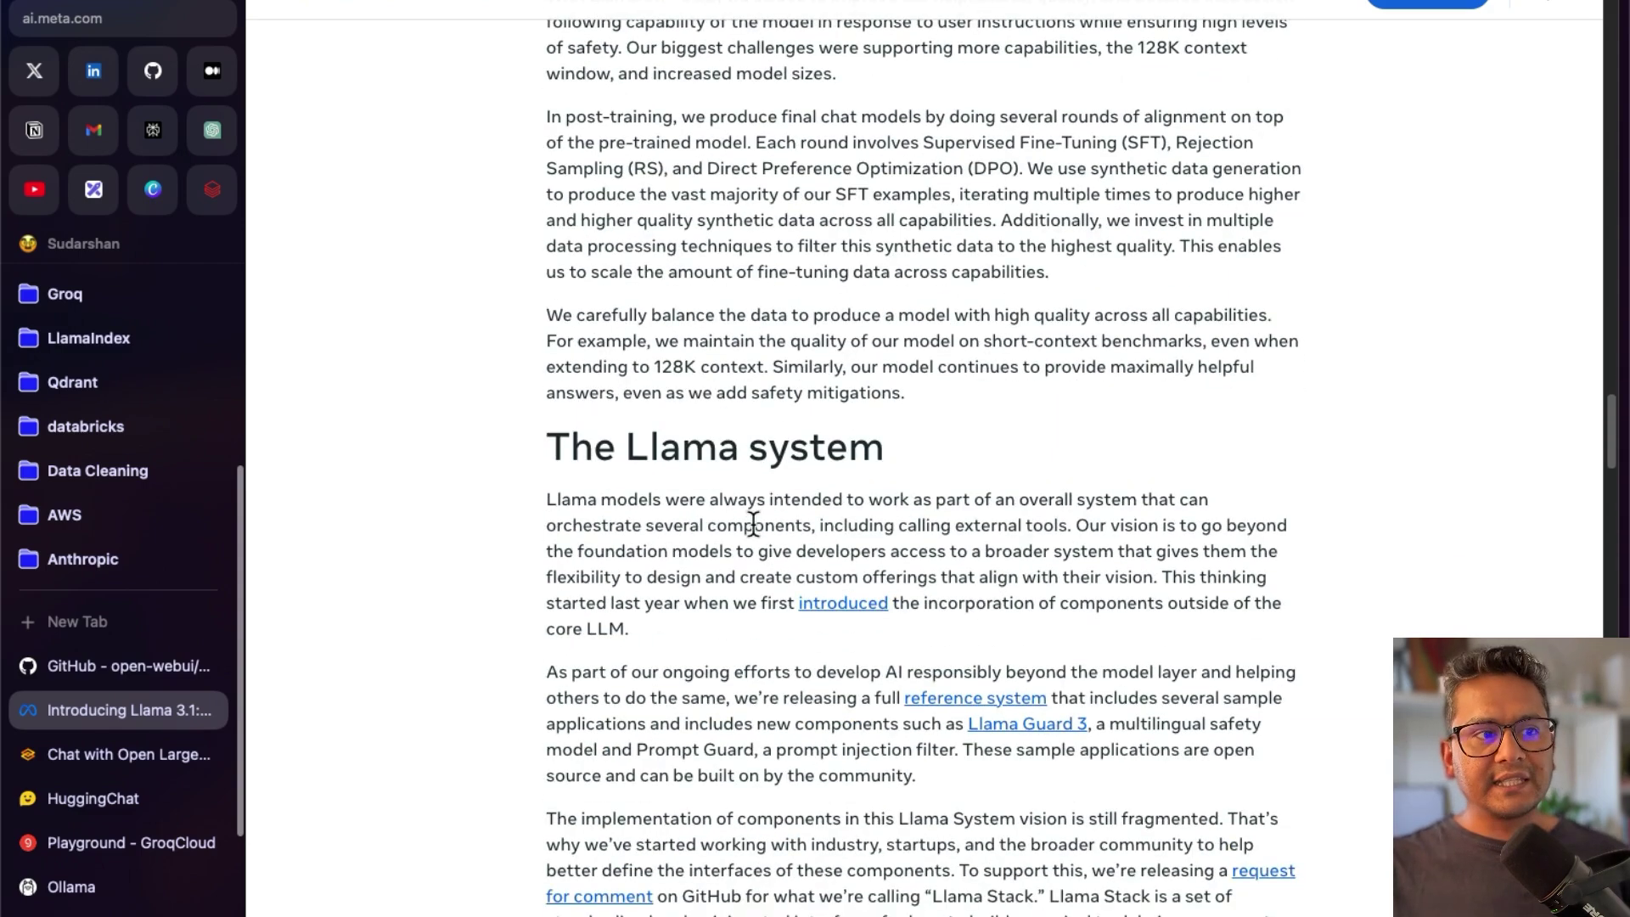
scroll(753, 523, down, 12)
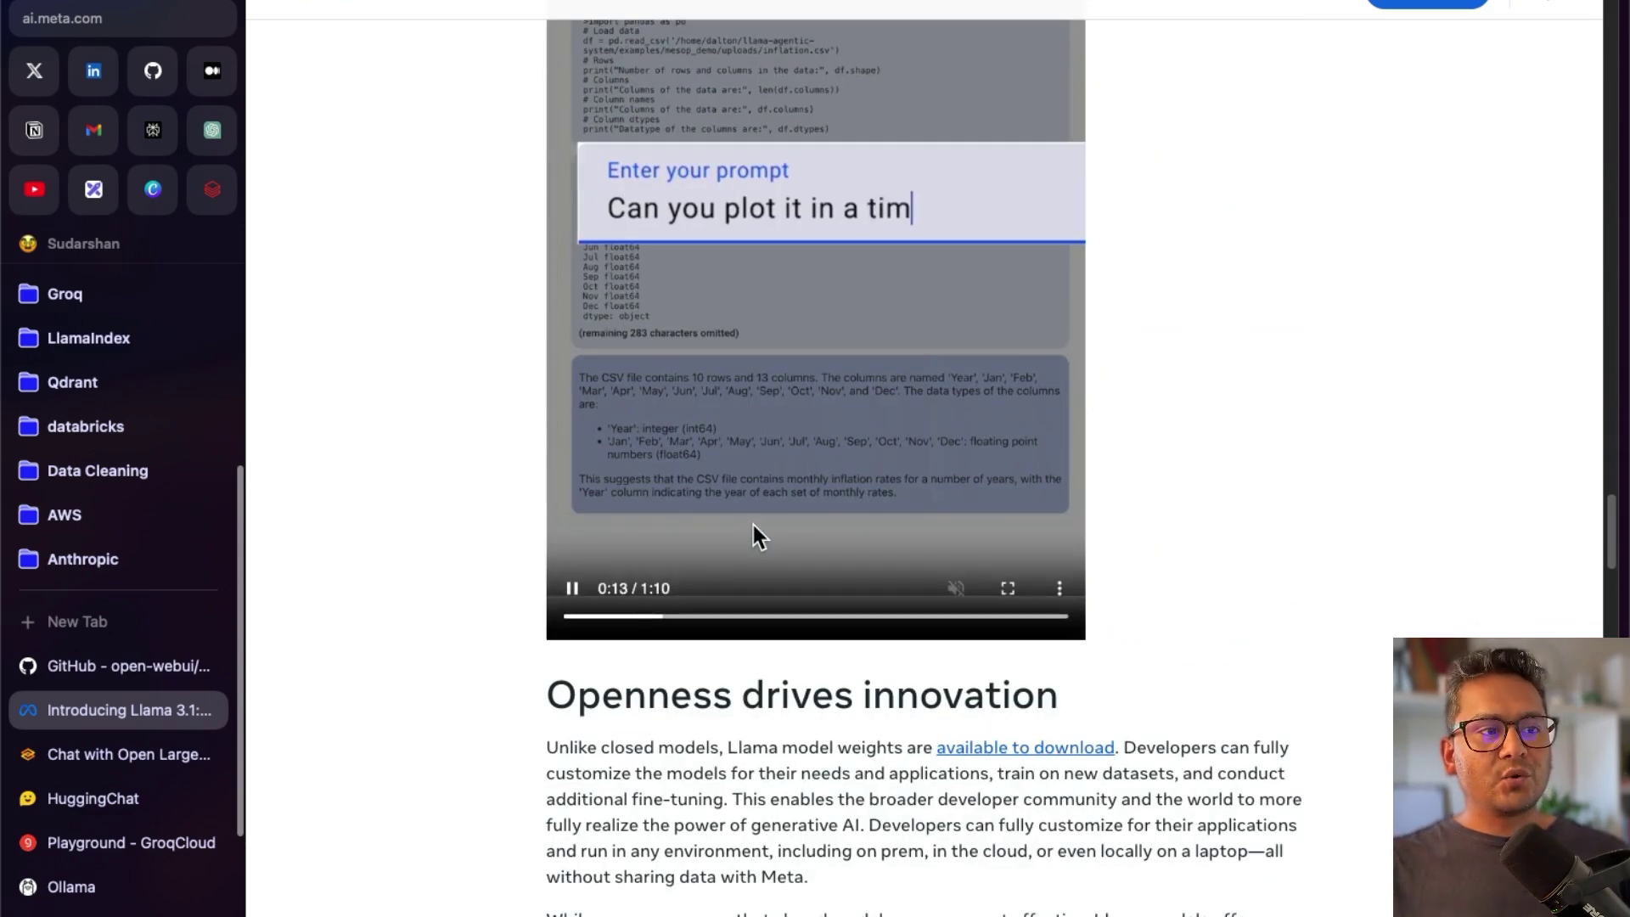
scroll(752, 525, down, 15)
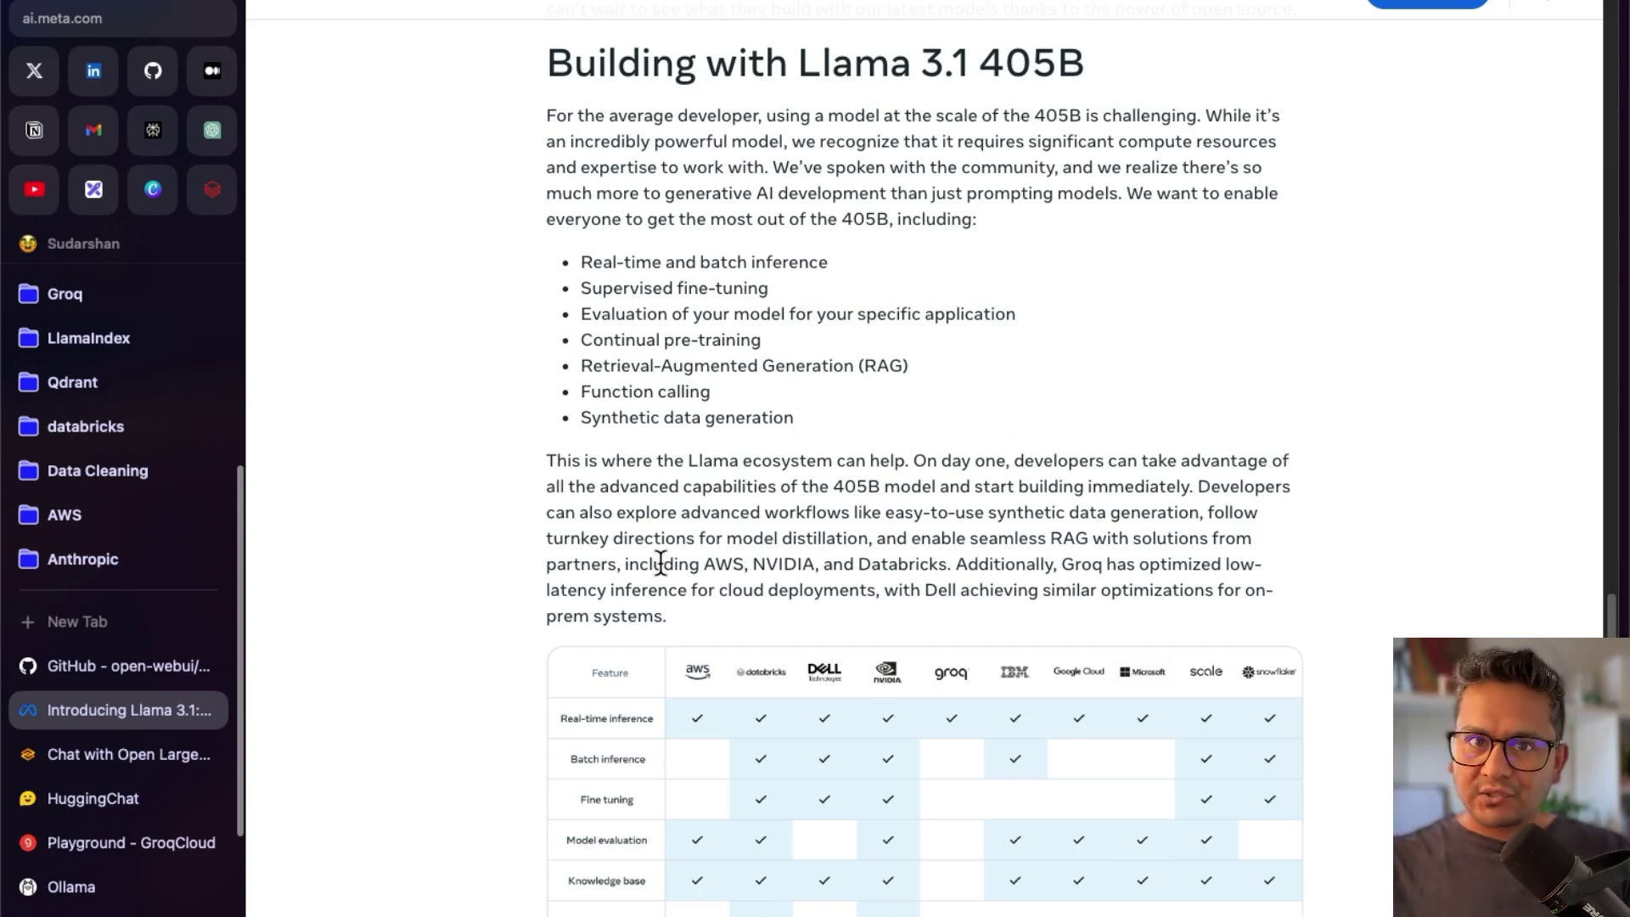
Open the X post on Llama 405B and review its improvements, highlighting languages, quantized versions, benchmarks and tool use
click(34, 72)
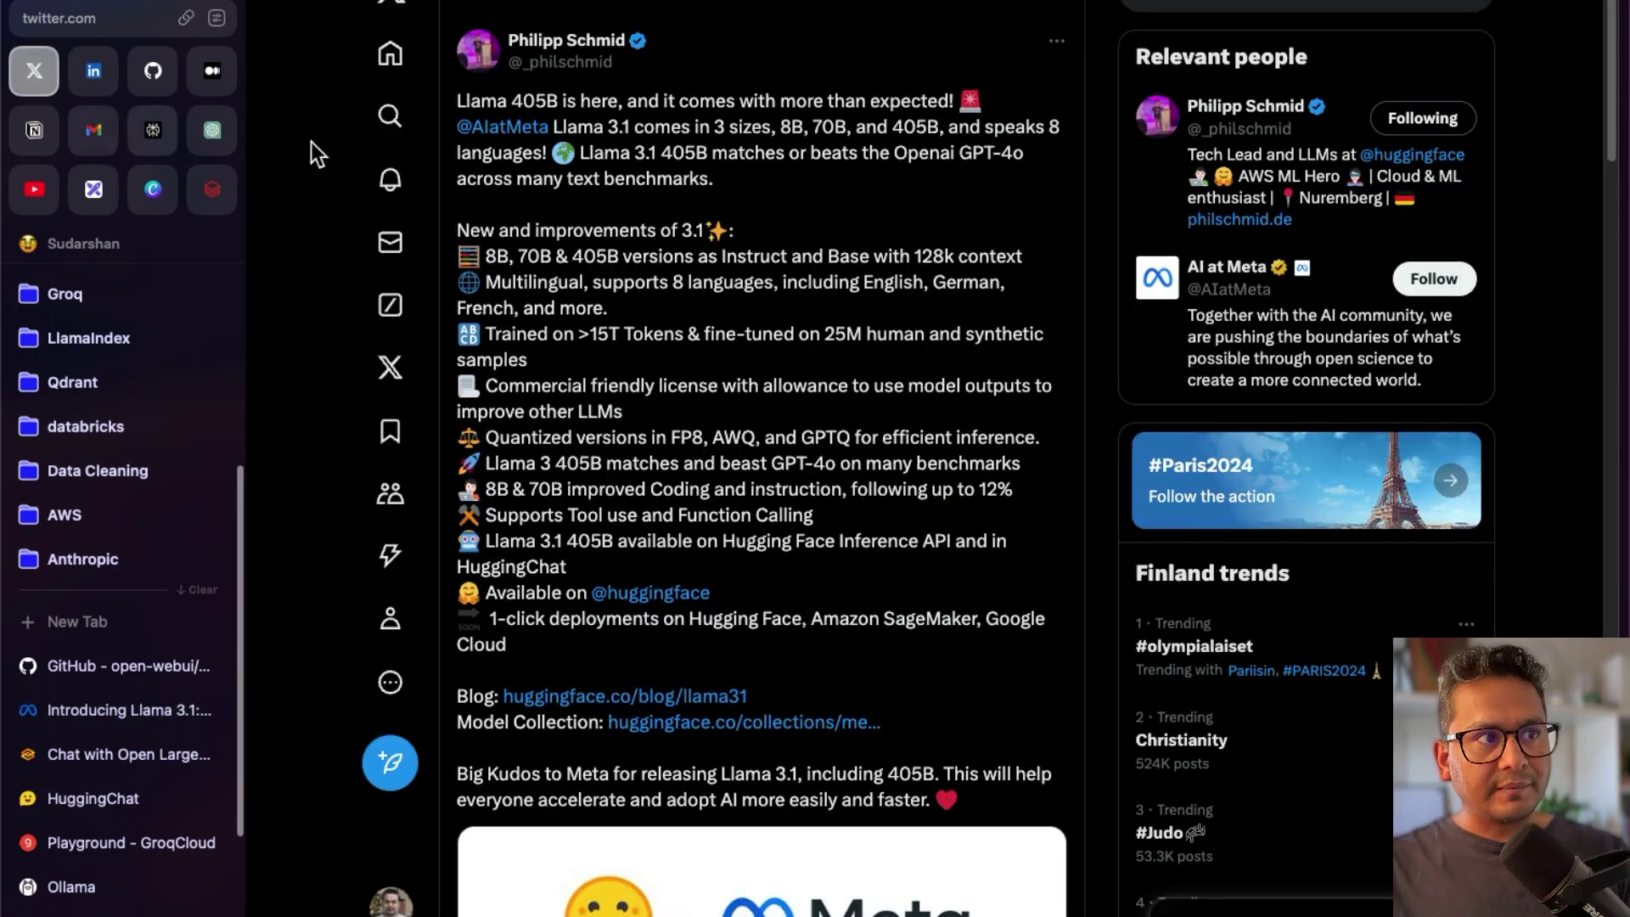
mouse_move(541, 42)
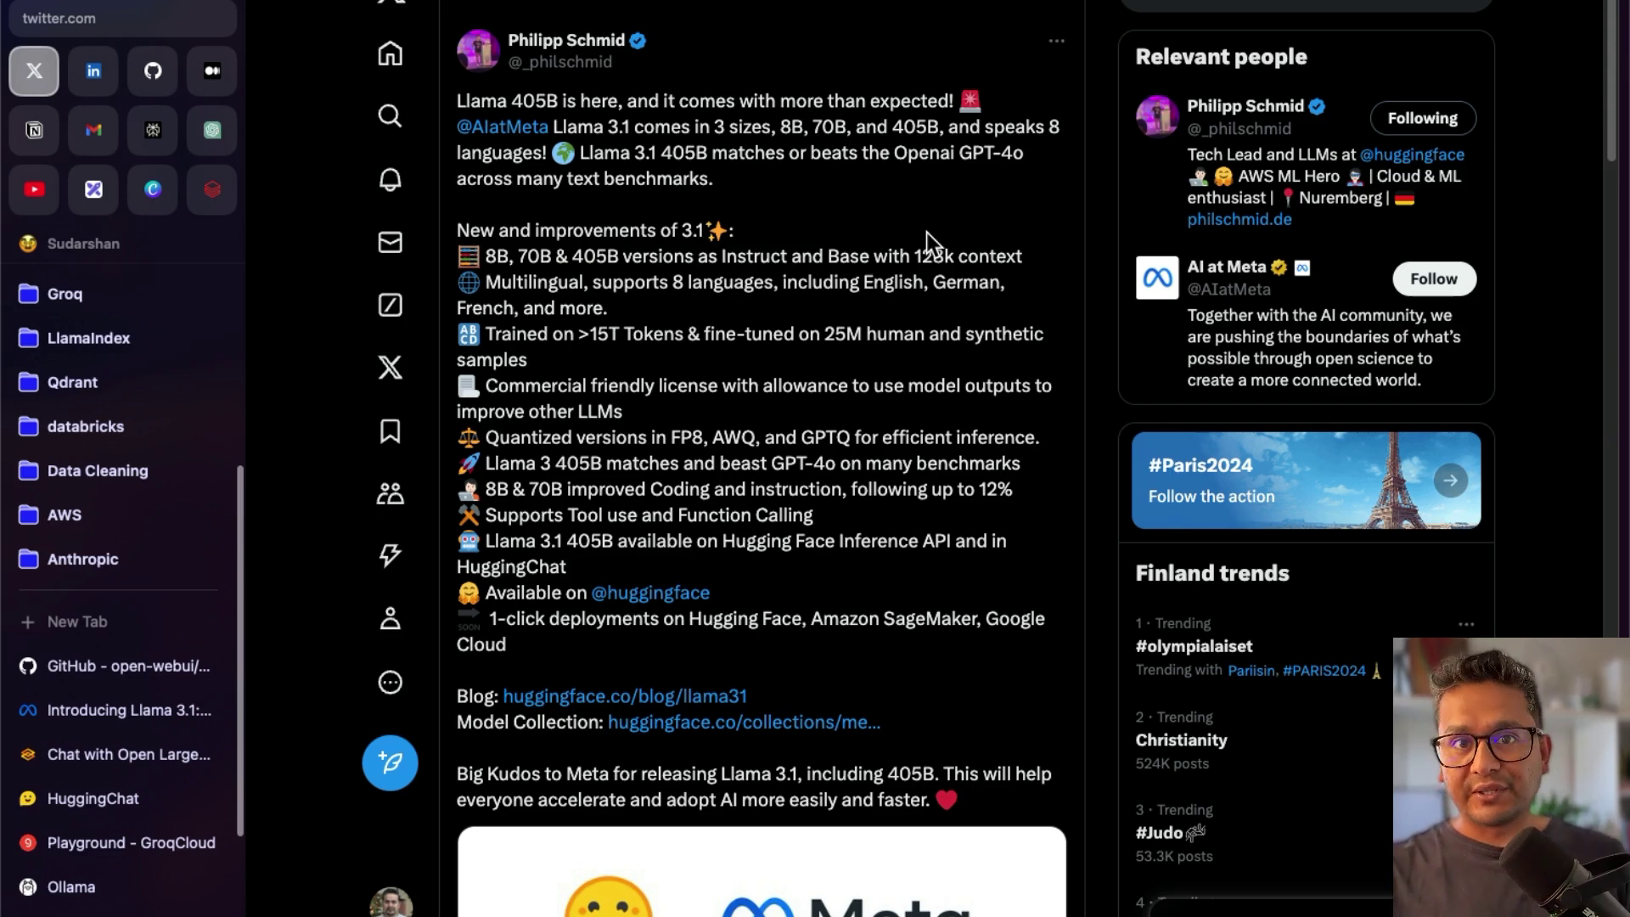
drag(500, 230, 756, 243)
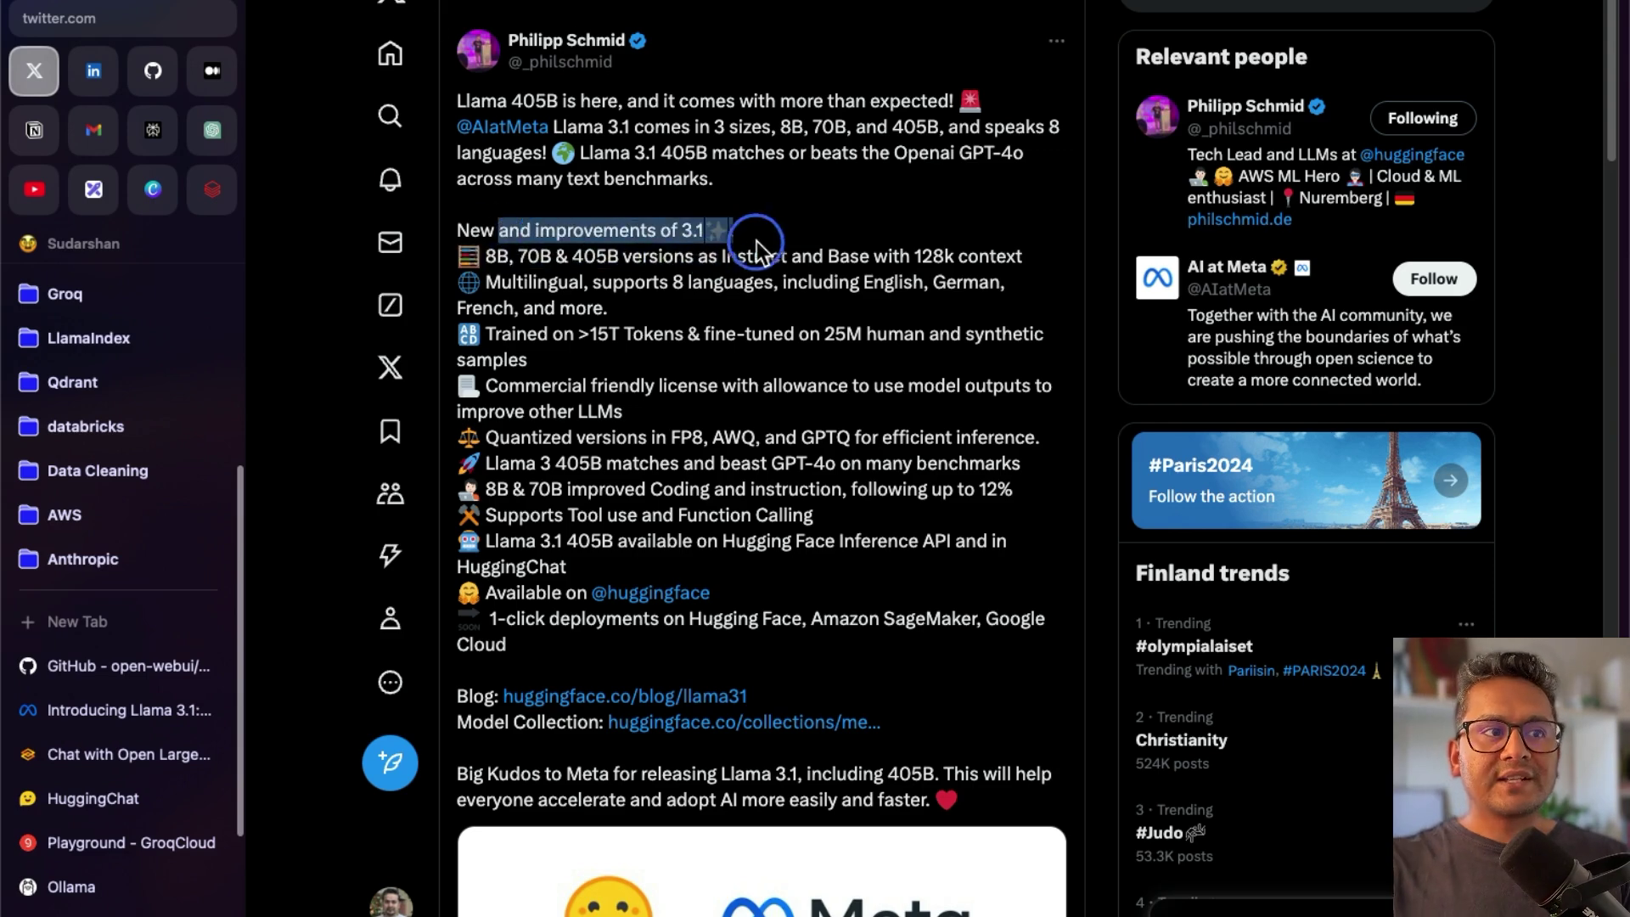
click(537, 259)
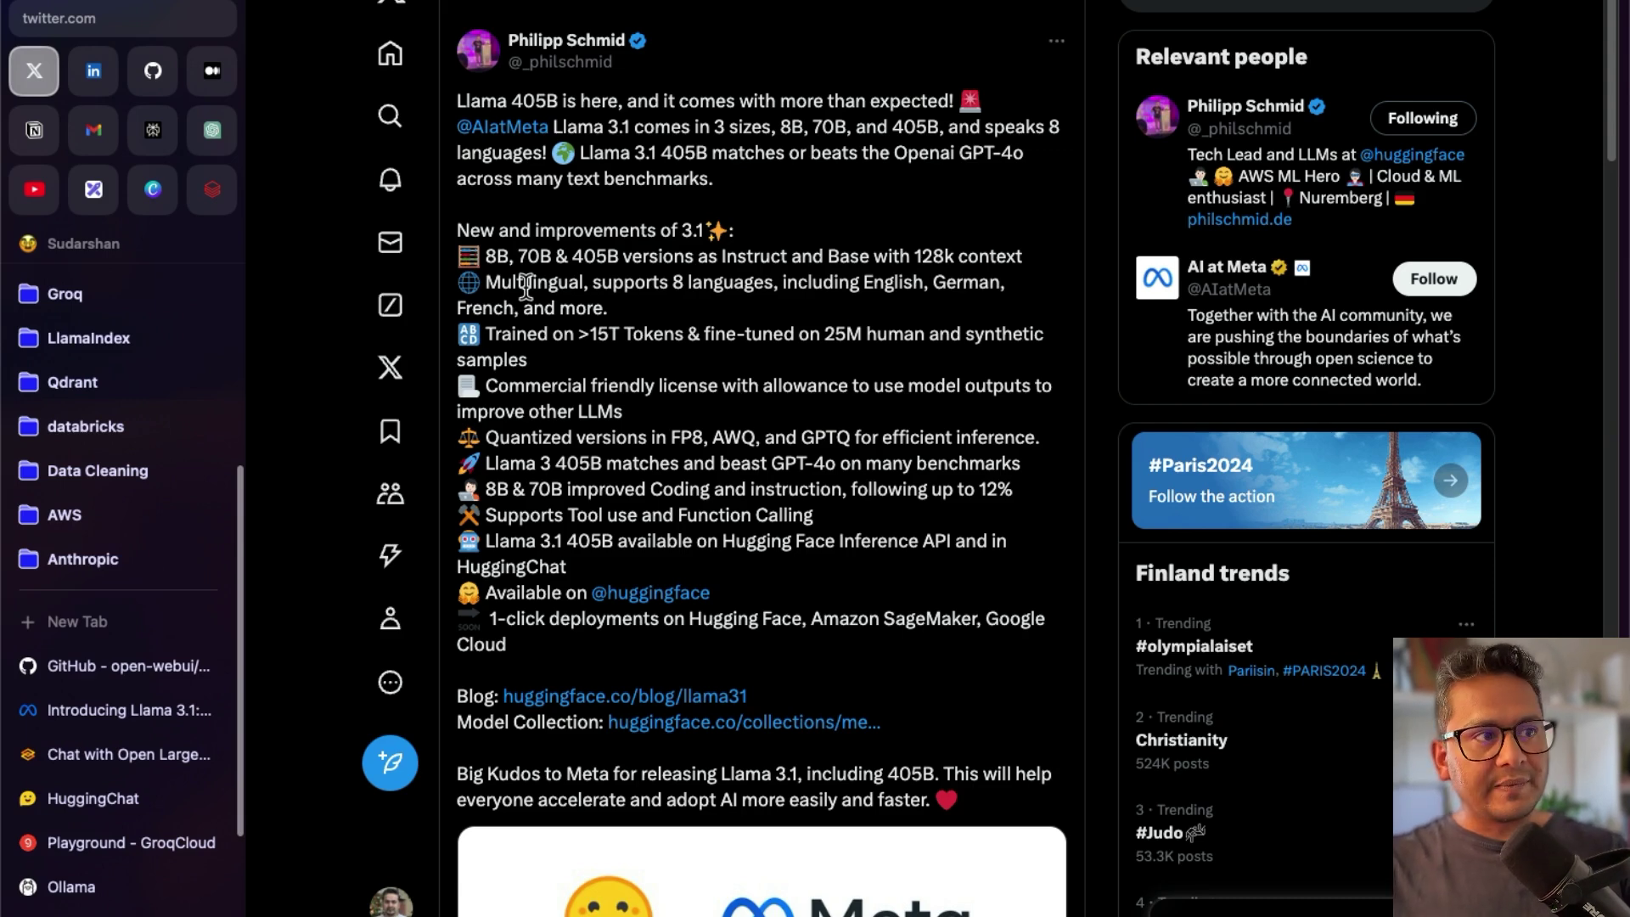
drag(486, 285, 725, 289)
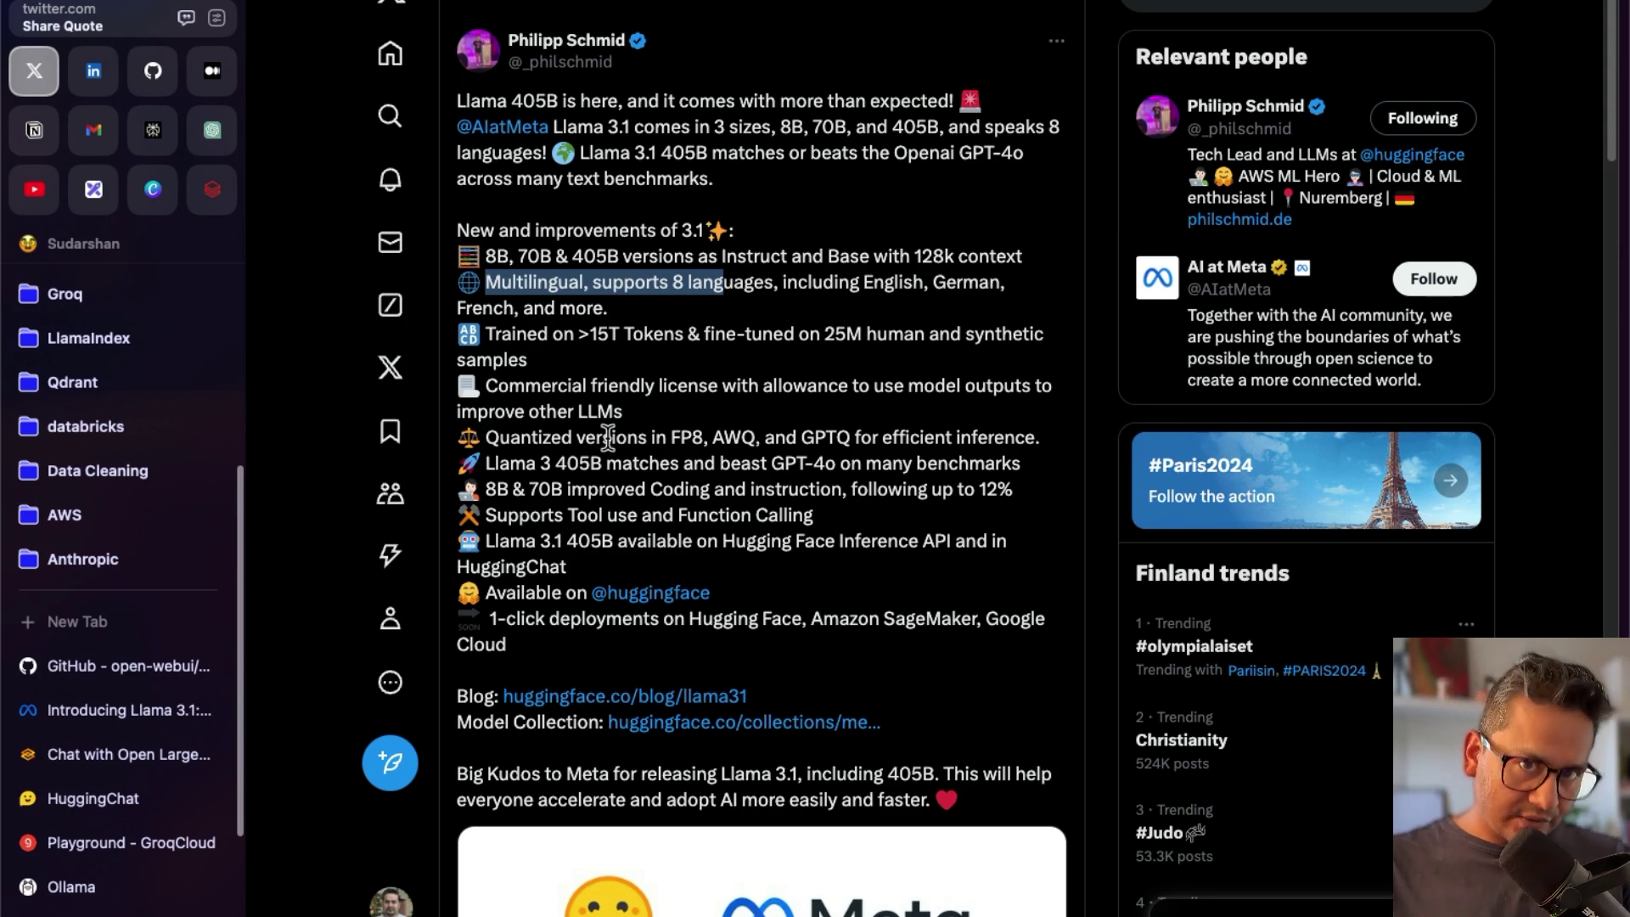
drag(485, 437, 763, 438)
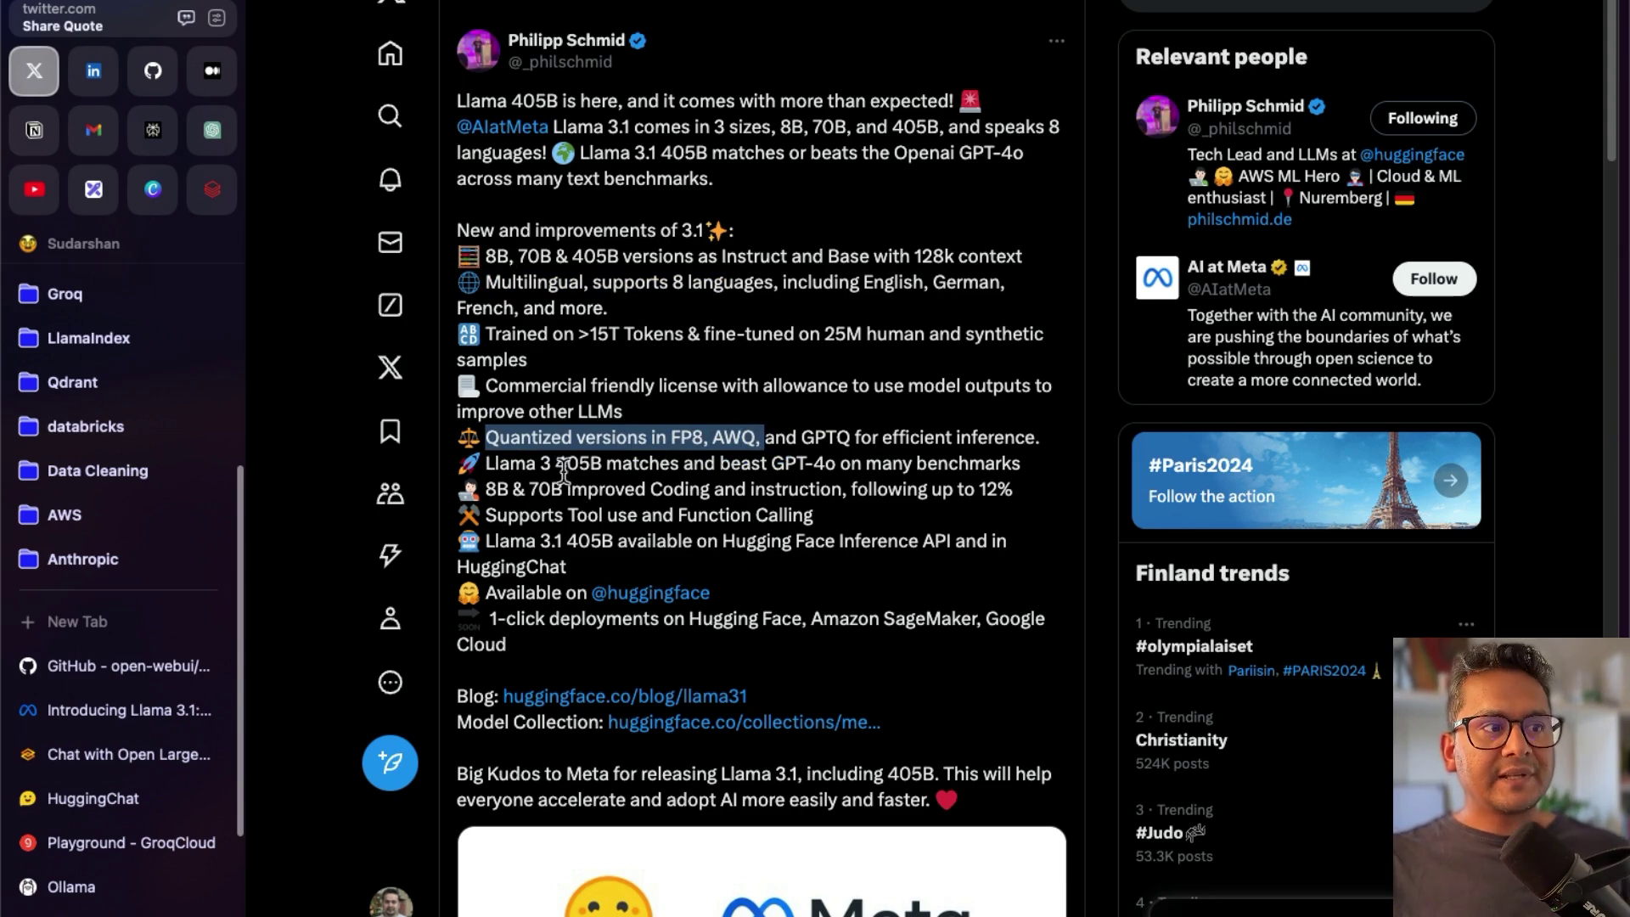
click(558, 463)
drag(559, 463, 985, 463)
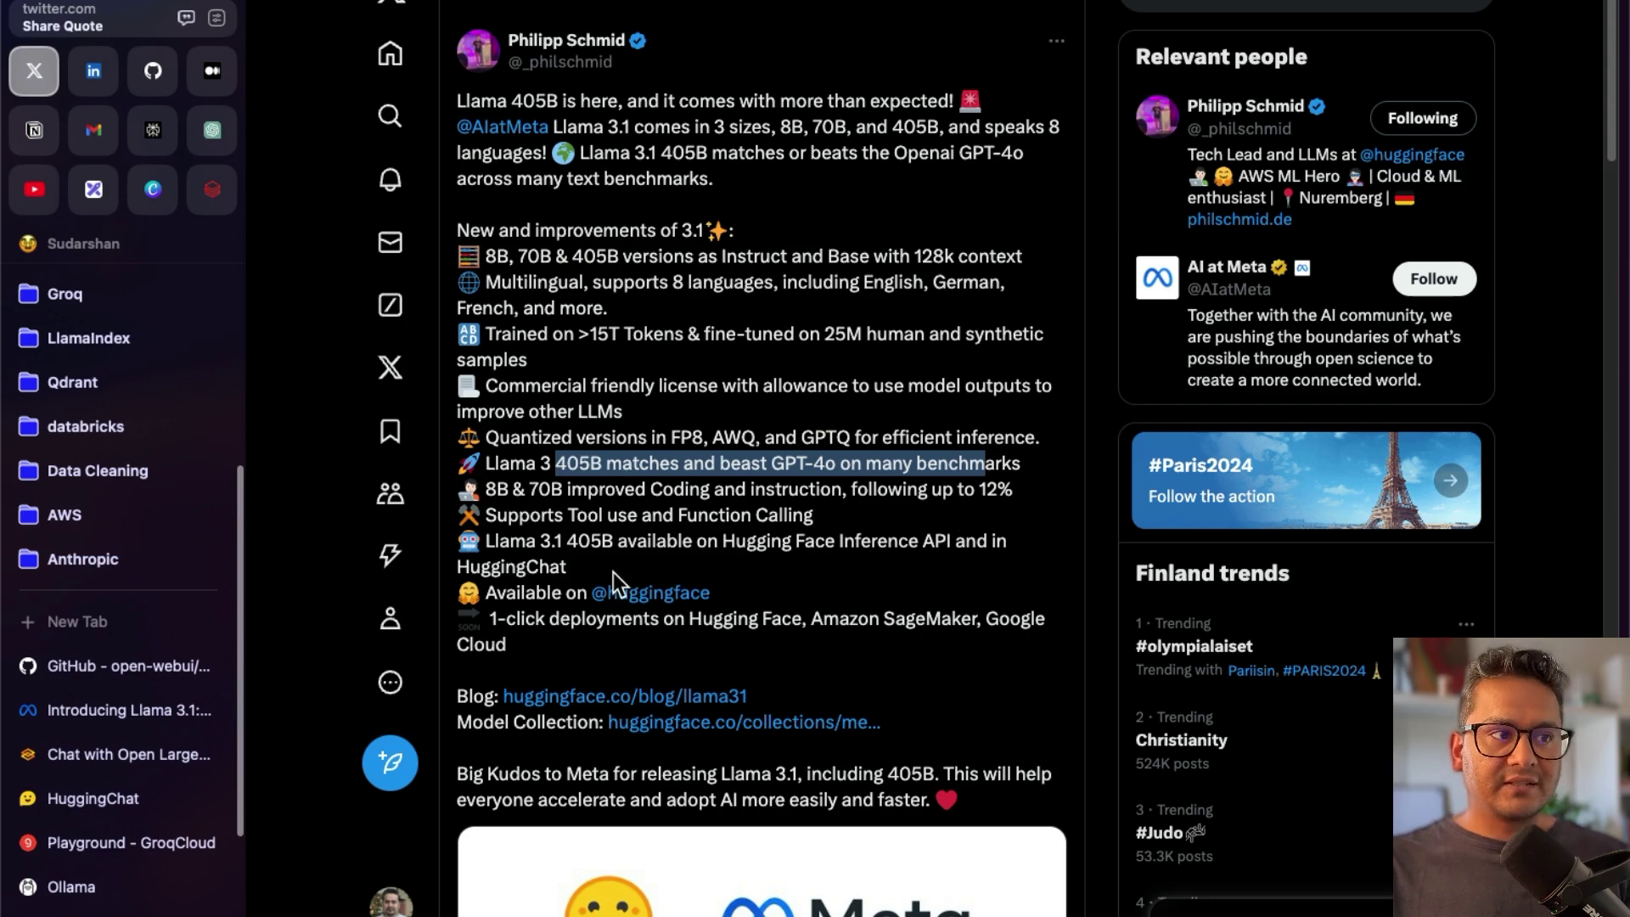
click(573, 515)
drag(573, 514, 859, 517)
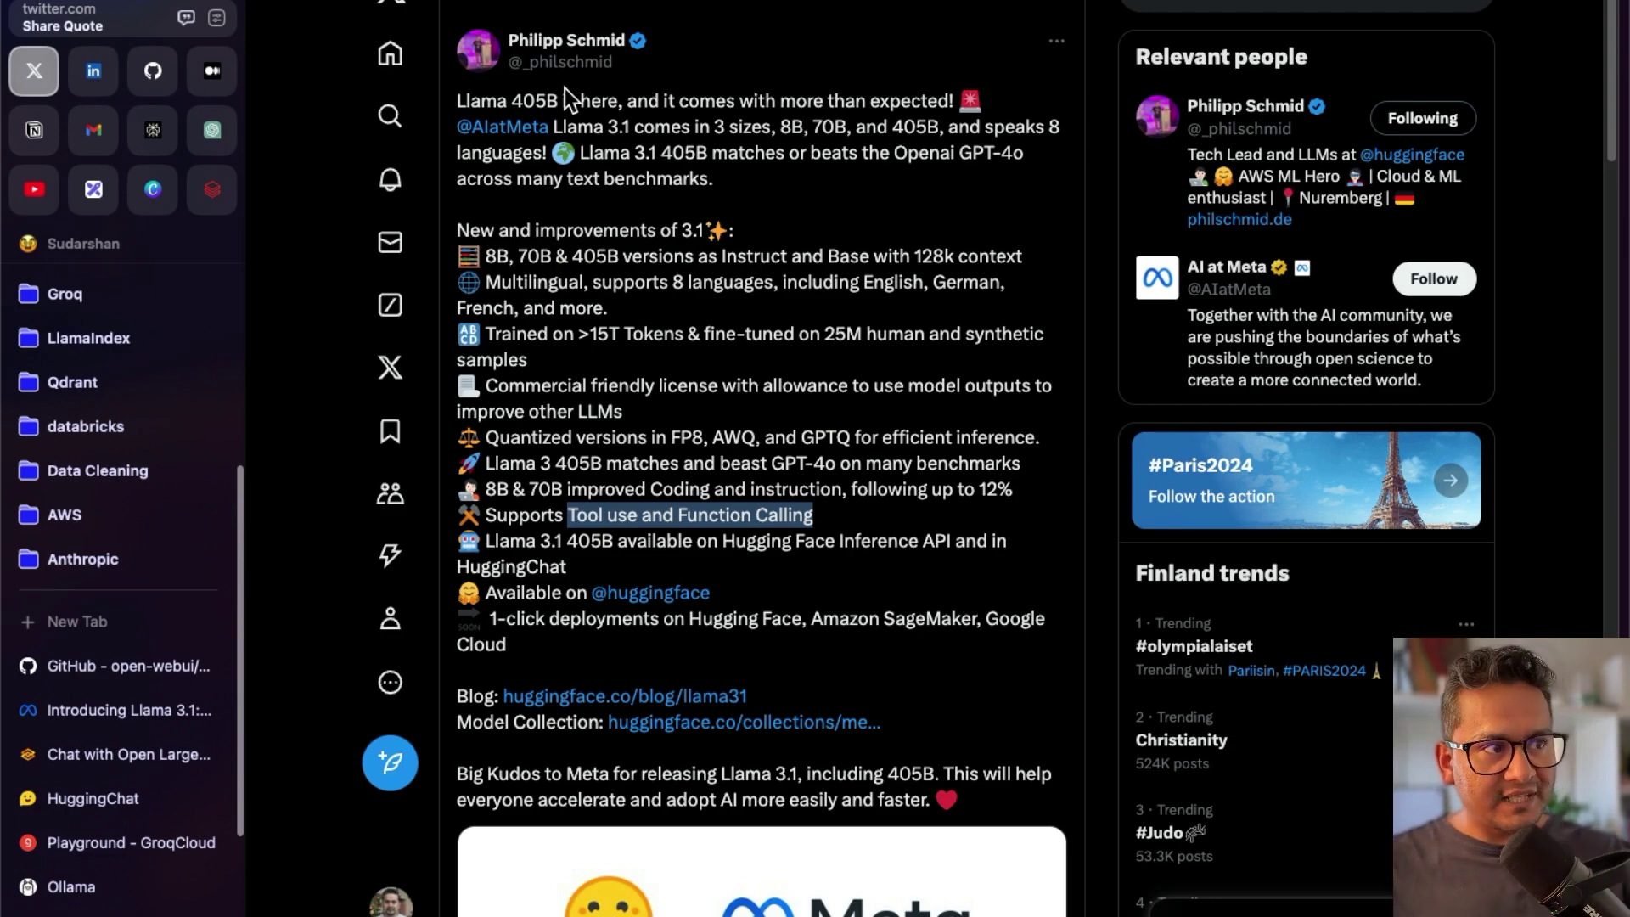
Return to Meta's Llama 3.1 announcement and go back to its title
click(103, 711)
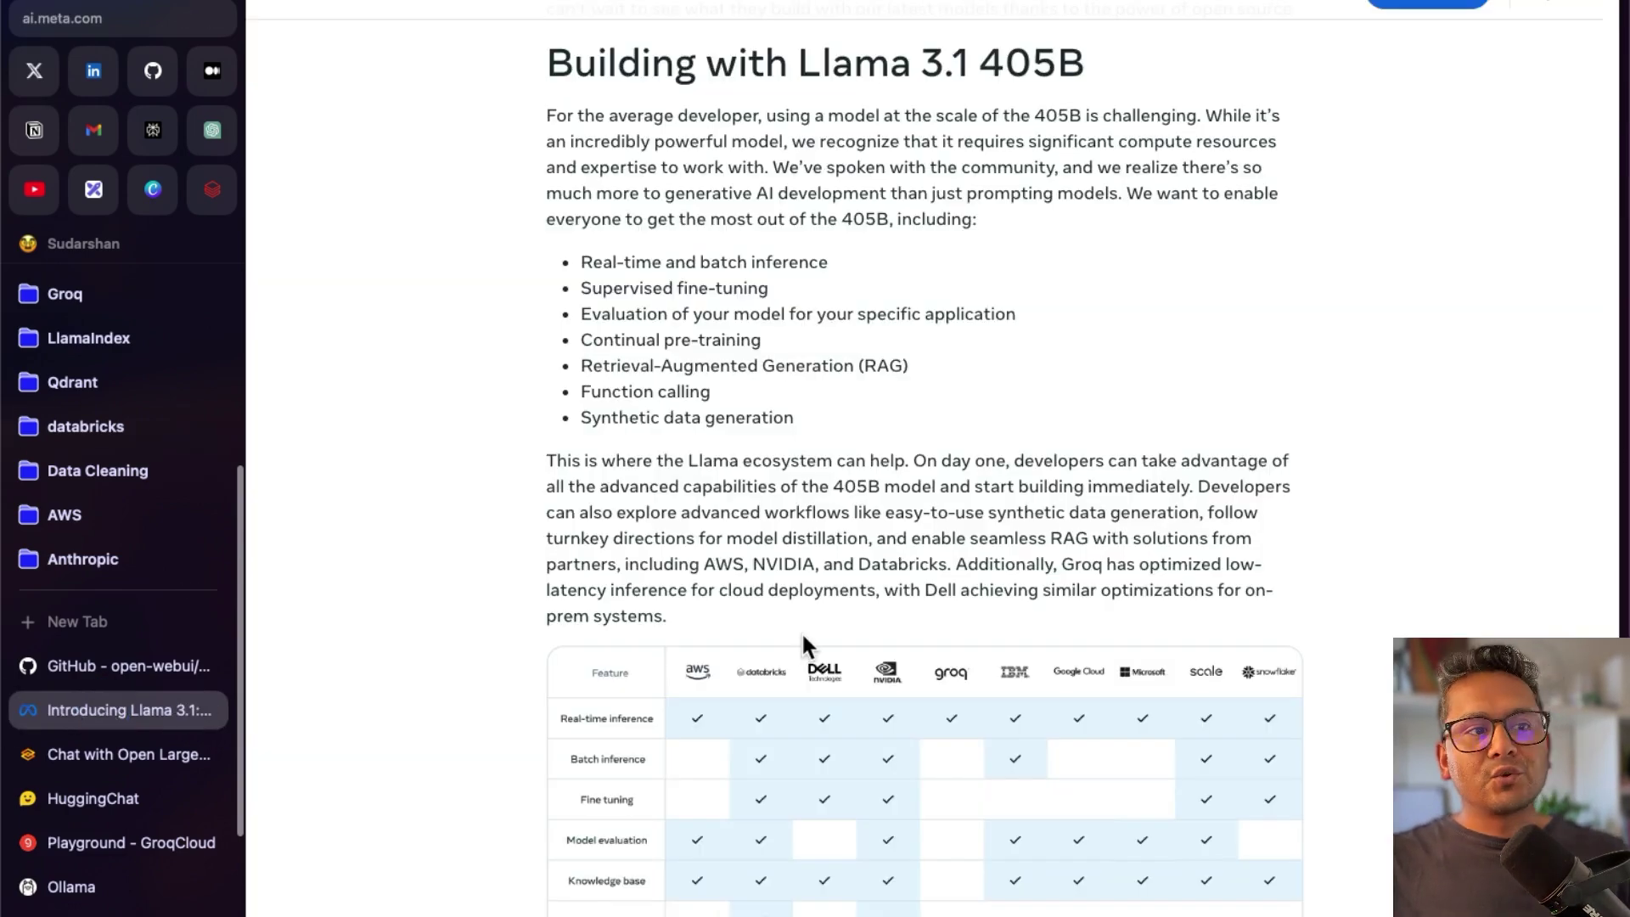
scroll(931, 556, up, 20)
scroll(938, 582, up, 15)
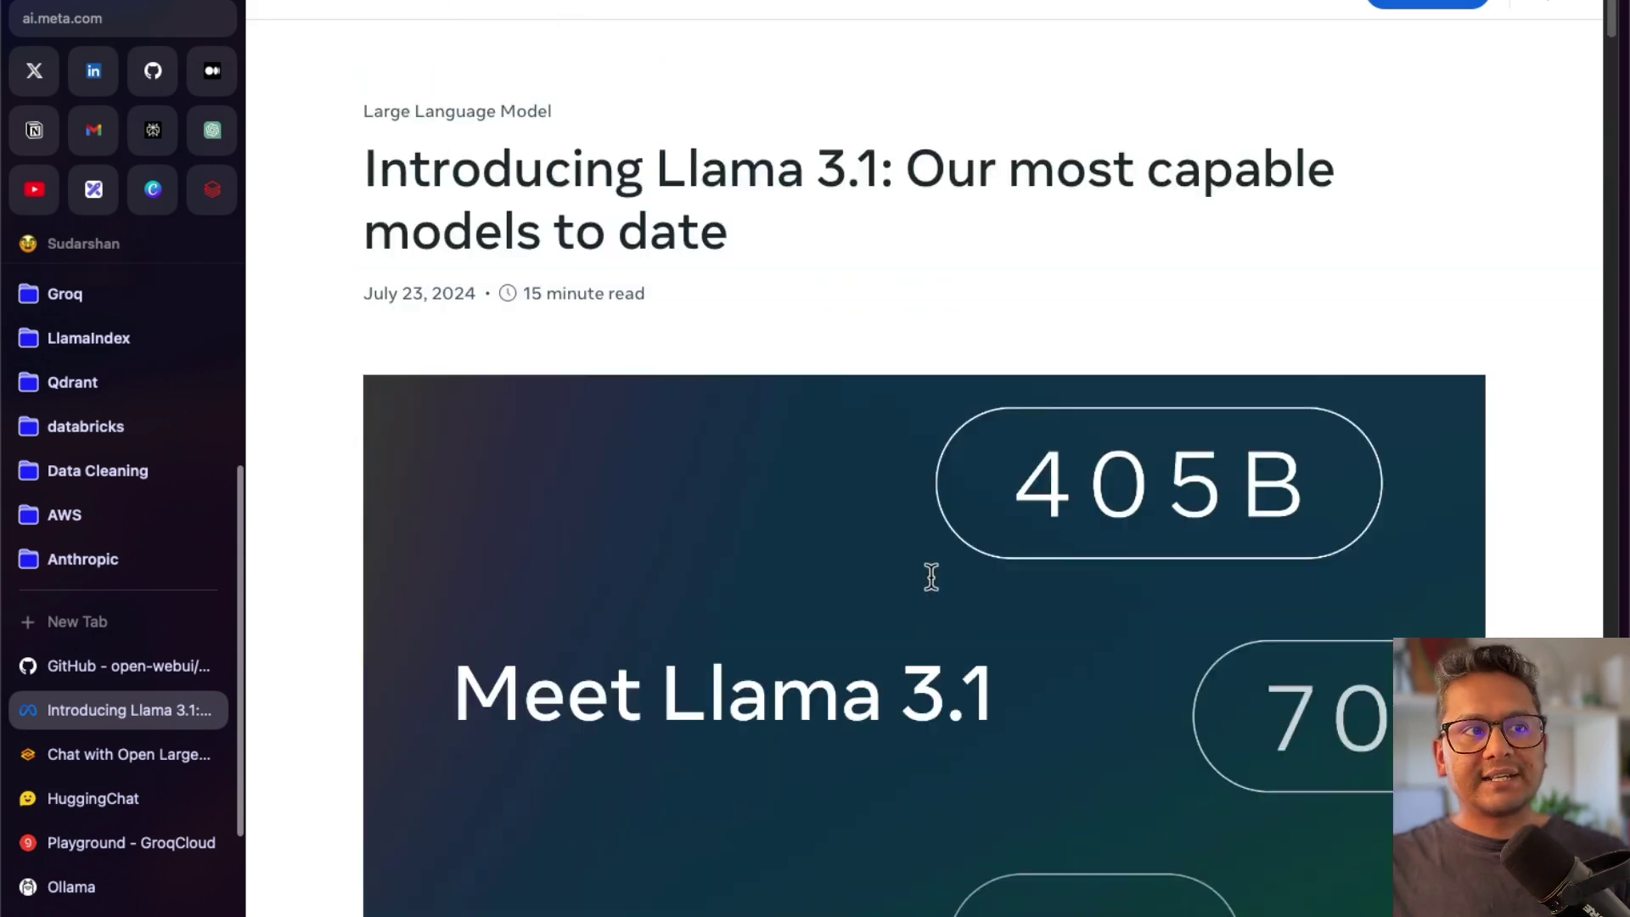
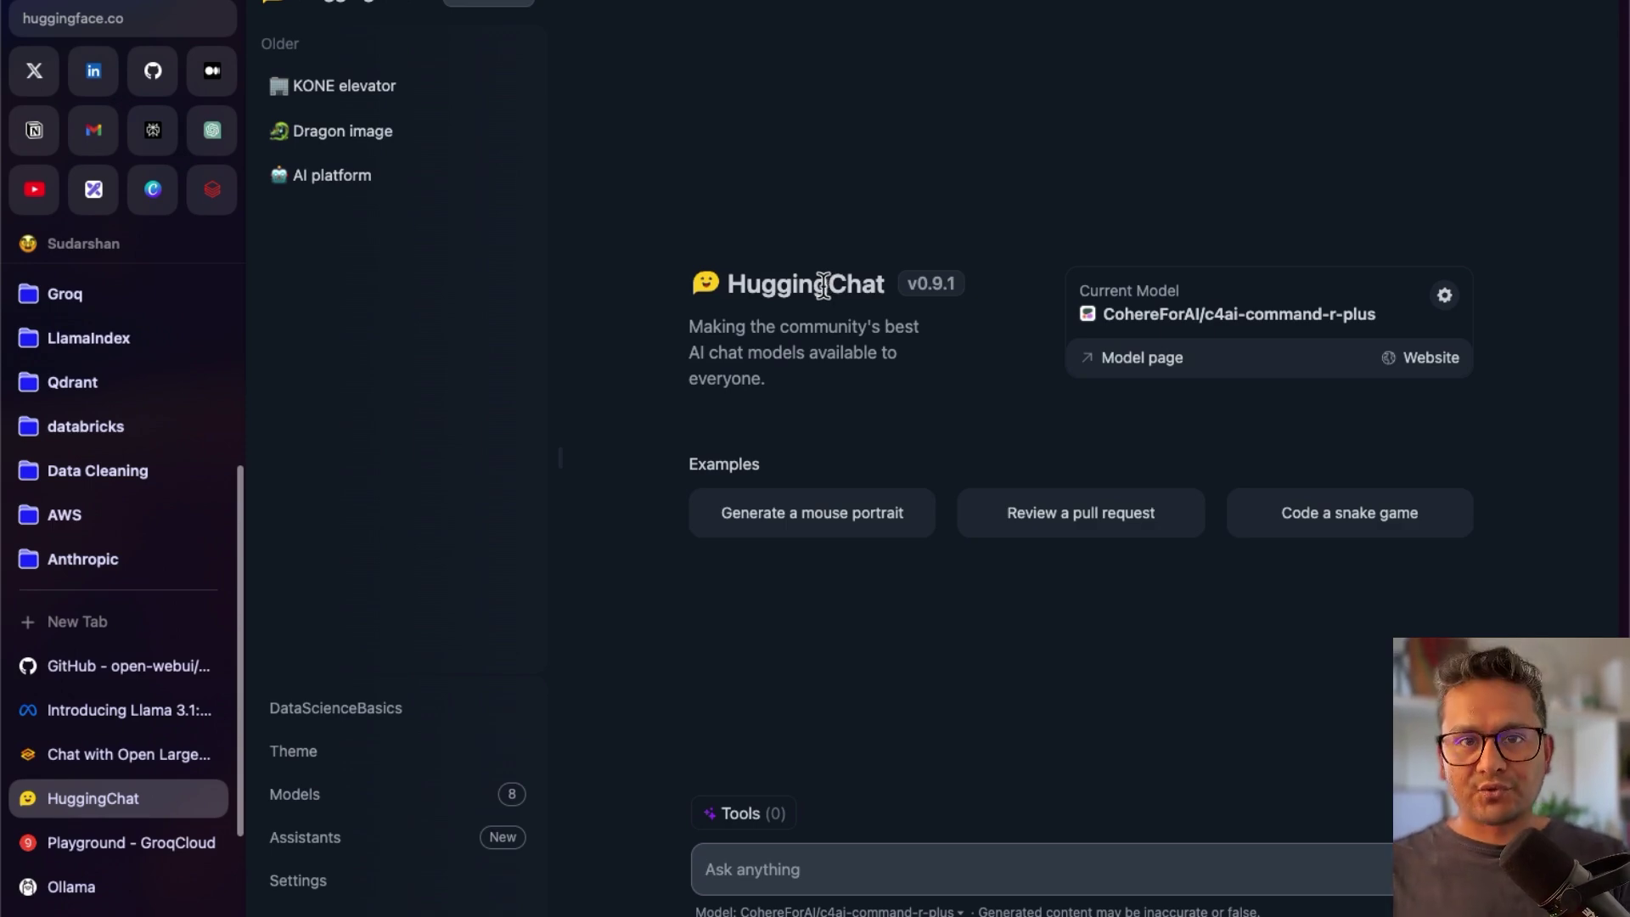
Activate meta-llama/Meta-Llama-3.1-405B-Instruct-FP8 as the HuggingChat model and close the settings
drag(735, 283, 892, 291)
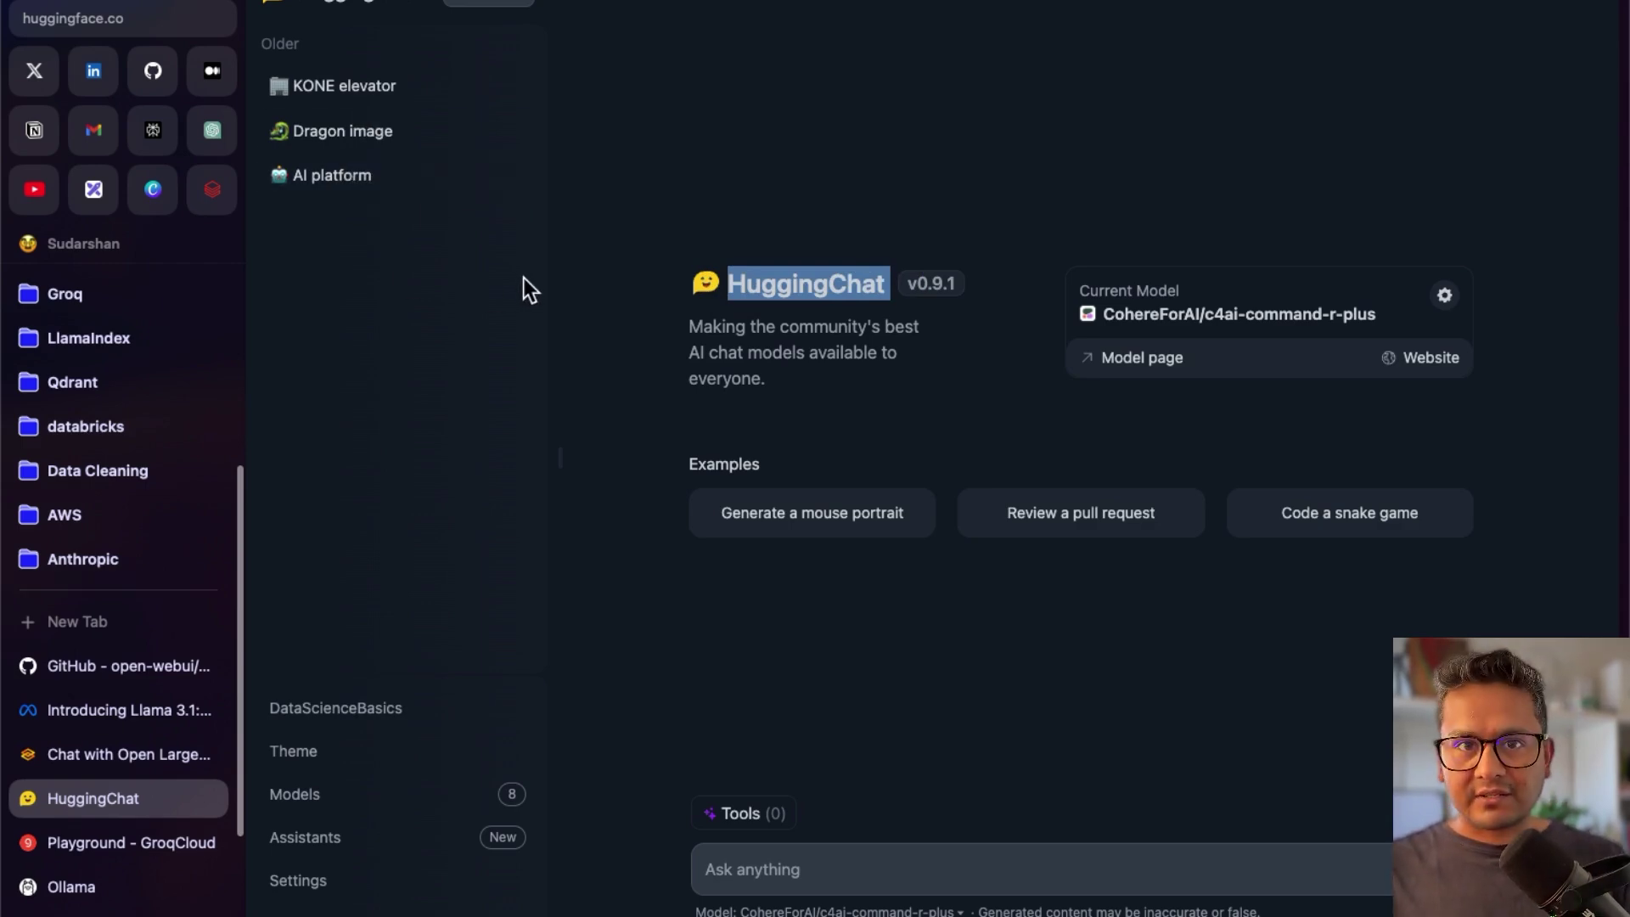
click(1445, 295)
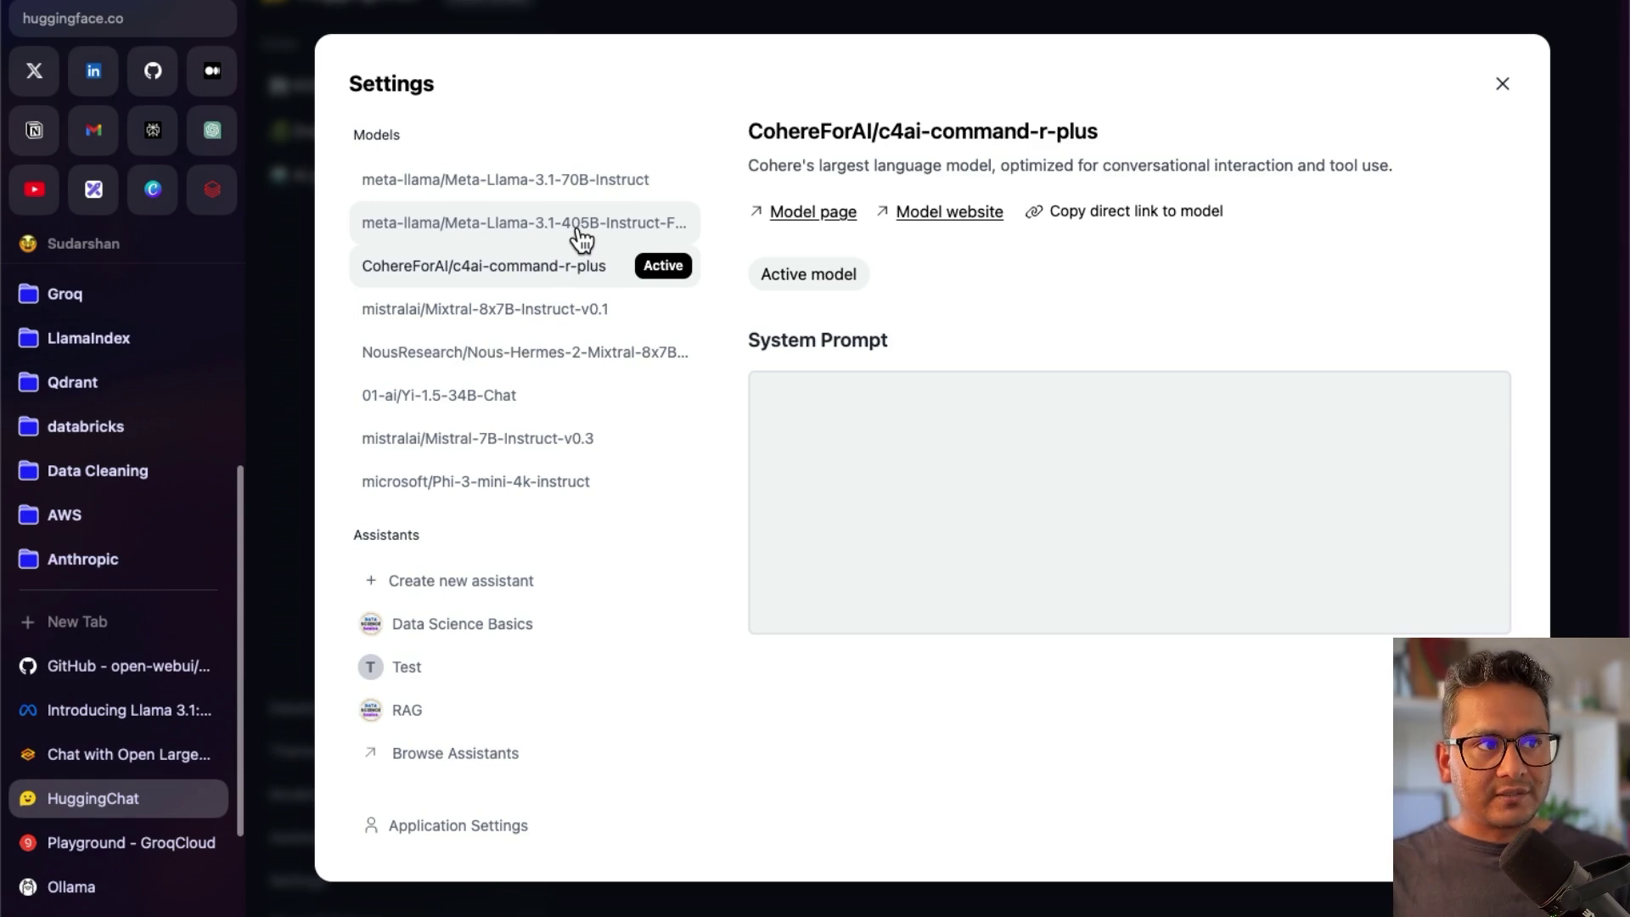
click(557, 216)
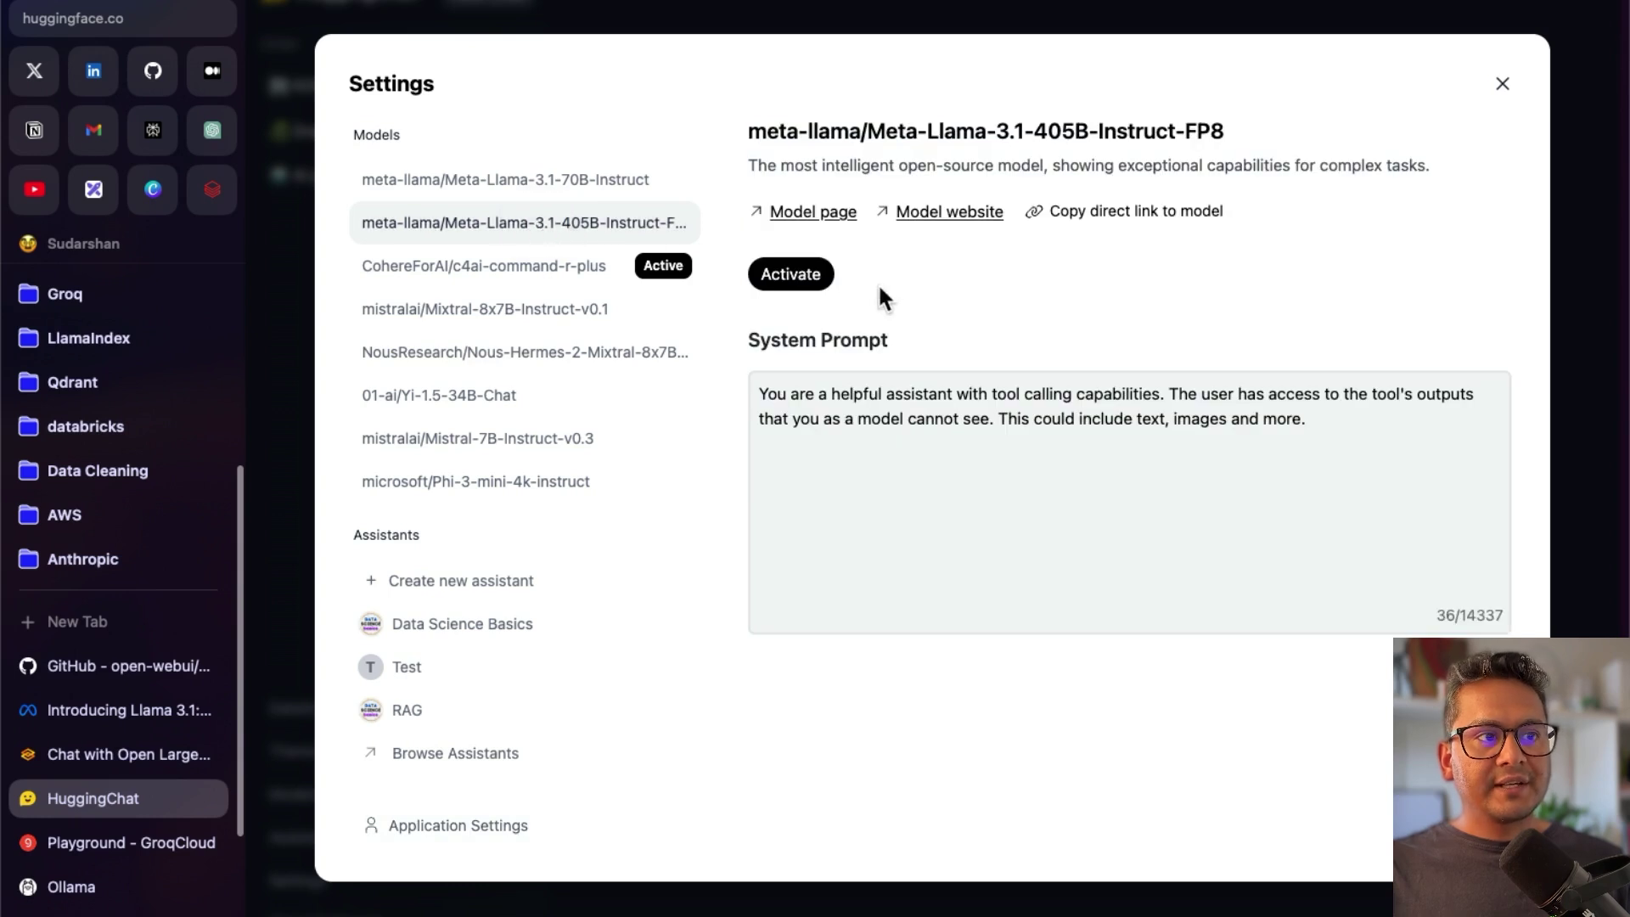
click(803, 286)
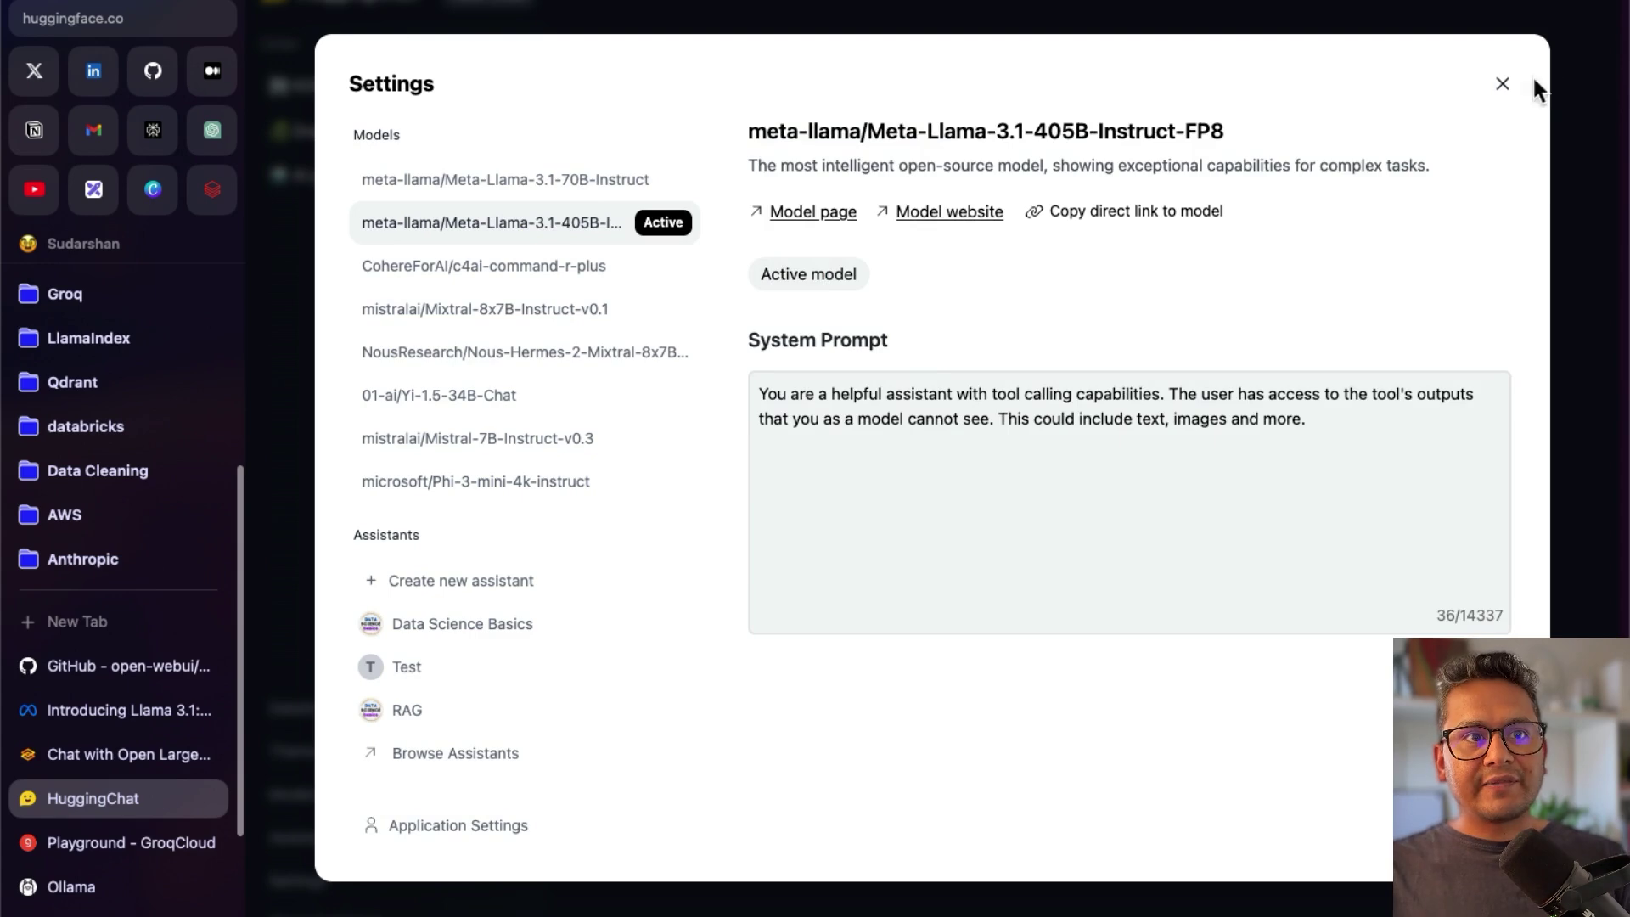
click(1503, 85)
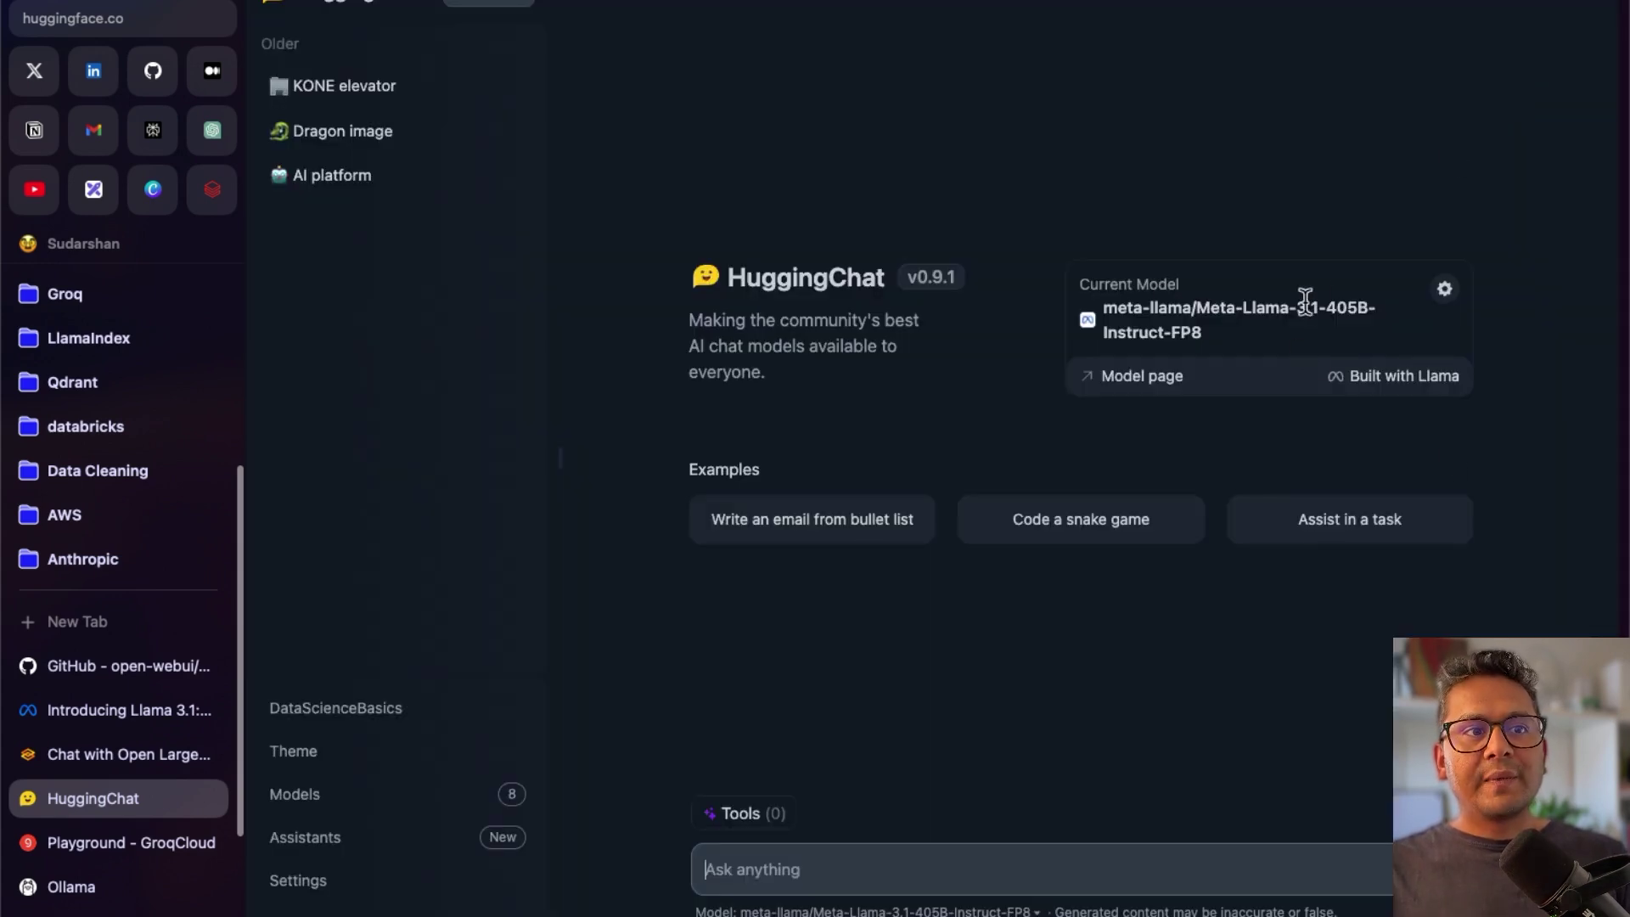
Ask the Llama 3.1 405B model in HuggingChat "what is meta ai"
drag(1327, 309, 1383, 333)
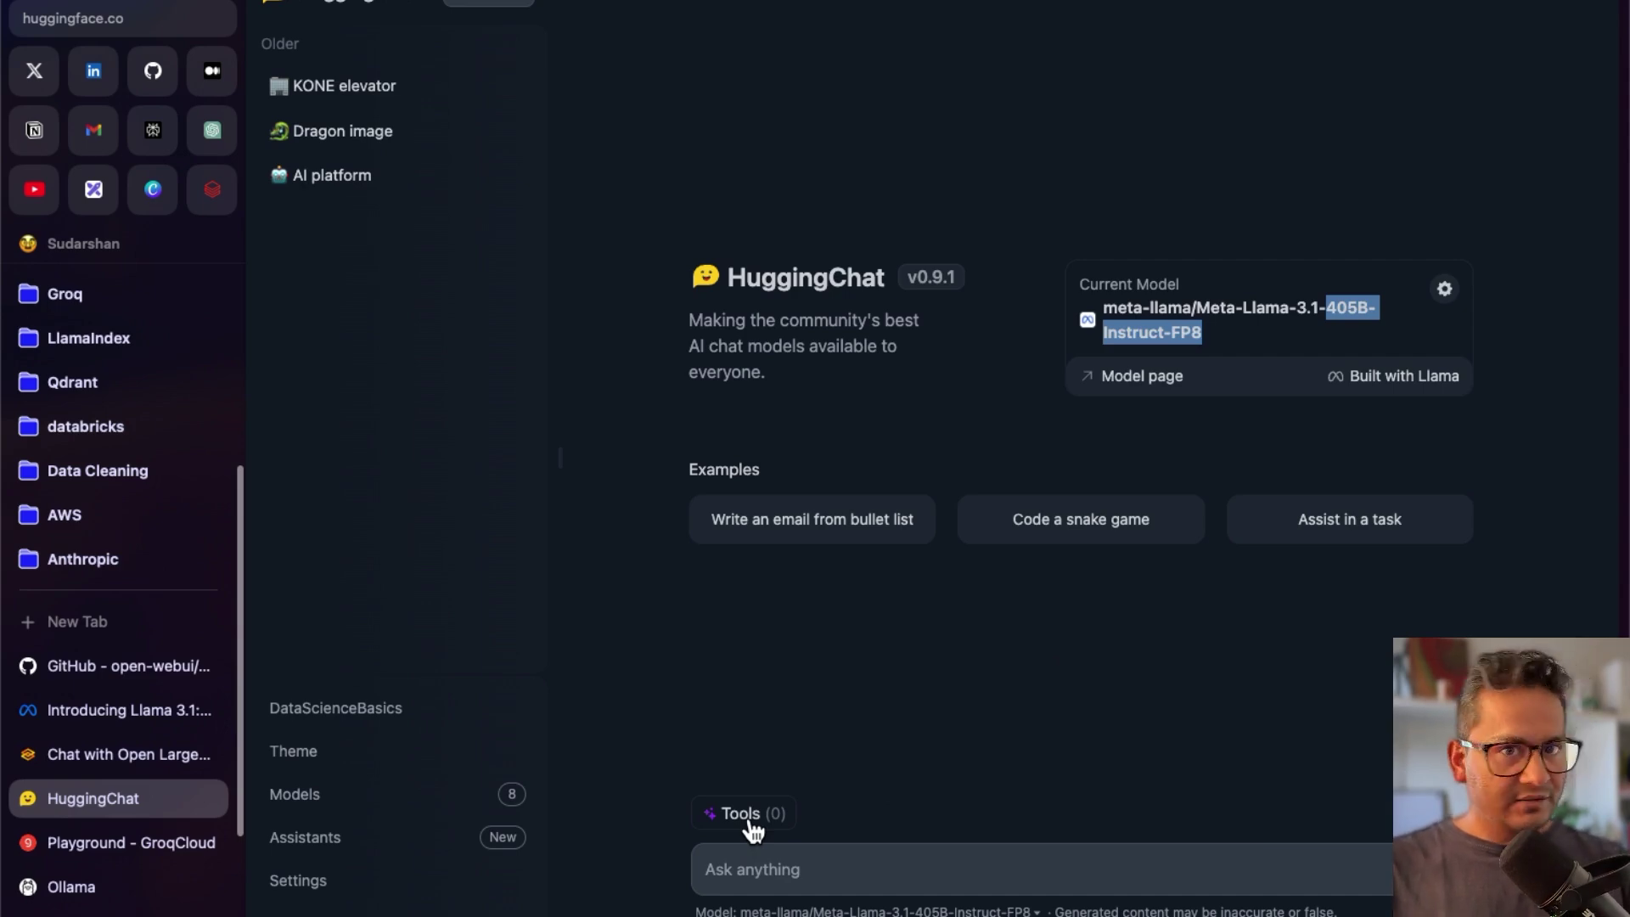
click(871, 863)
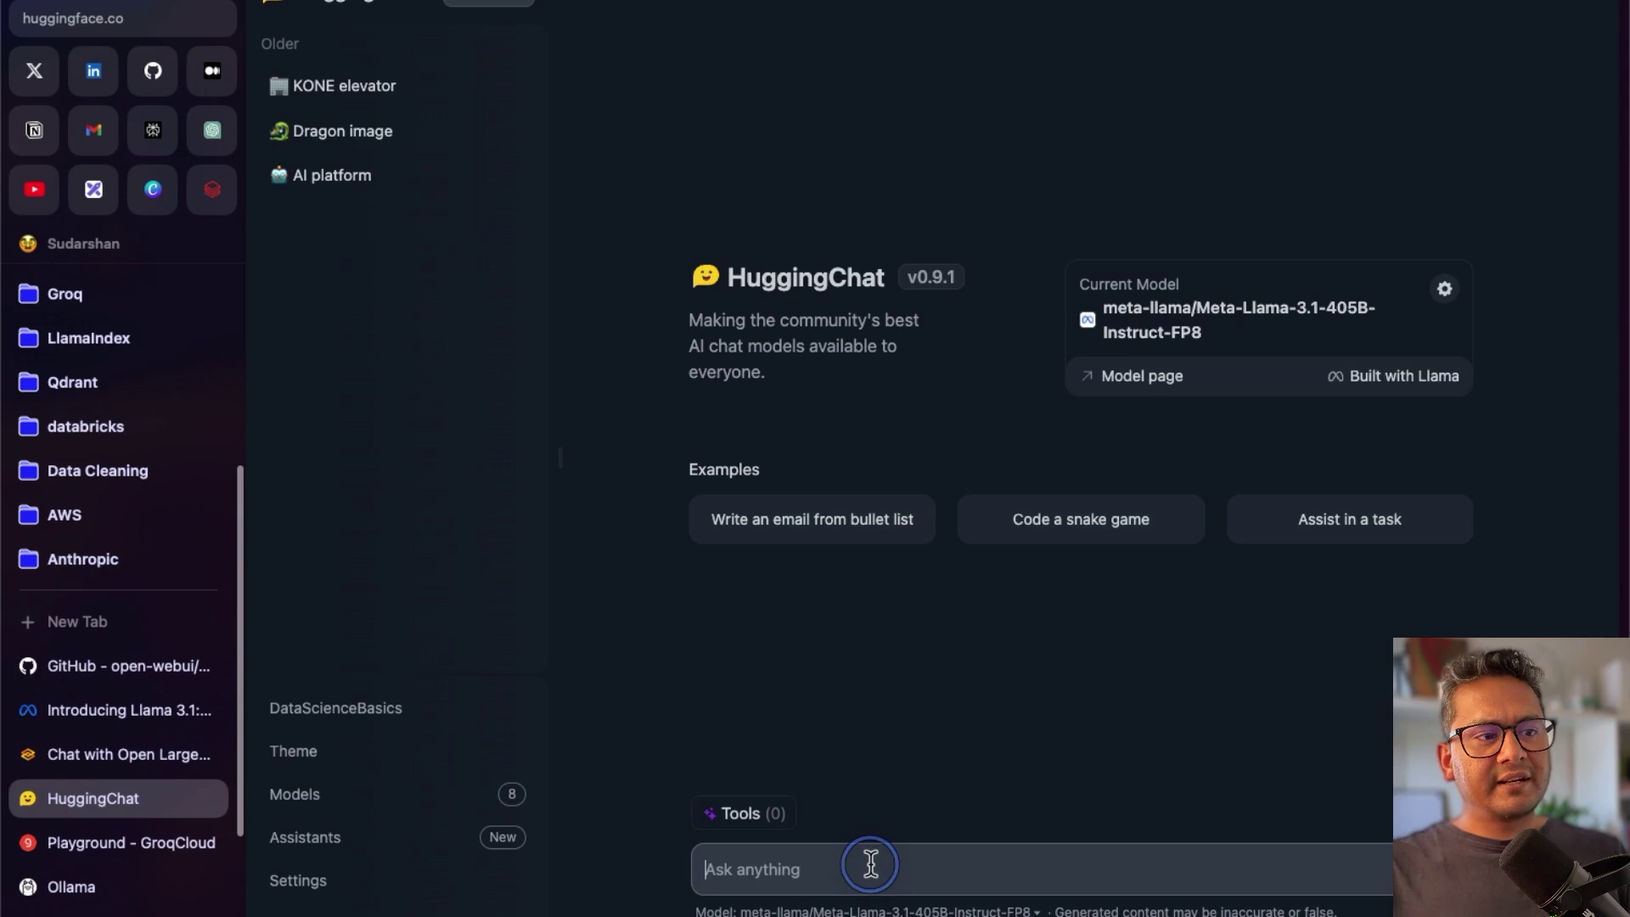
text(wha)
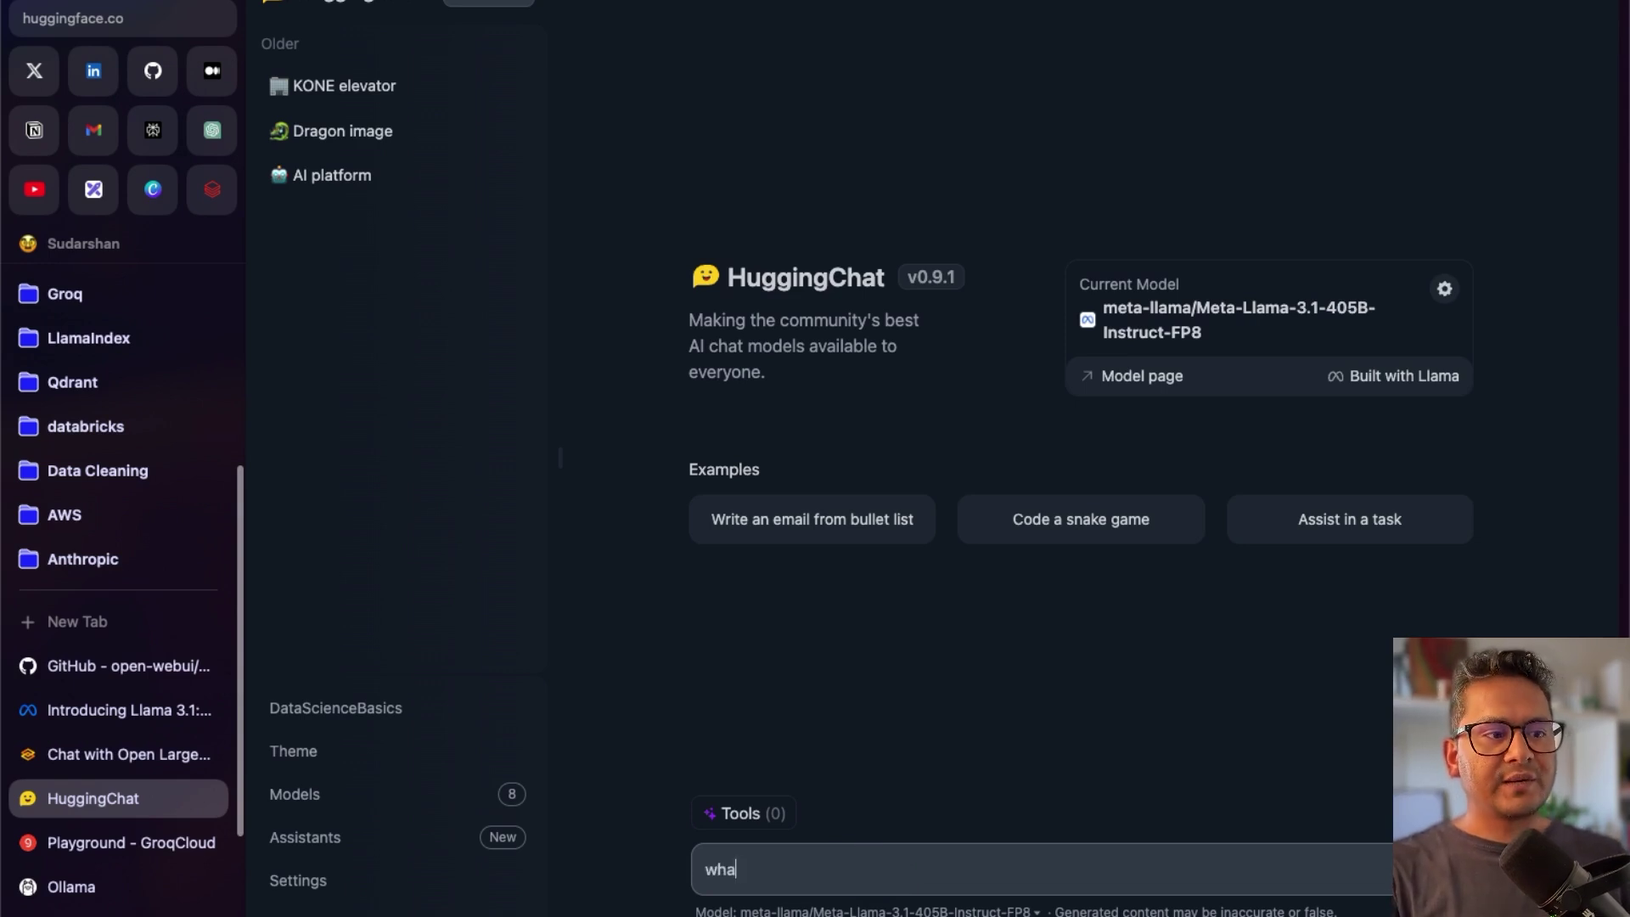
key(Return)
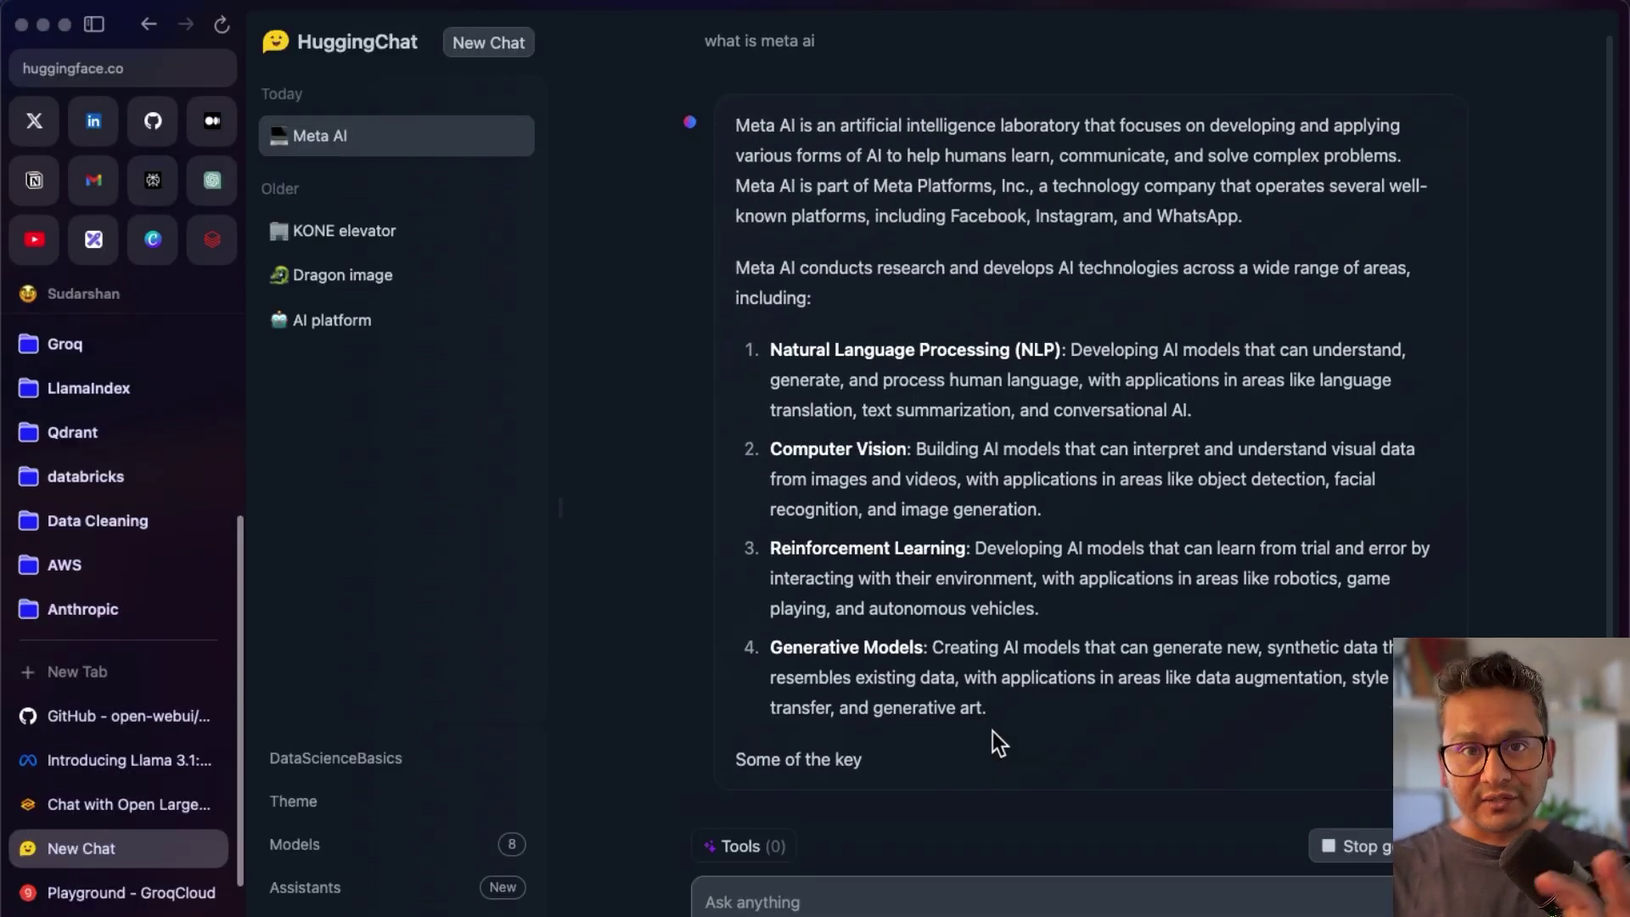
Switch to the GroqCloud Playground, select the llama-3.1-70b-versatile model, and view its Python integration code
click(93, 900)
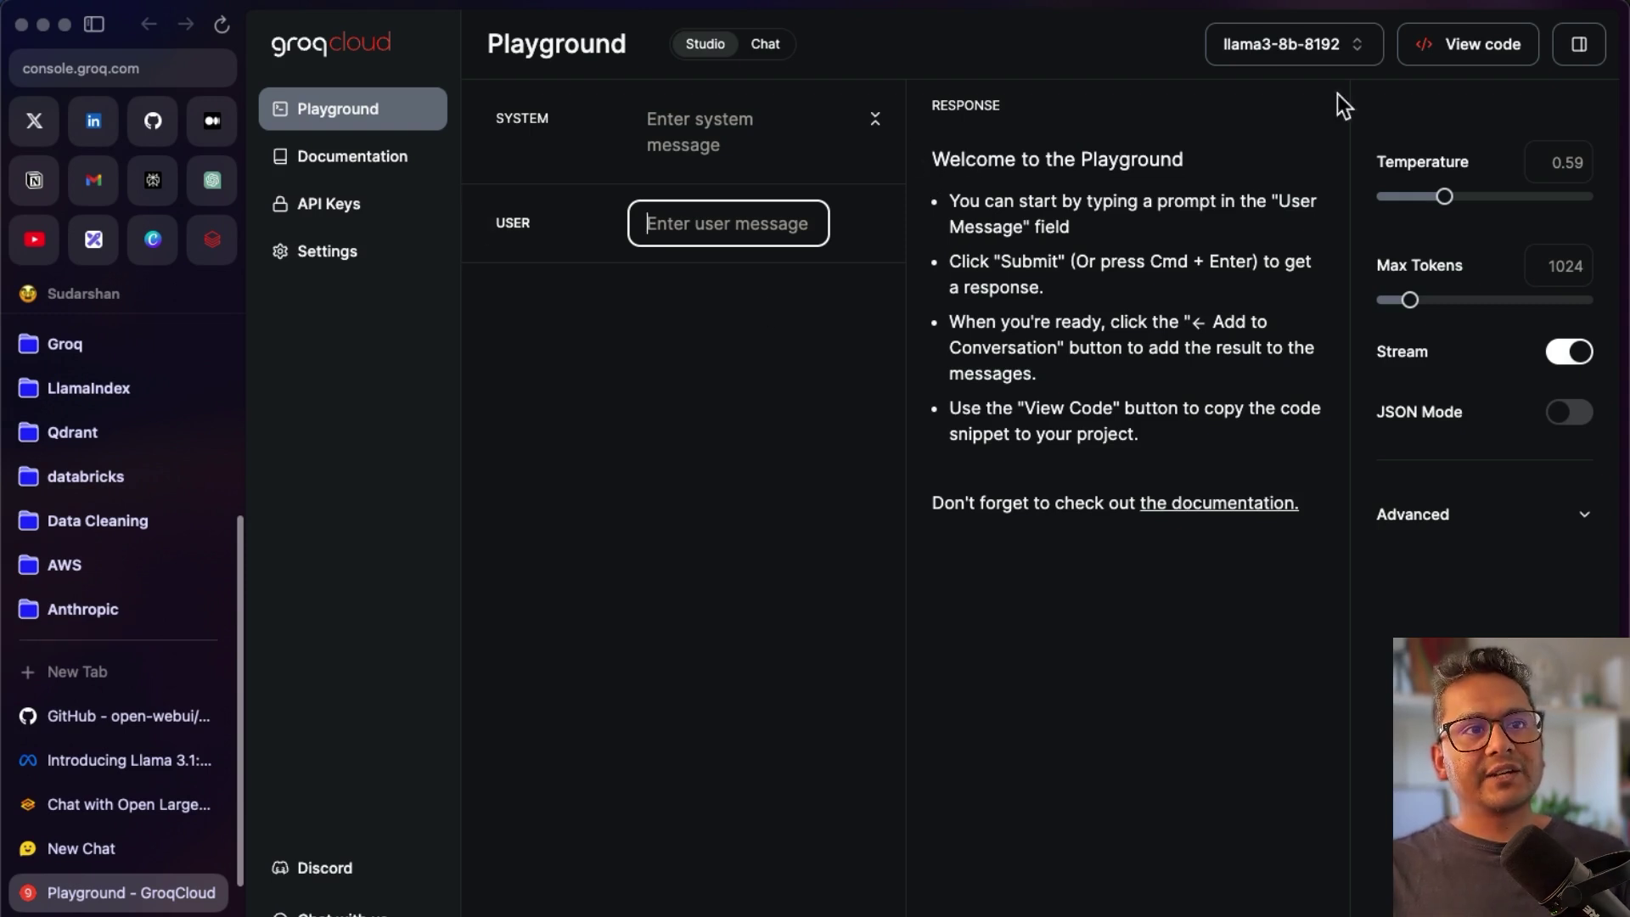
click(1317, 49)
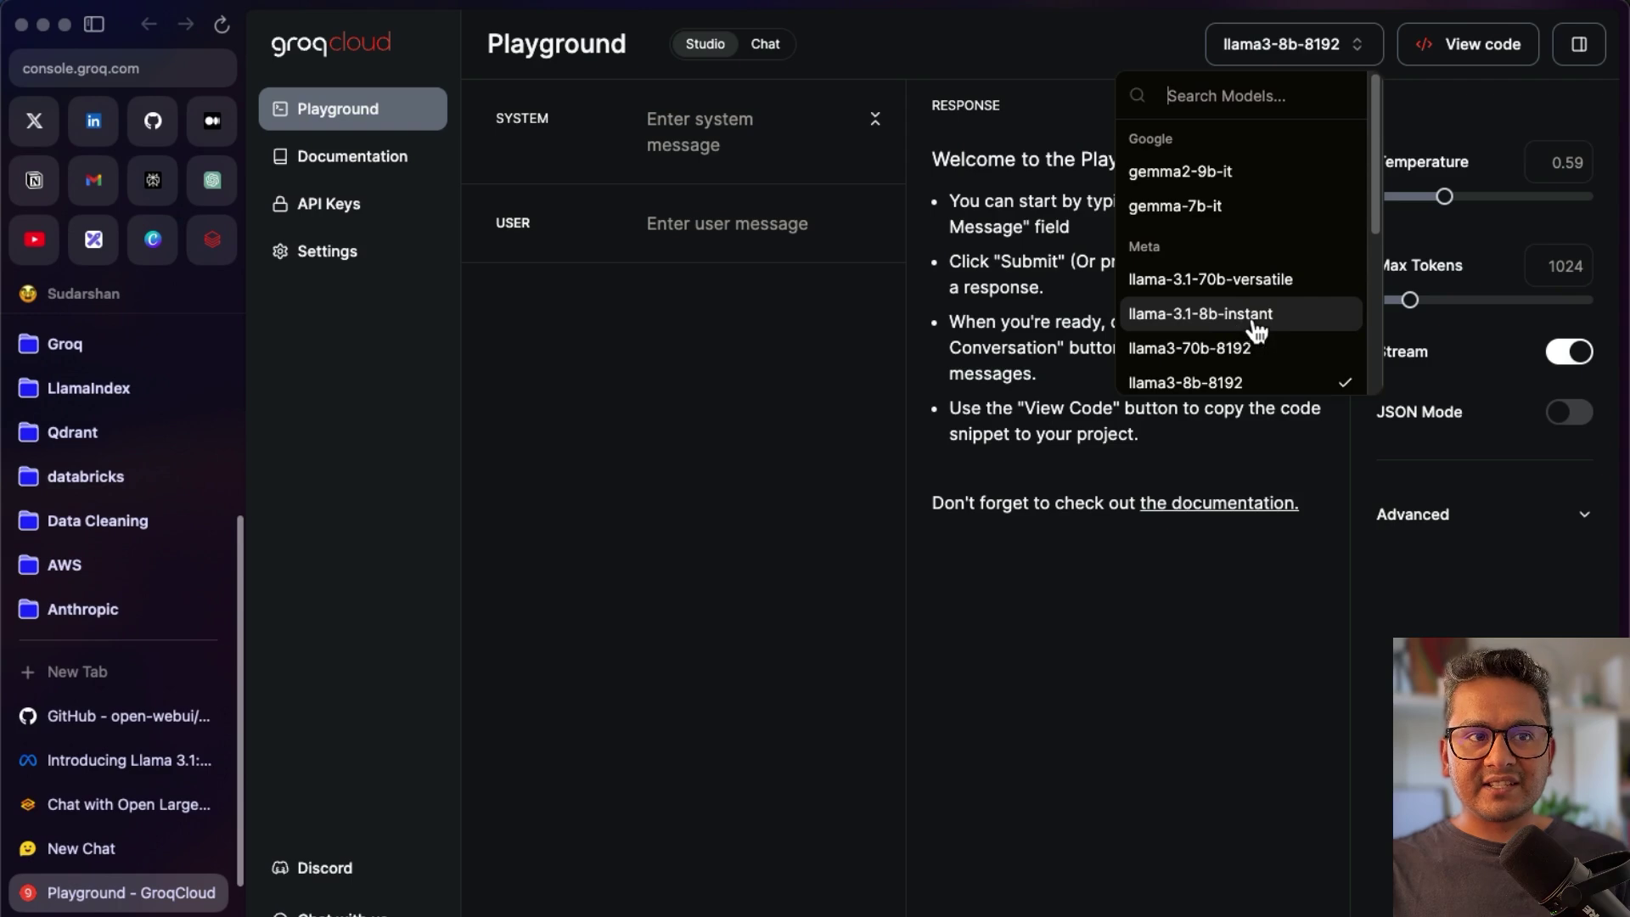
click(1233, 282)
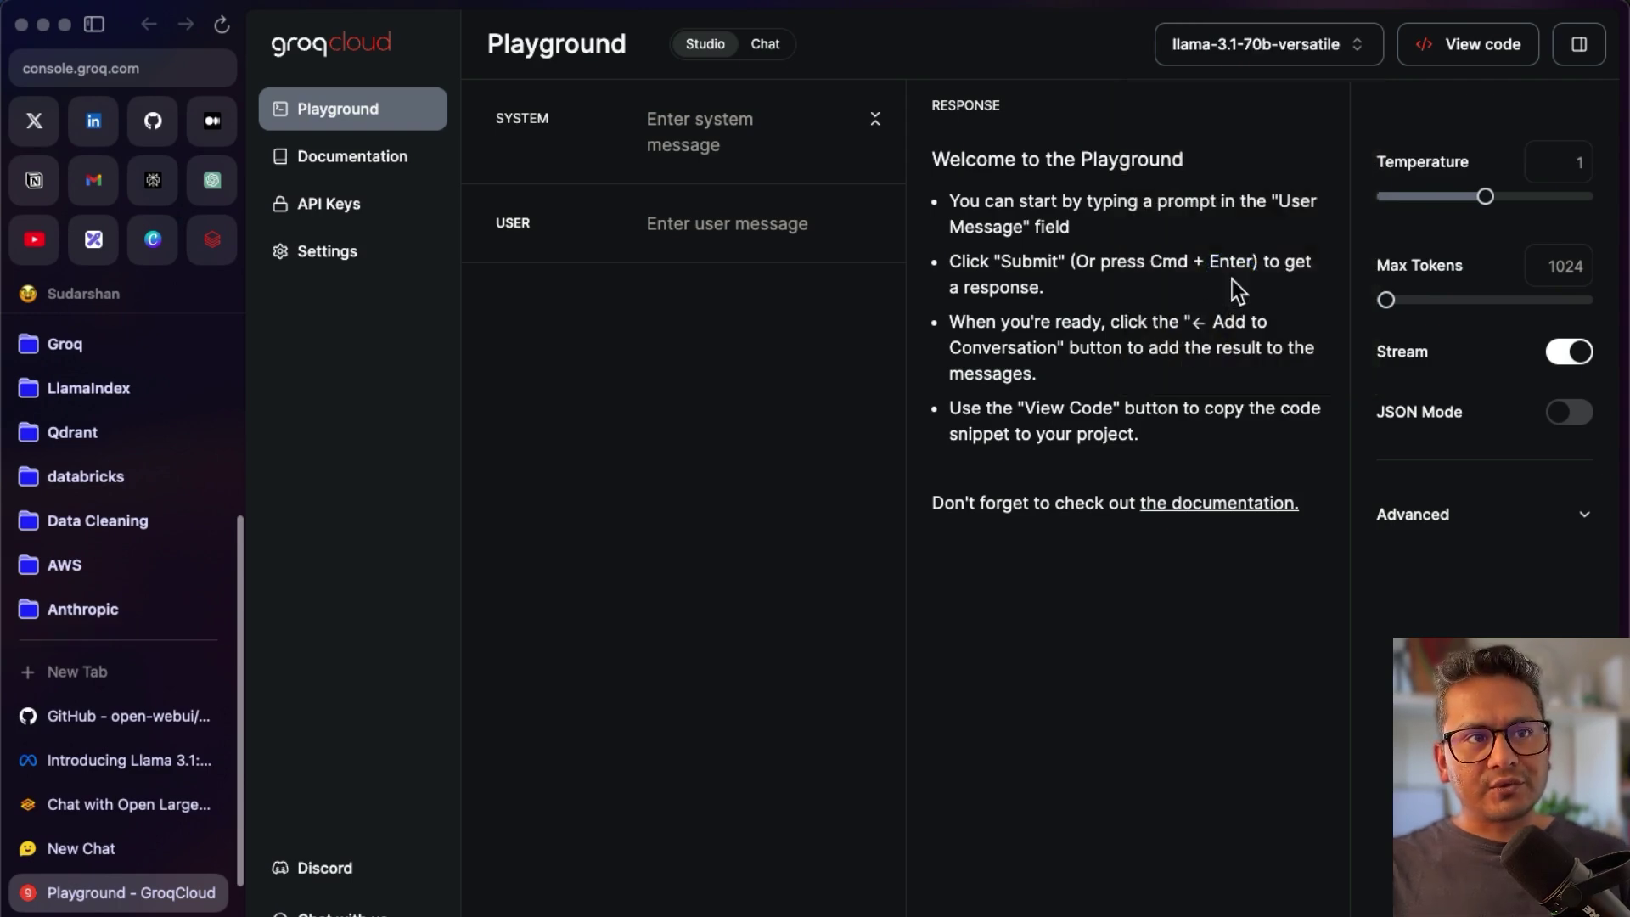
click(1466, 47)
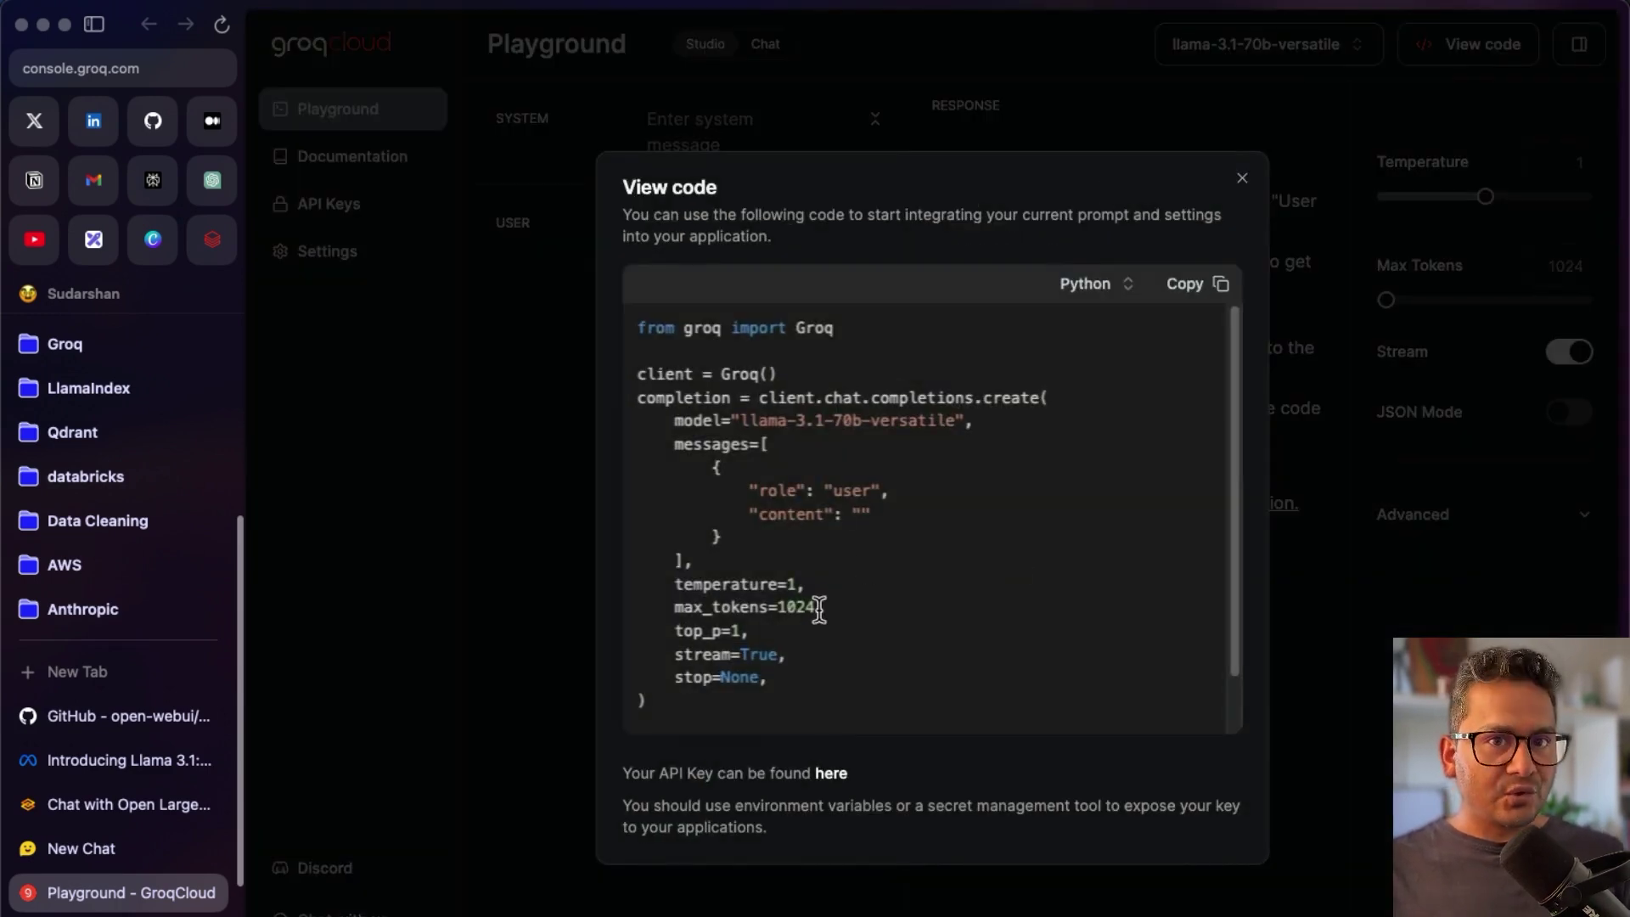
click(1248, 166)
Submit the user message "what is meta ai" in the GroqCloud Playground
click(720, 221)
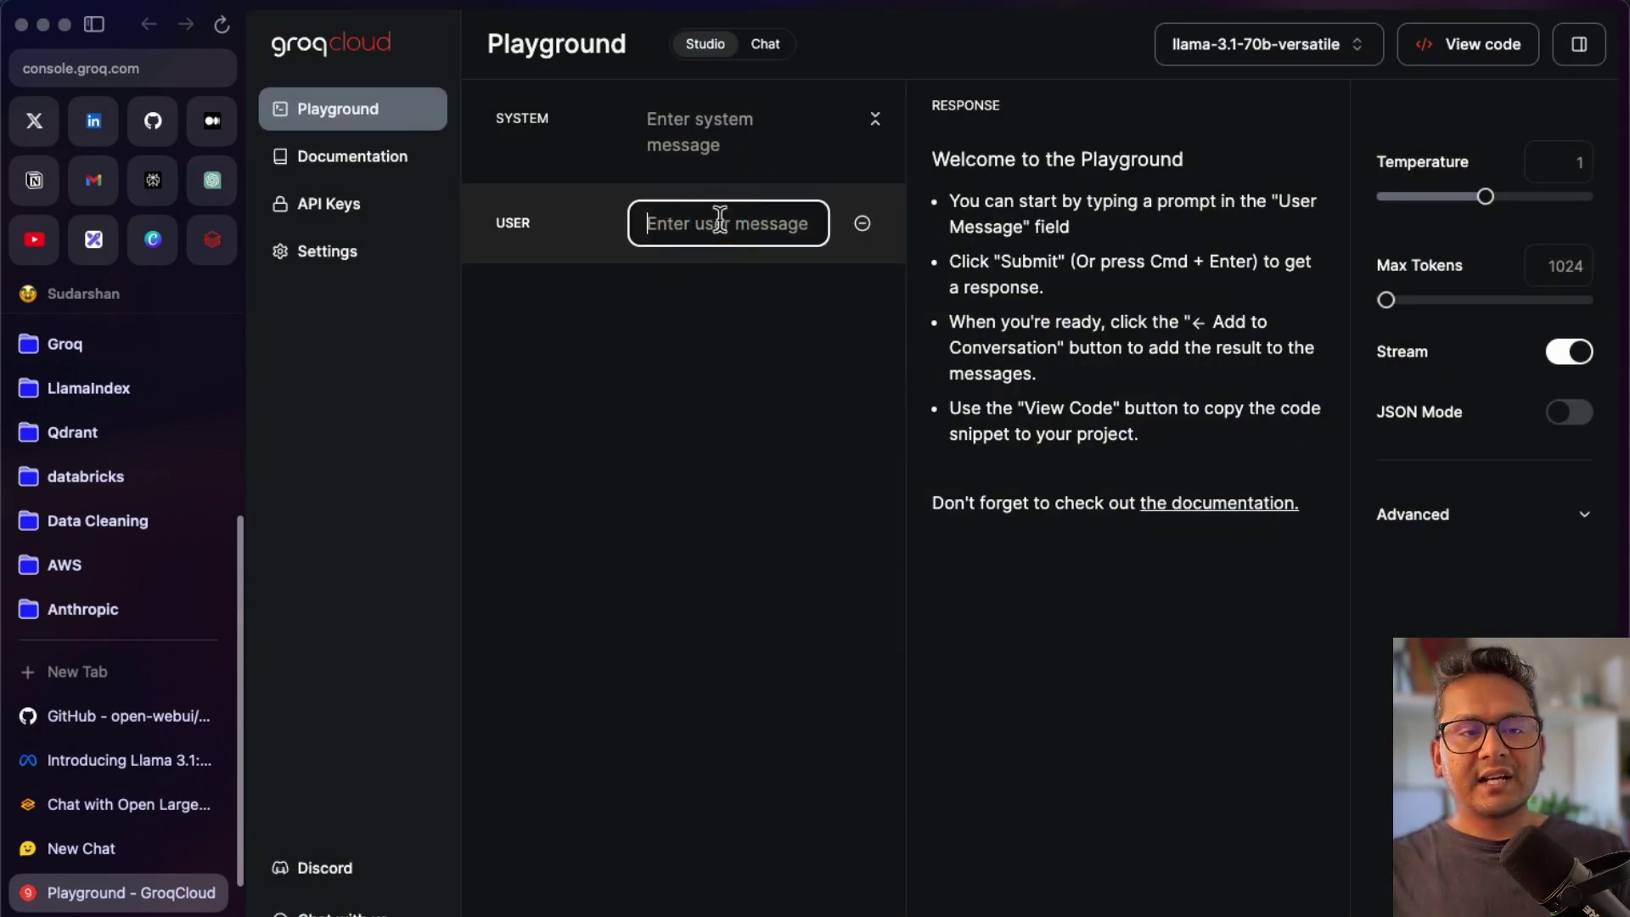
text(what is meta ai)
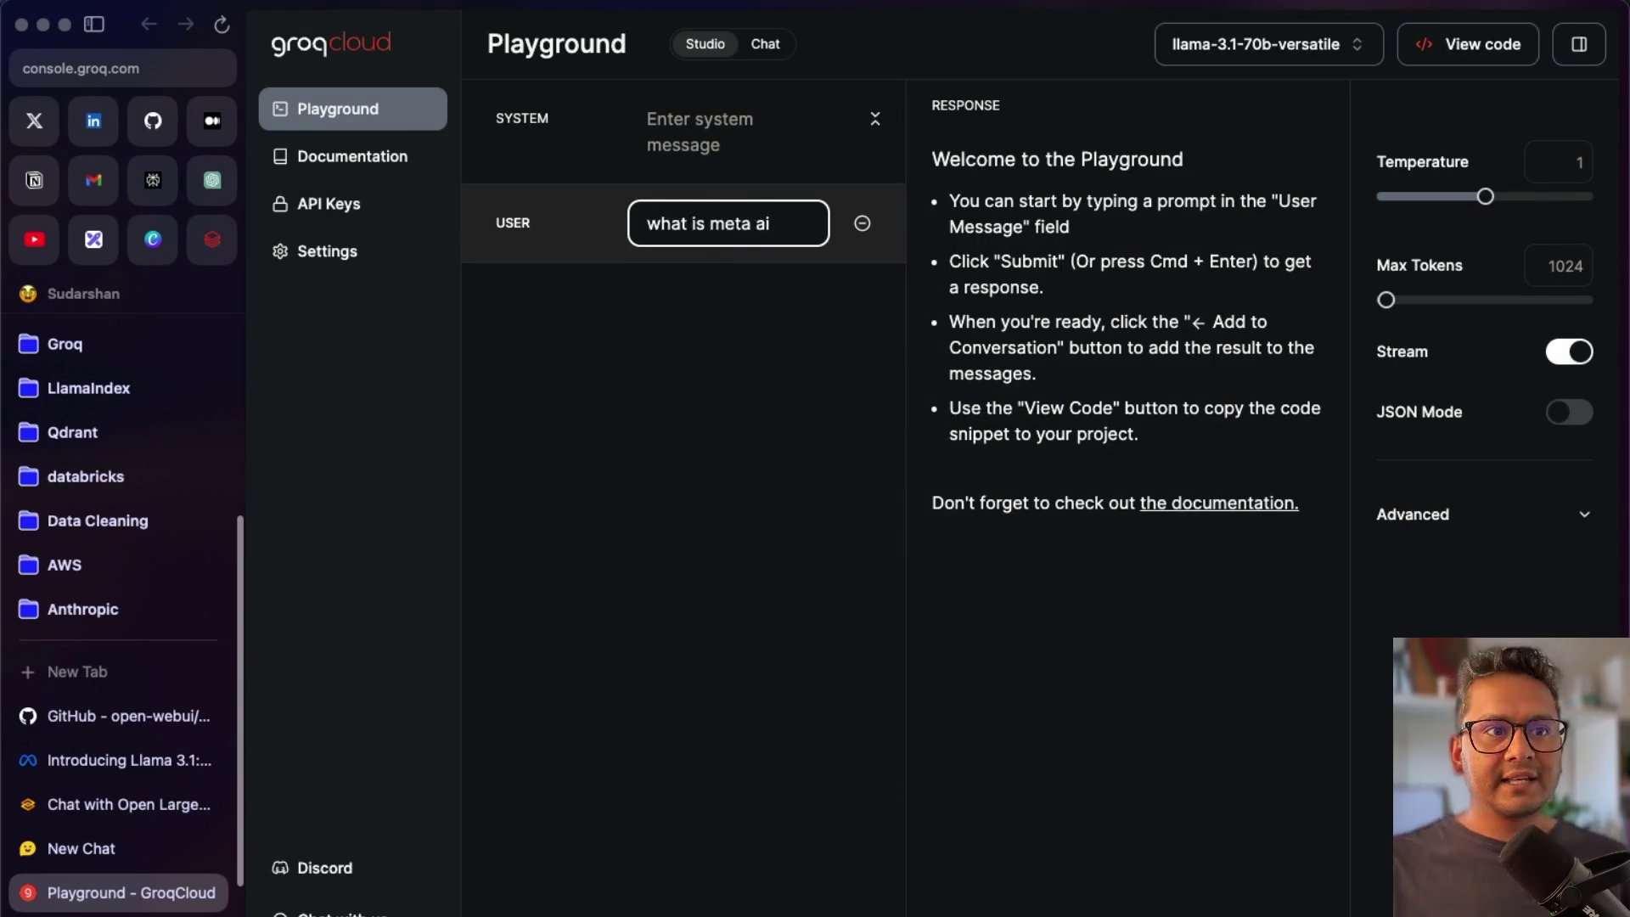
click(1244, 870)
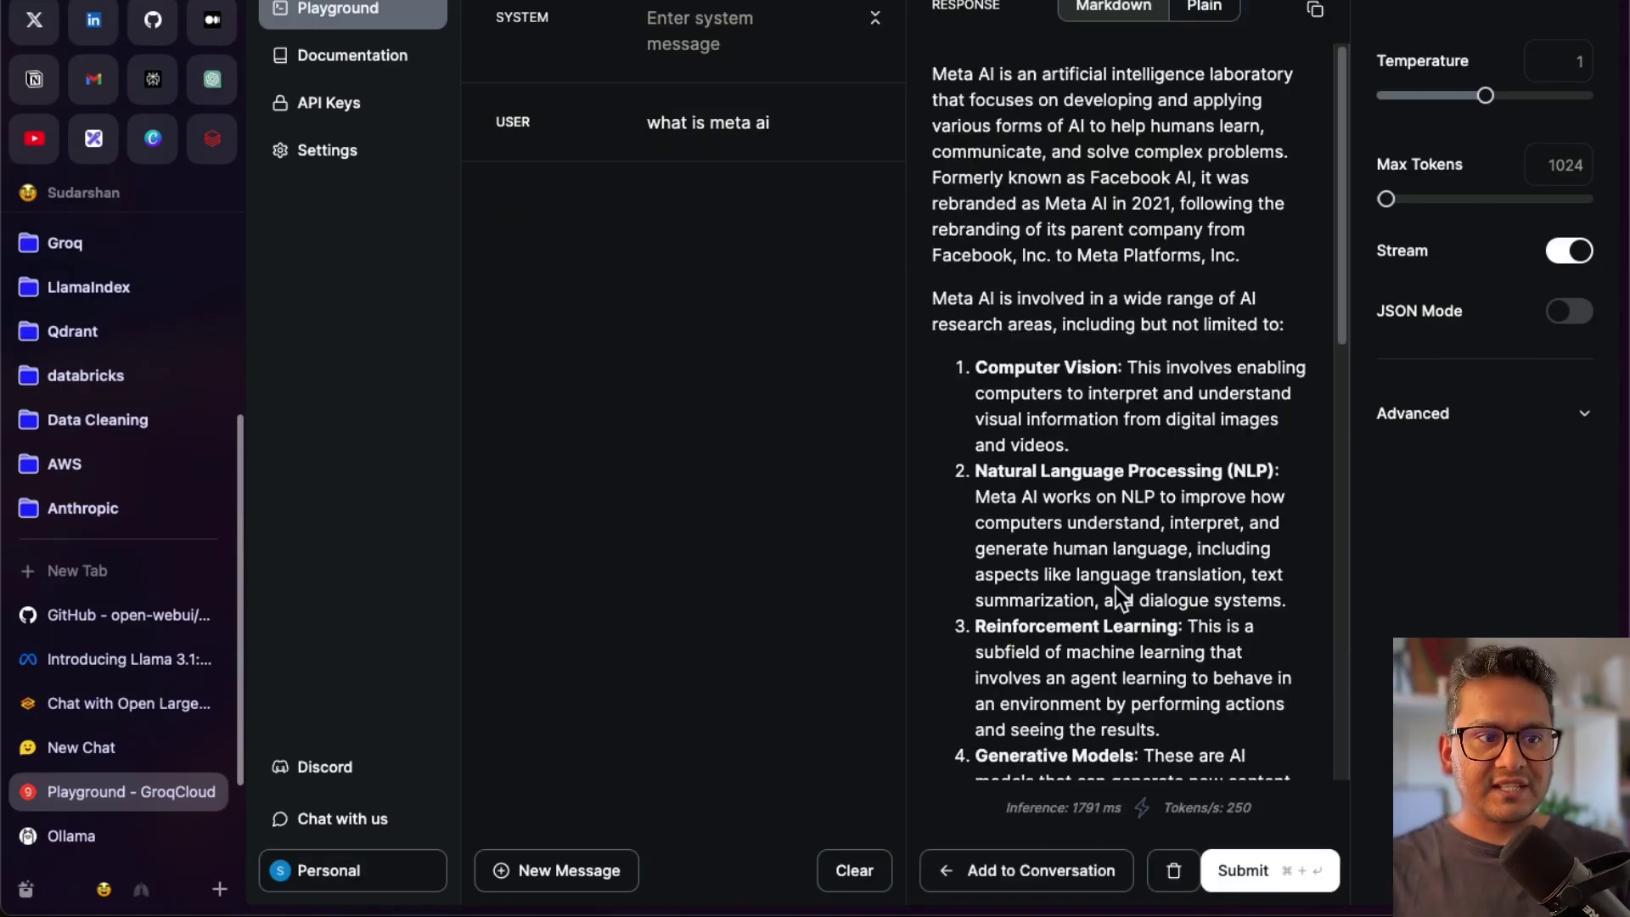
Switch to the LMSYS Chatbot Arena page and submit the prompt "what is meta ai" to the two anonymous battle models
mouse_move(1080, 811)
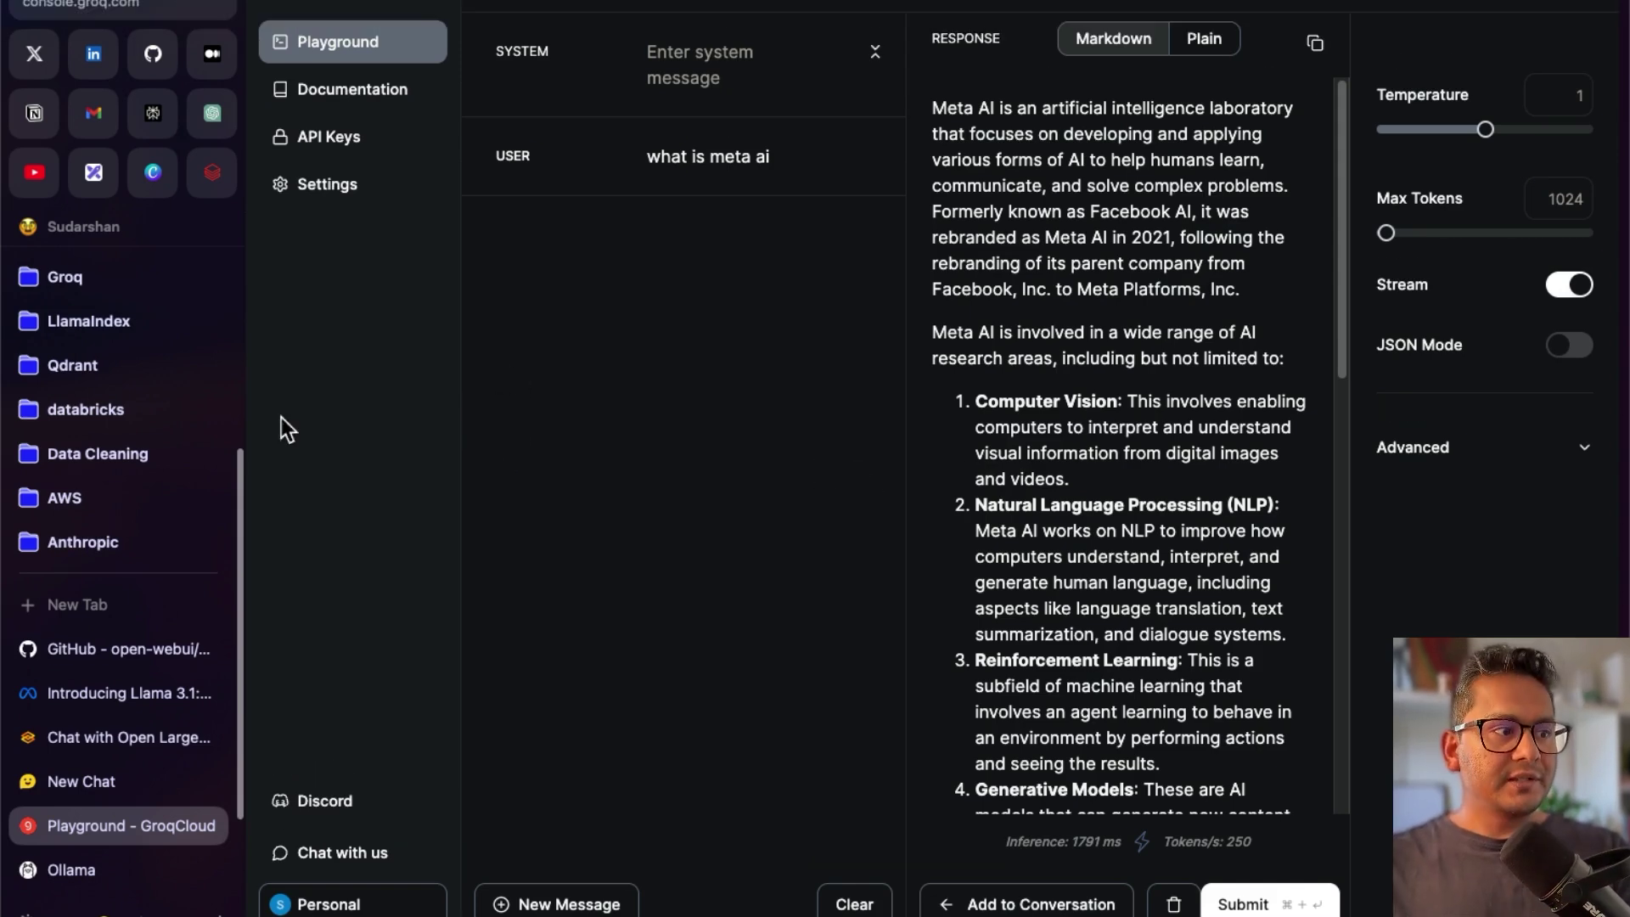
click(95, 738)
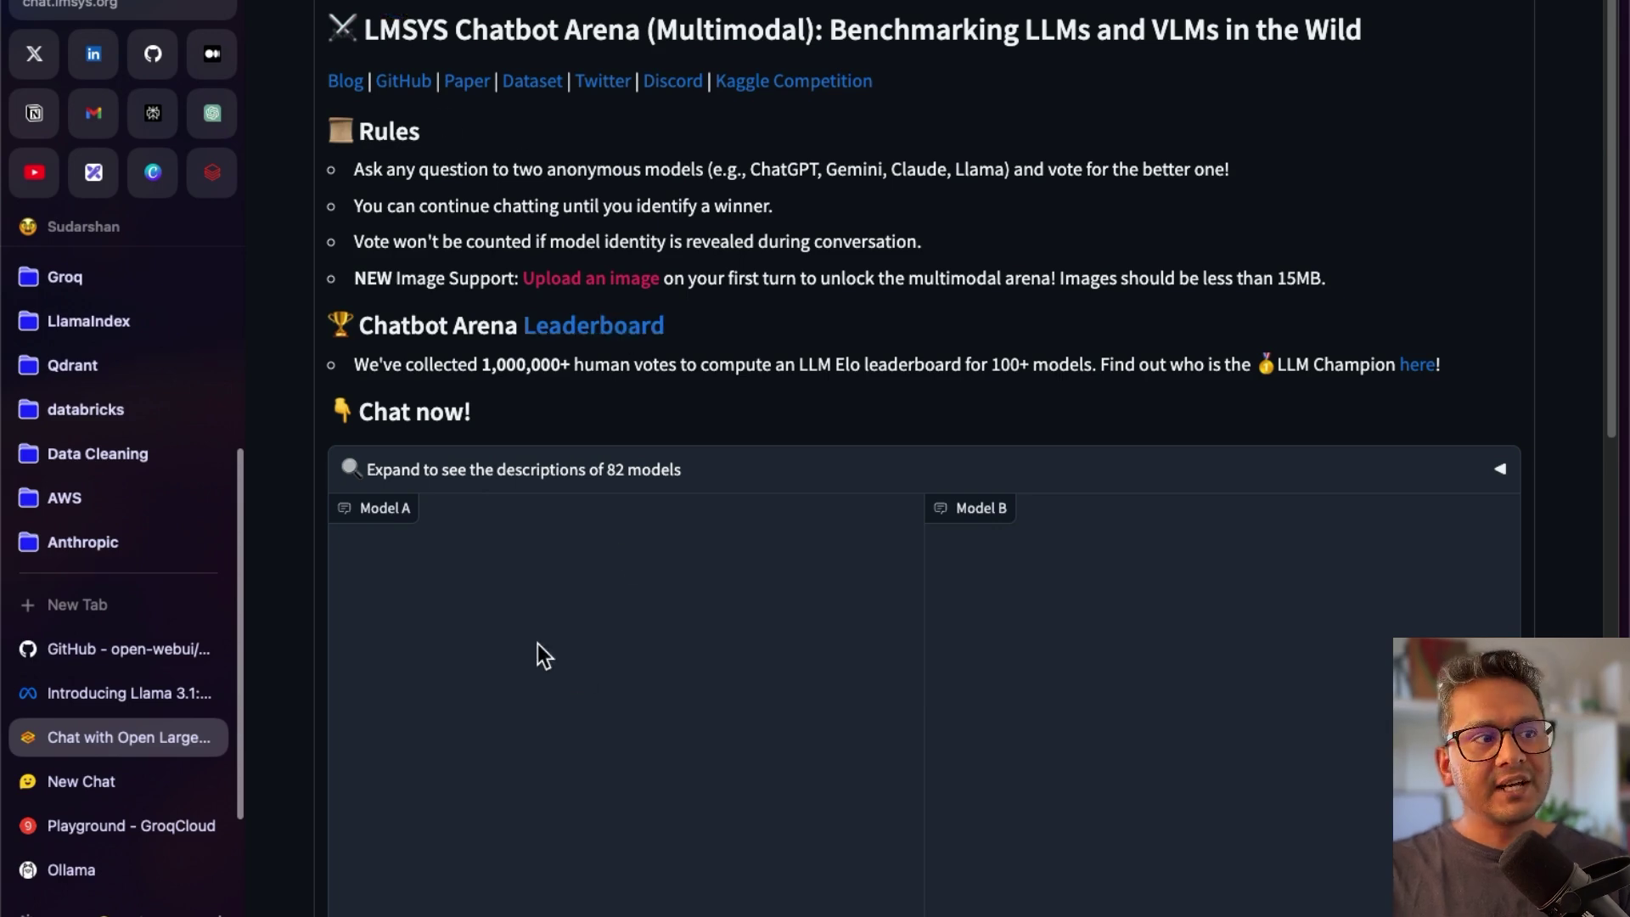
scroll(543, 652, down, 5)
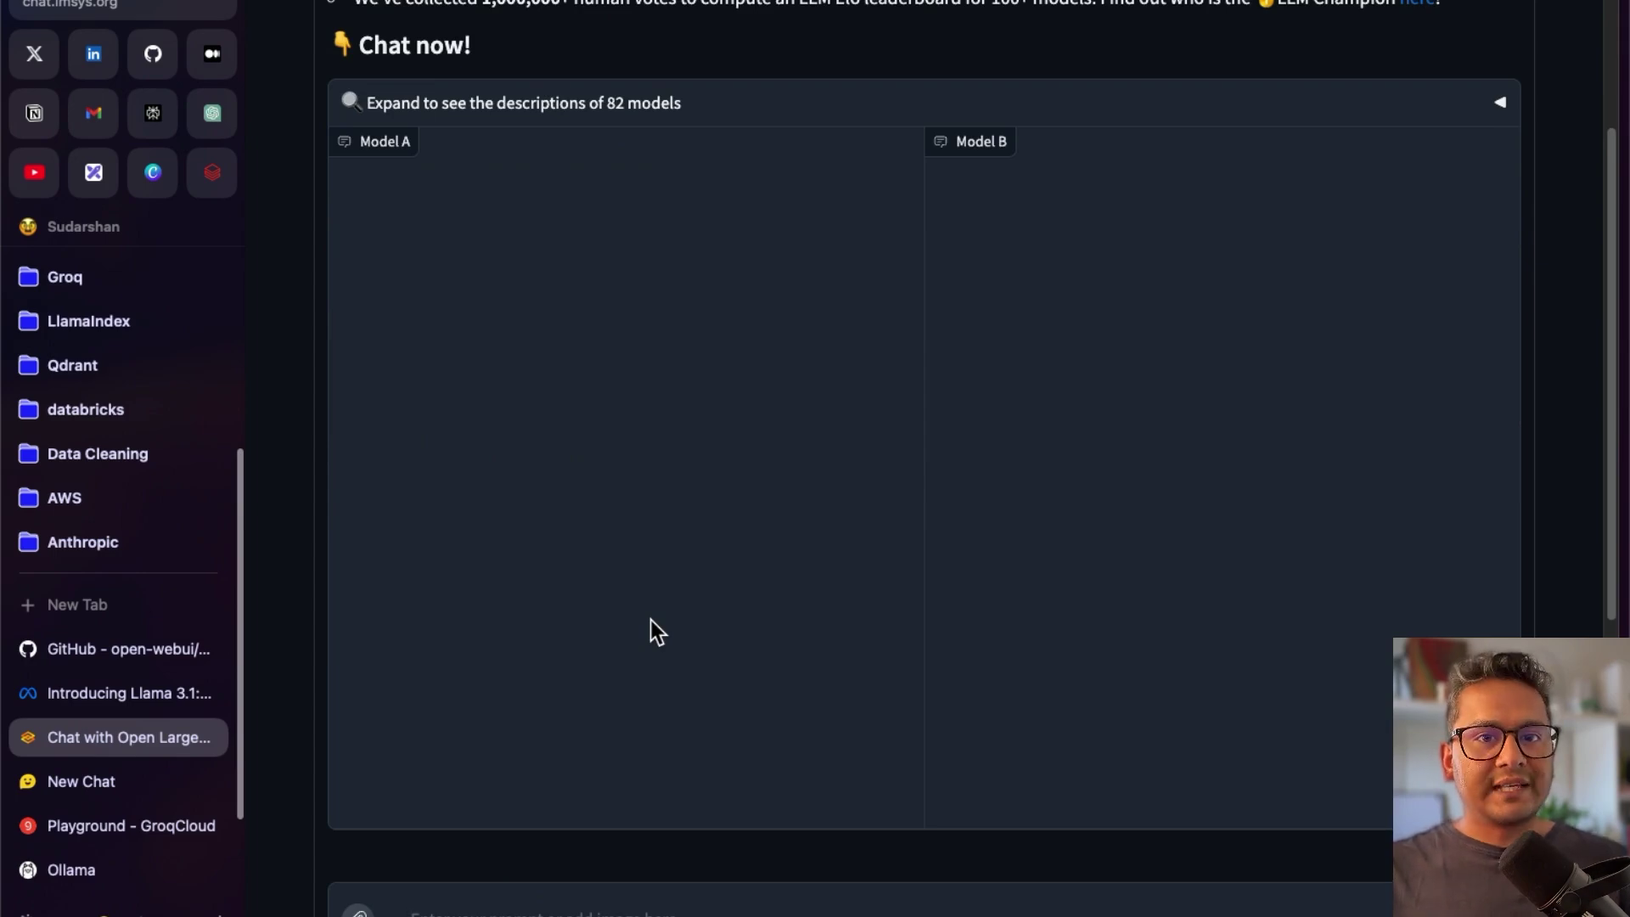
scroll(650, 620, down, 4)
text(shat i)
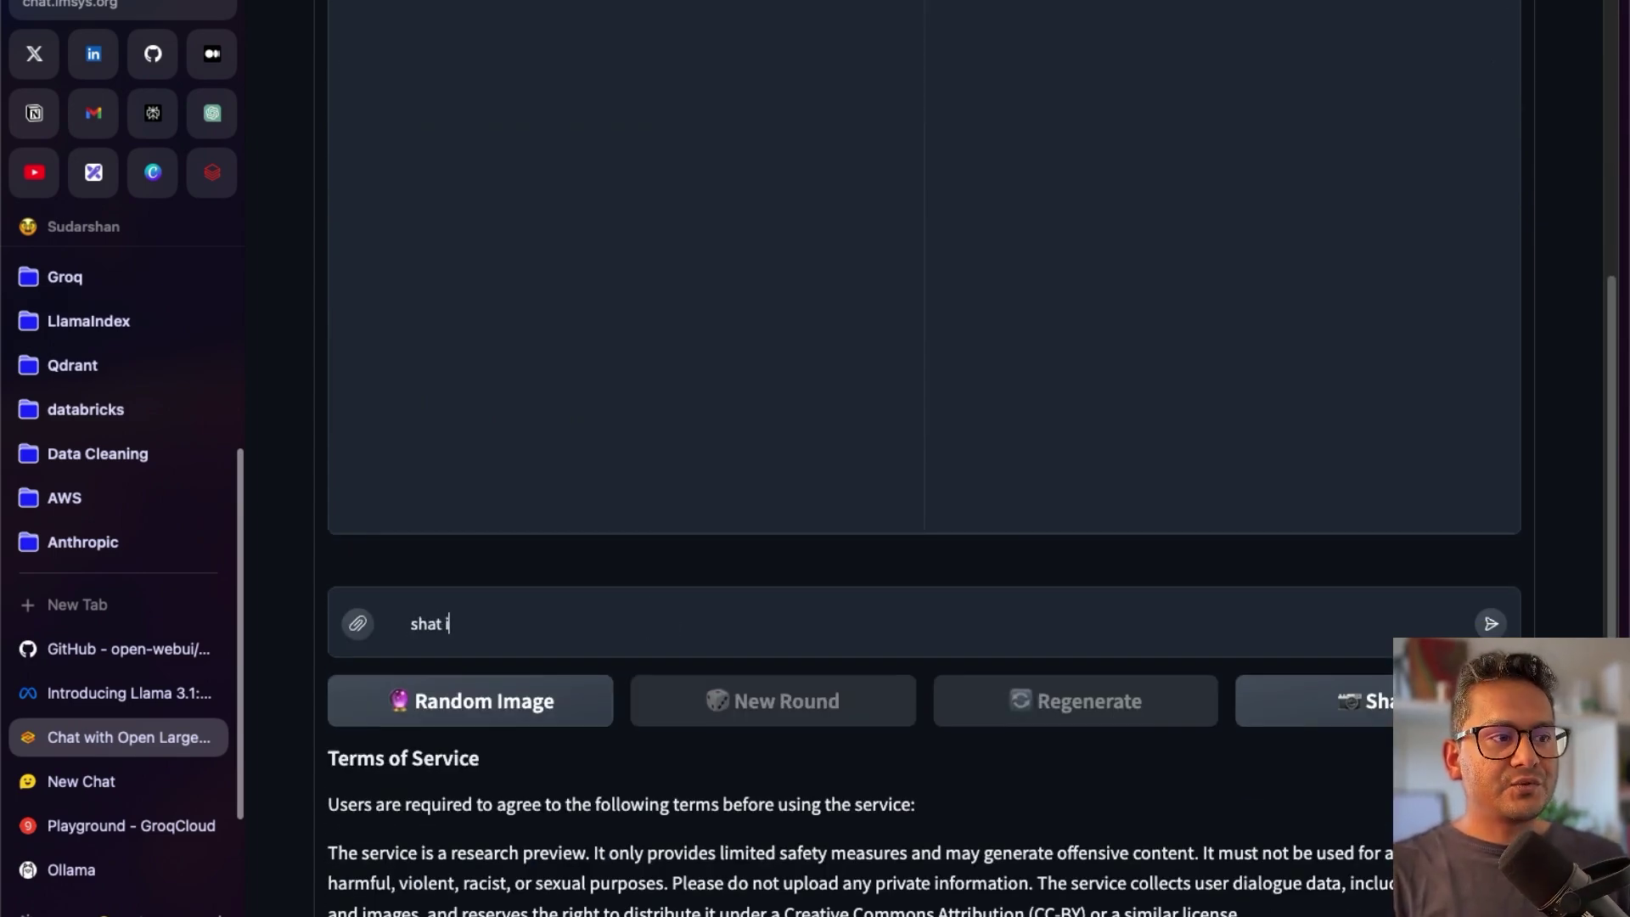
key(BackSpace)
key(BackSpace)
key(BackSpace)
key(BackSpace)
text(wha)
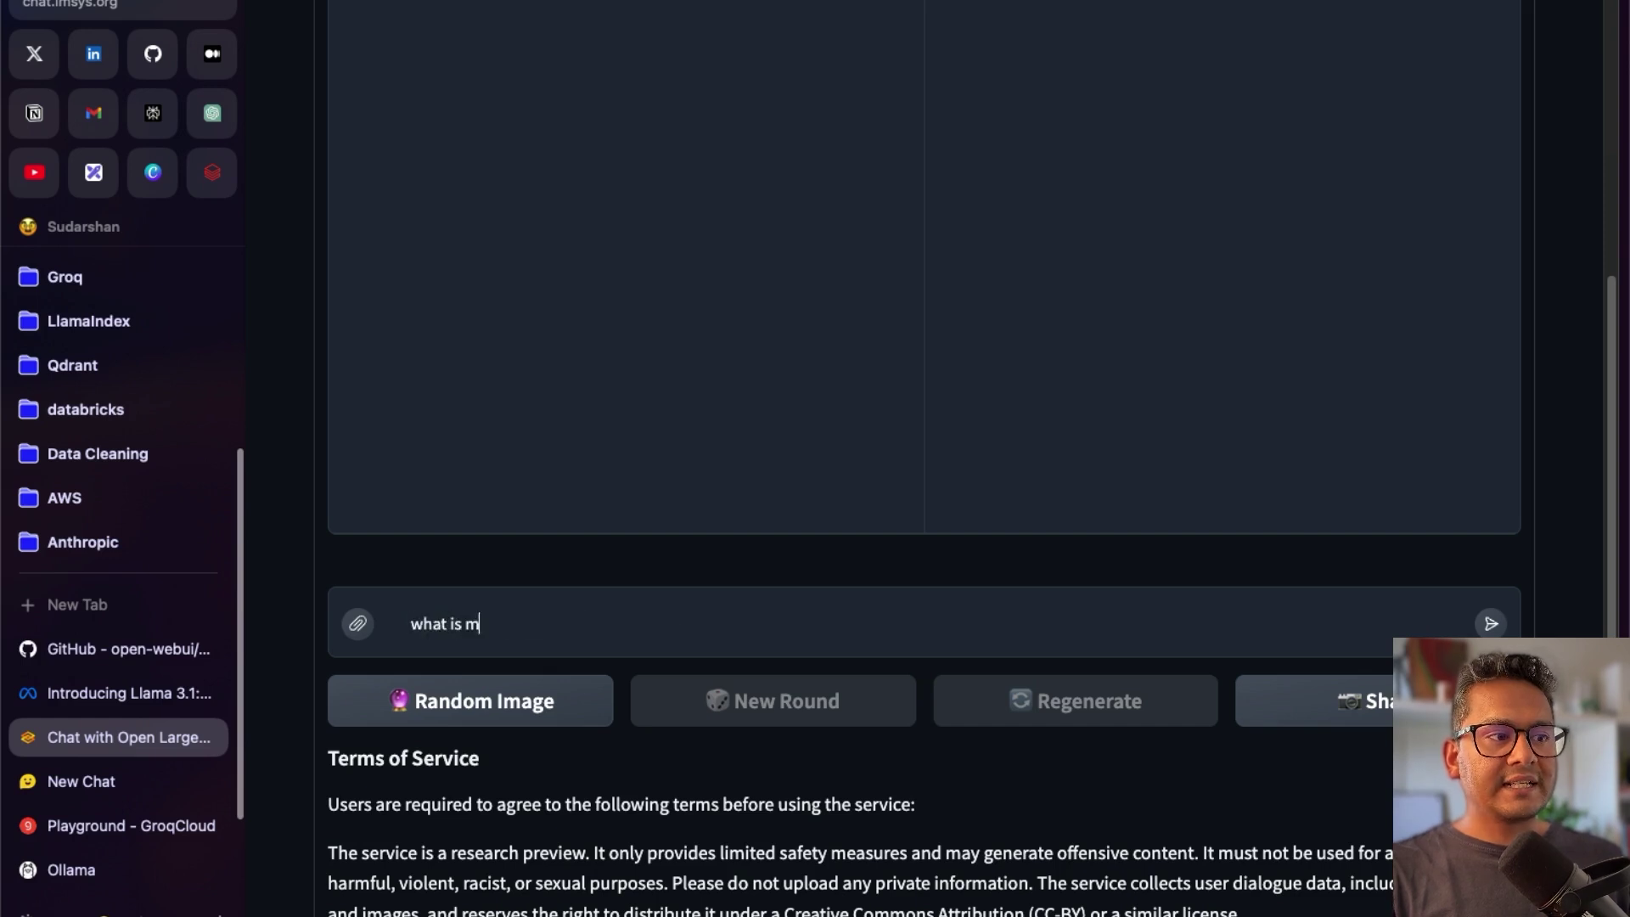
key(Return)
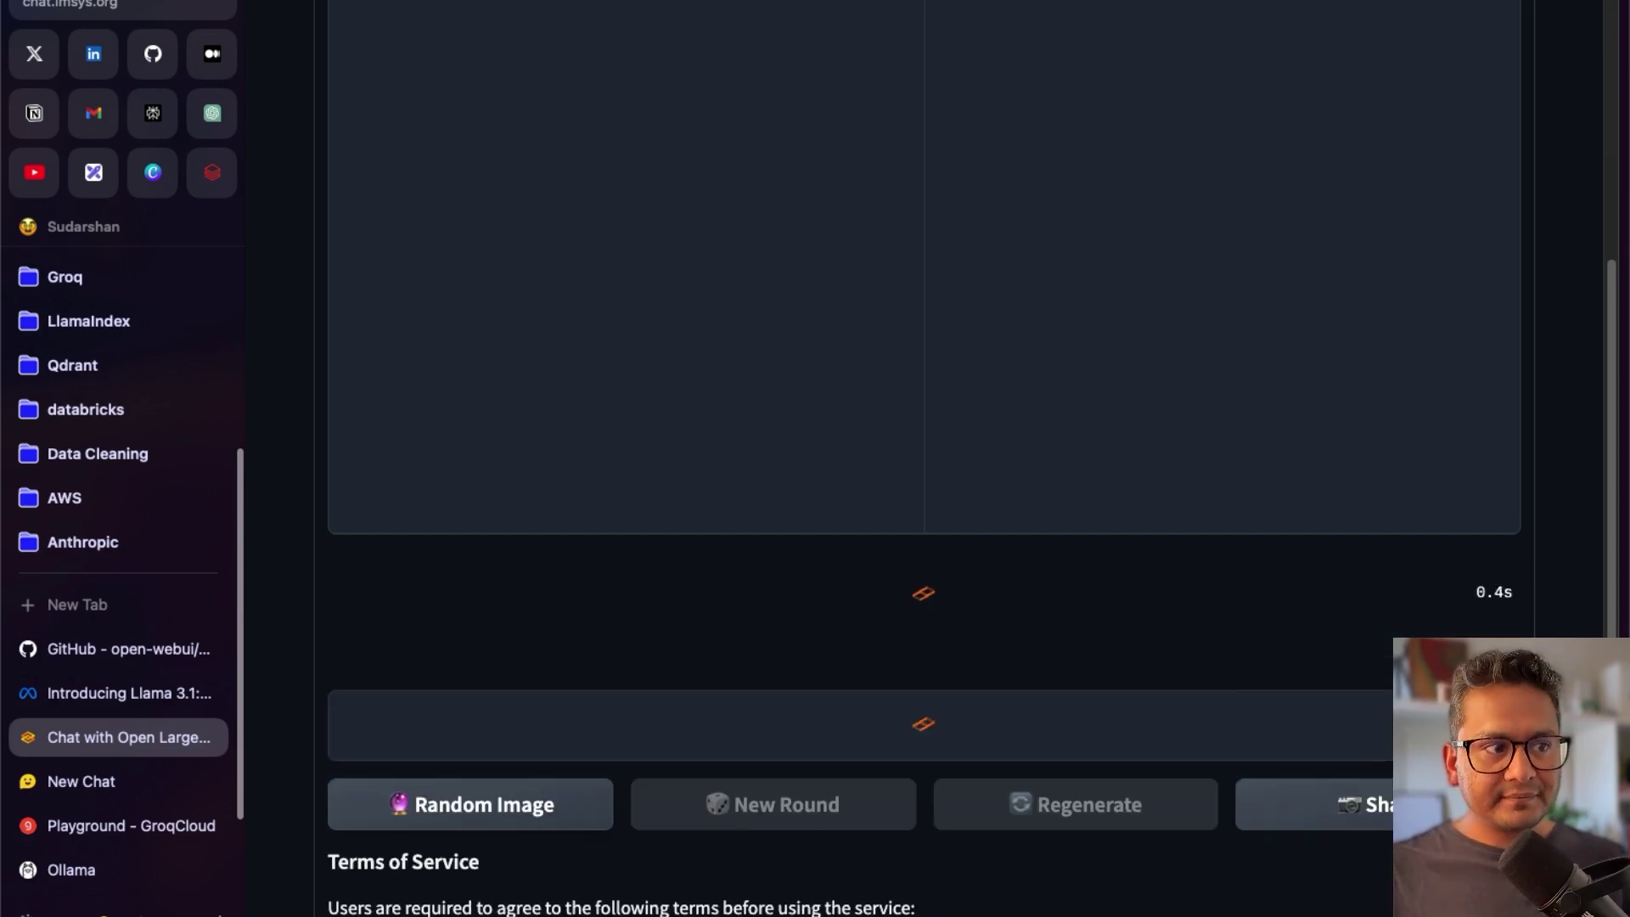
Compare both models' answers in the arena battle and vote that B is better
scroll(679, 594, up, 10)
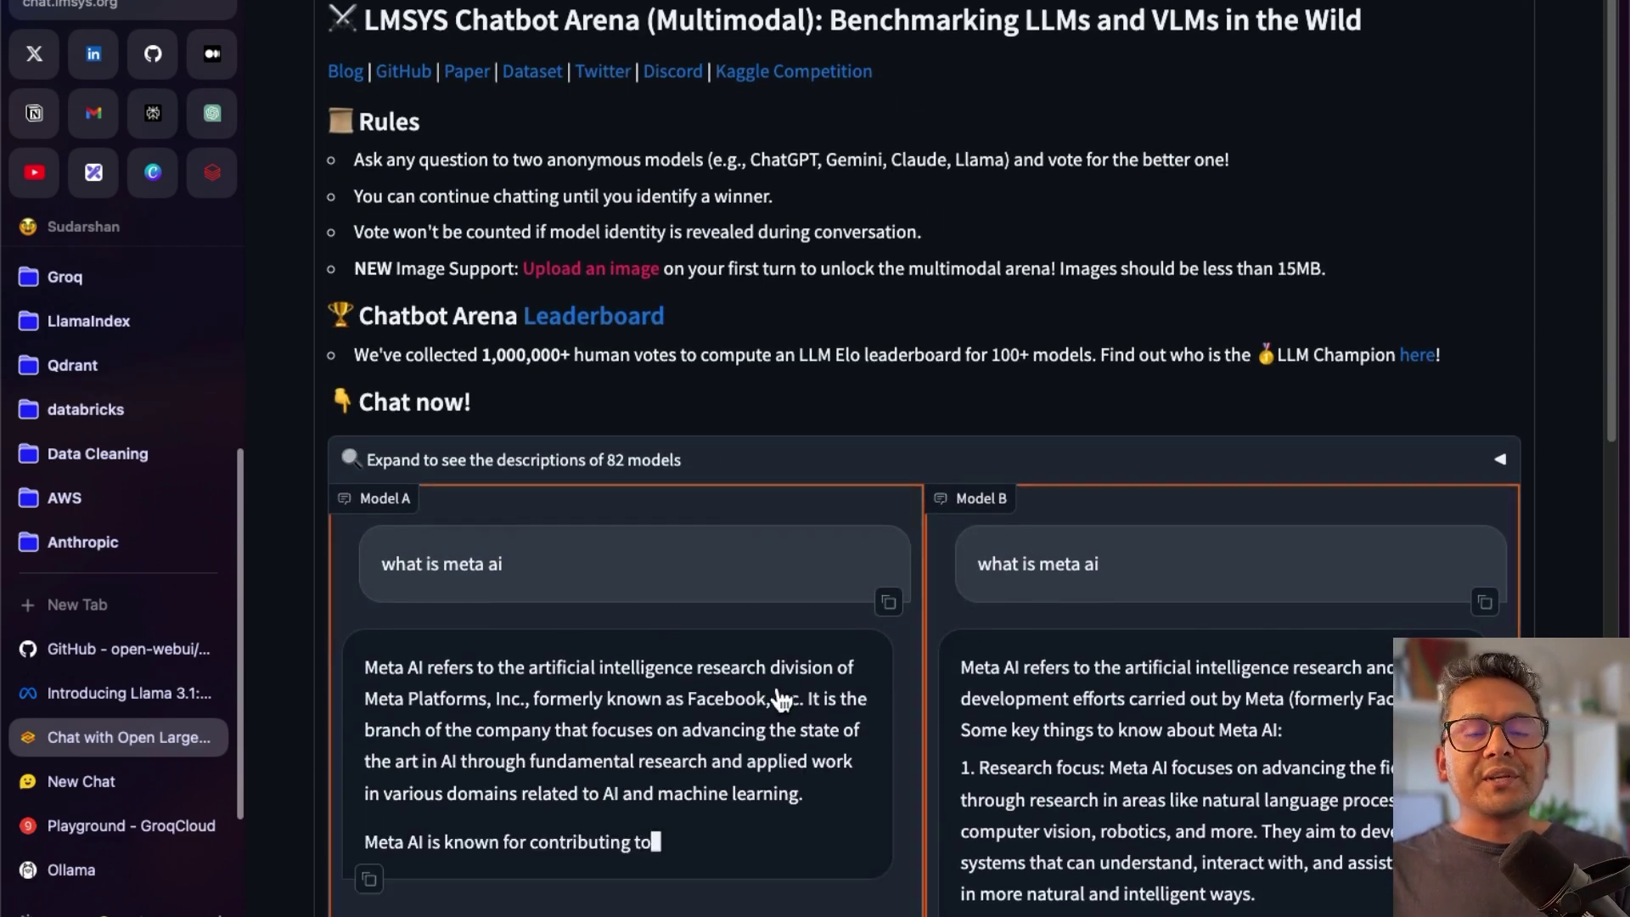
scroll(1053, 696, down, 3)
scroll(1036, 637, down, 3)
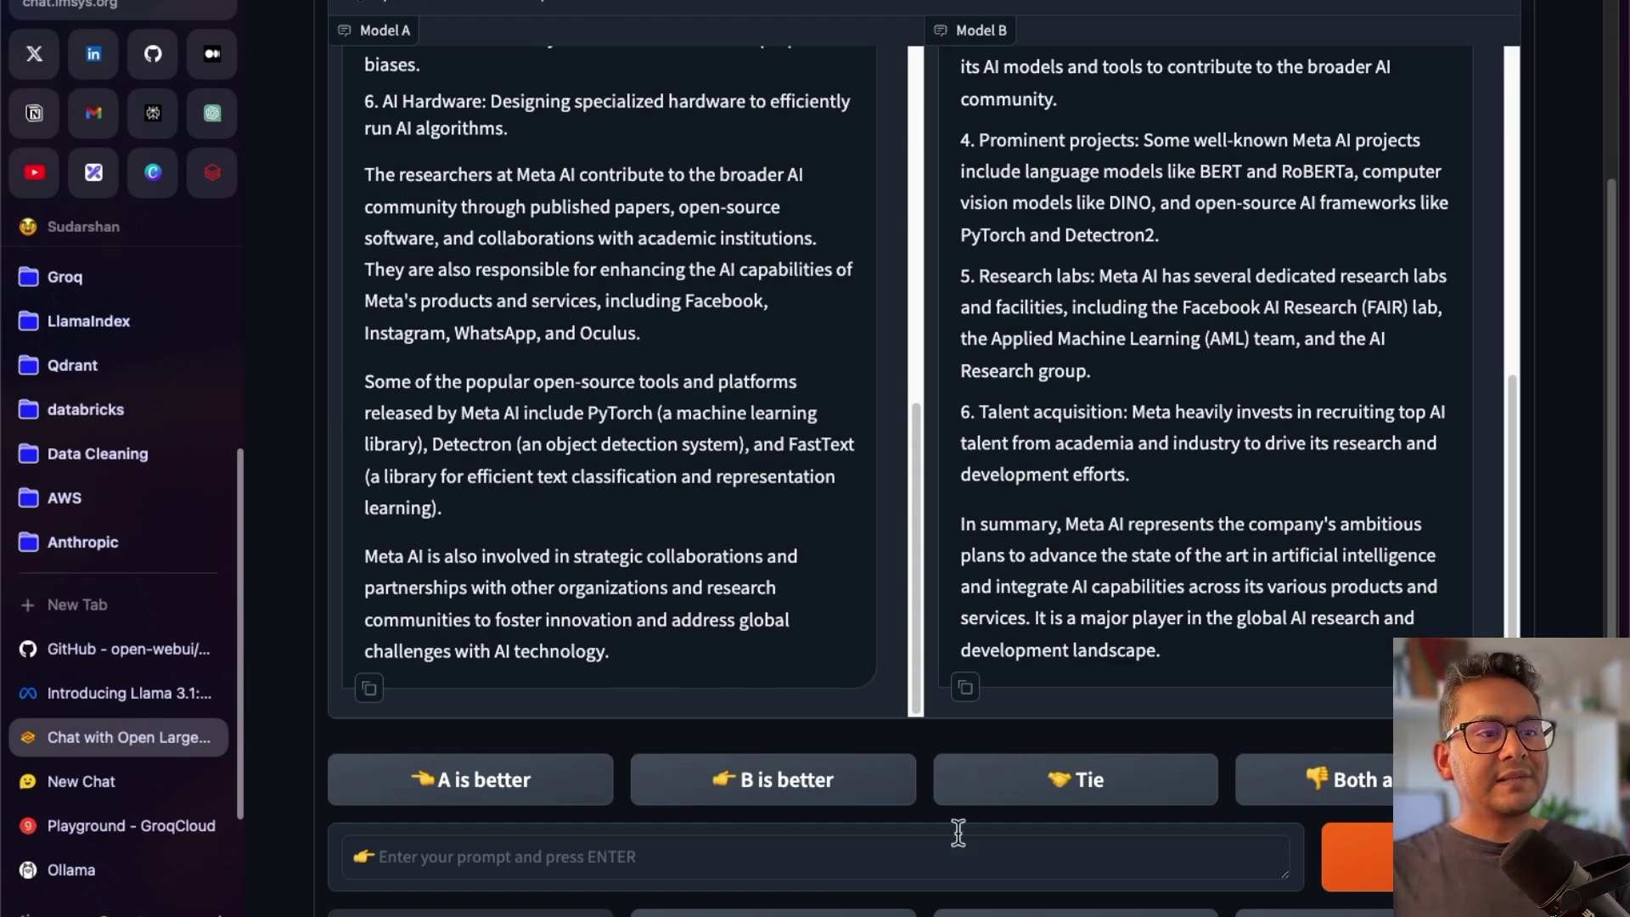
click(794, 786)
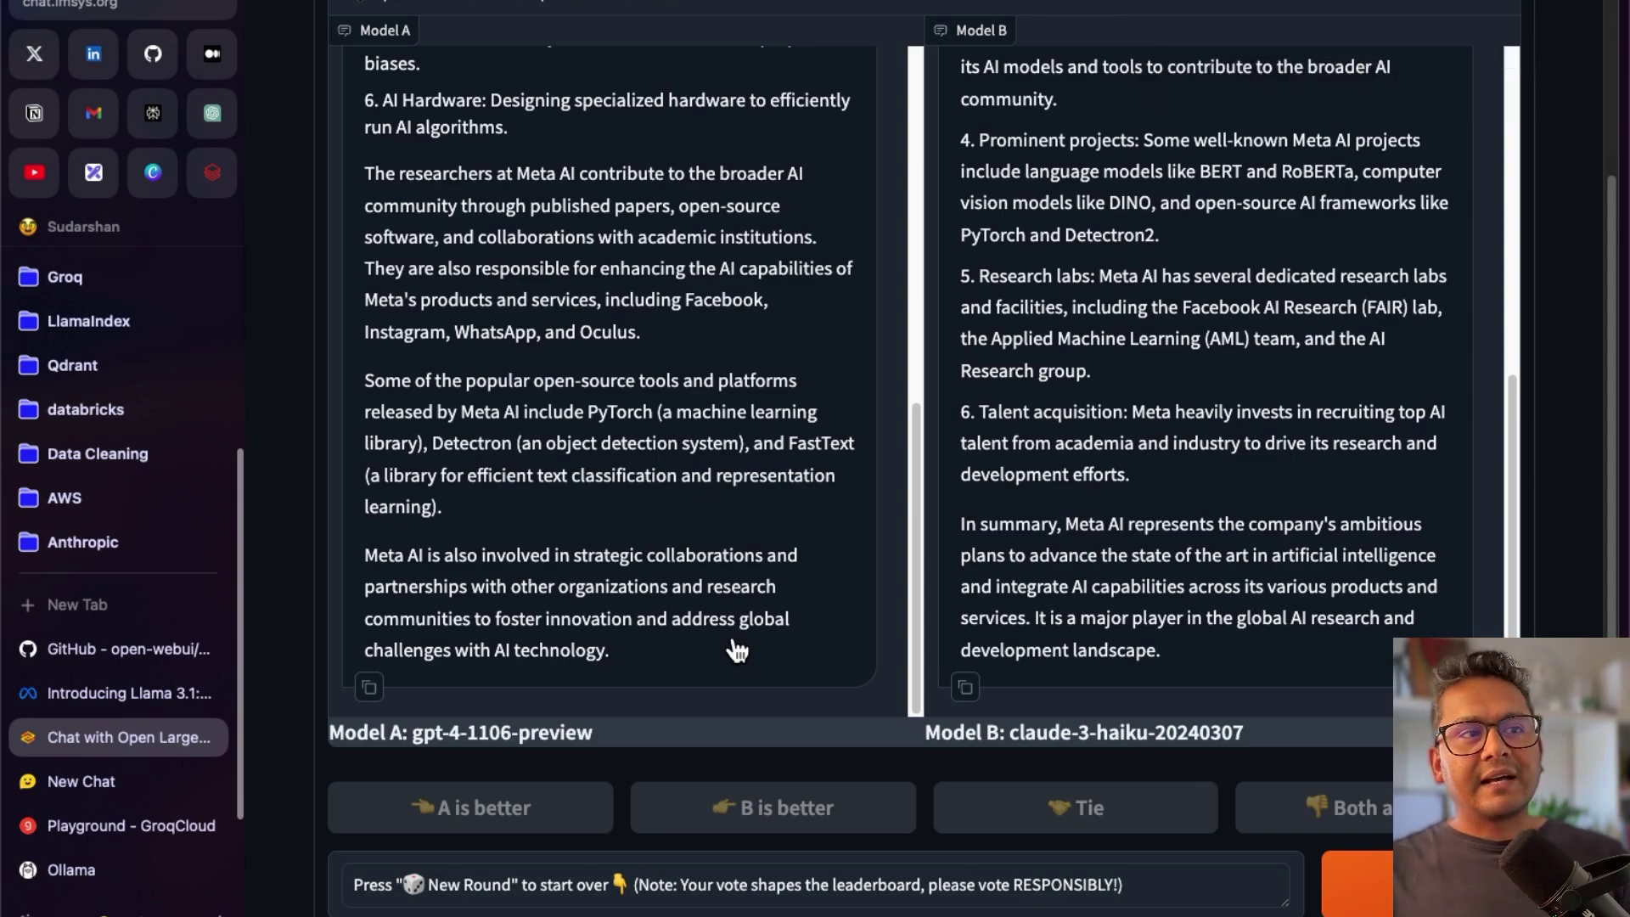
Switch the Chatbot Arena to Direct Chat and select llama-3.1-405b-instruct as the chat model
scroll(856, 583, up, 5)
scroll(856, 583, up, 5)
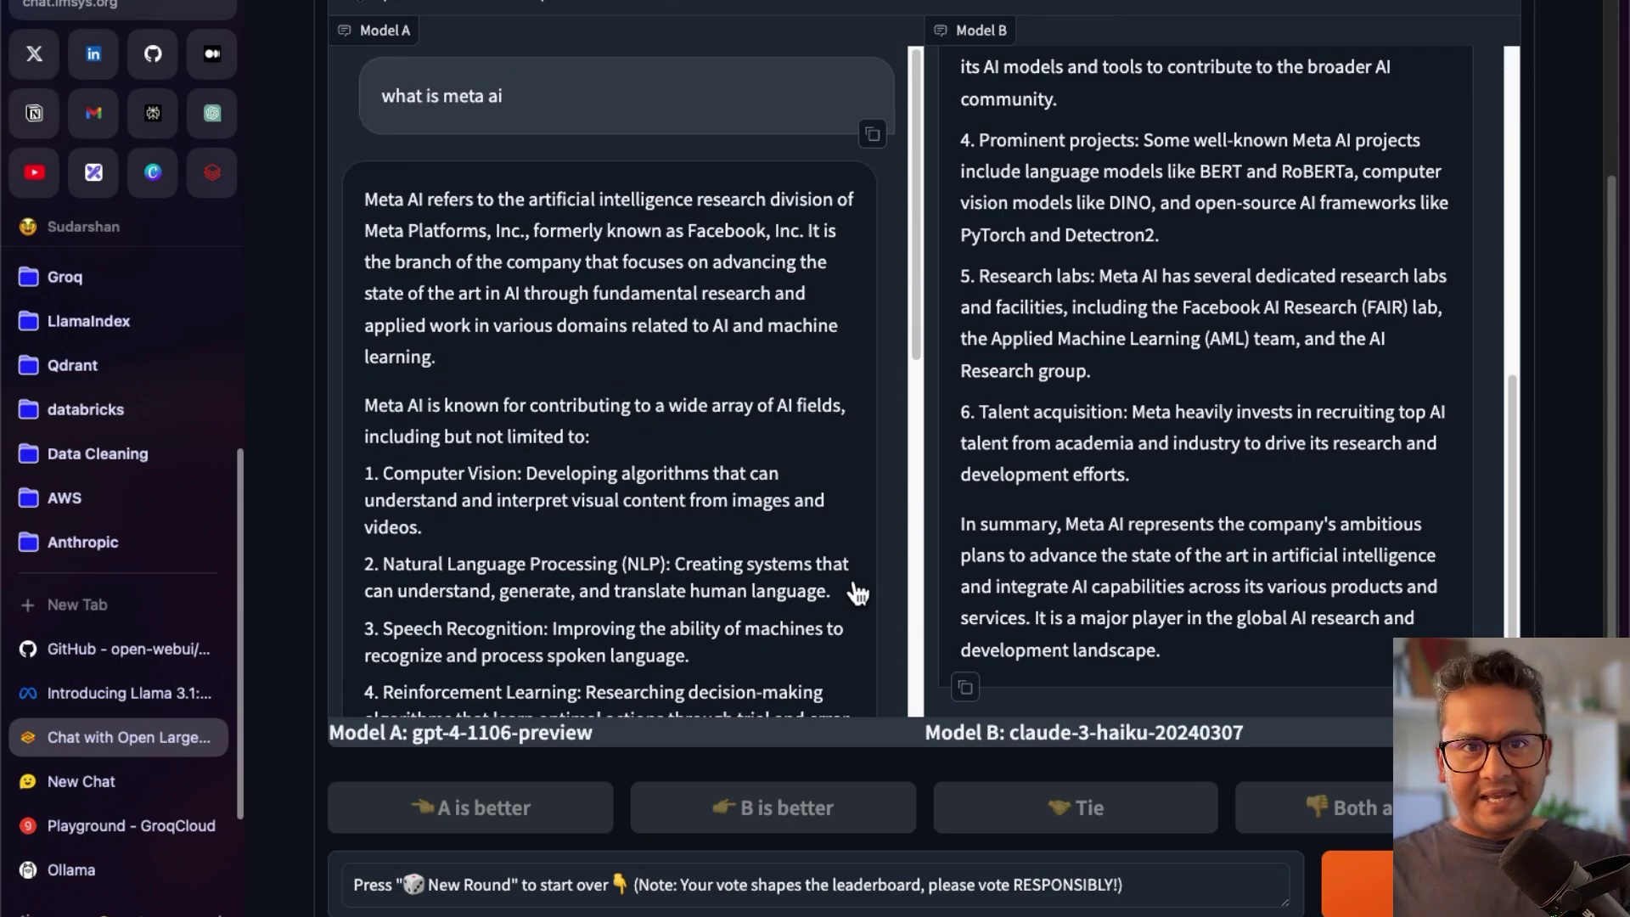
scroll(864, 574, up, 5)
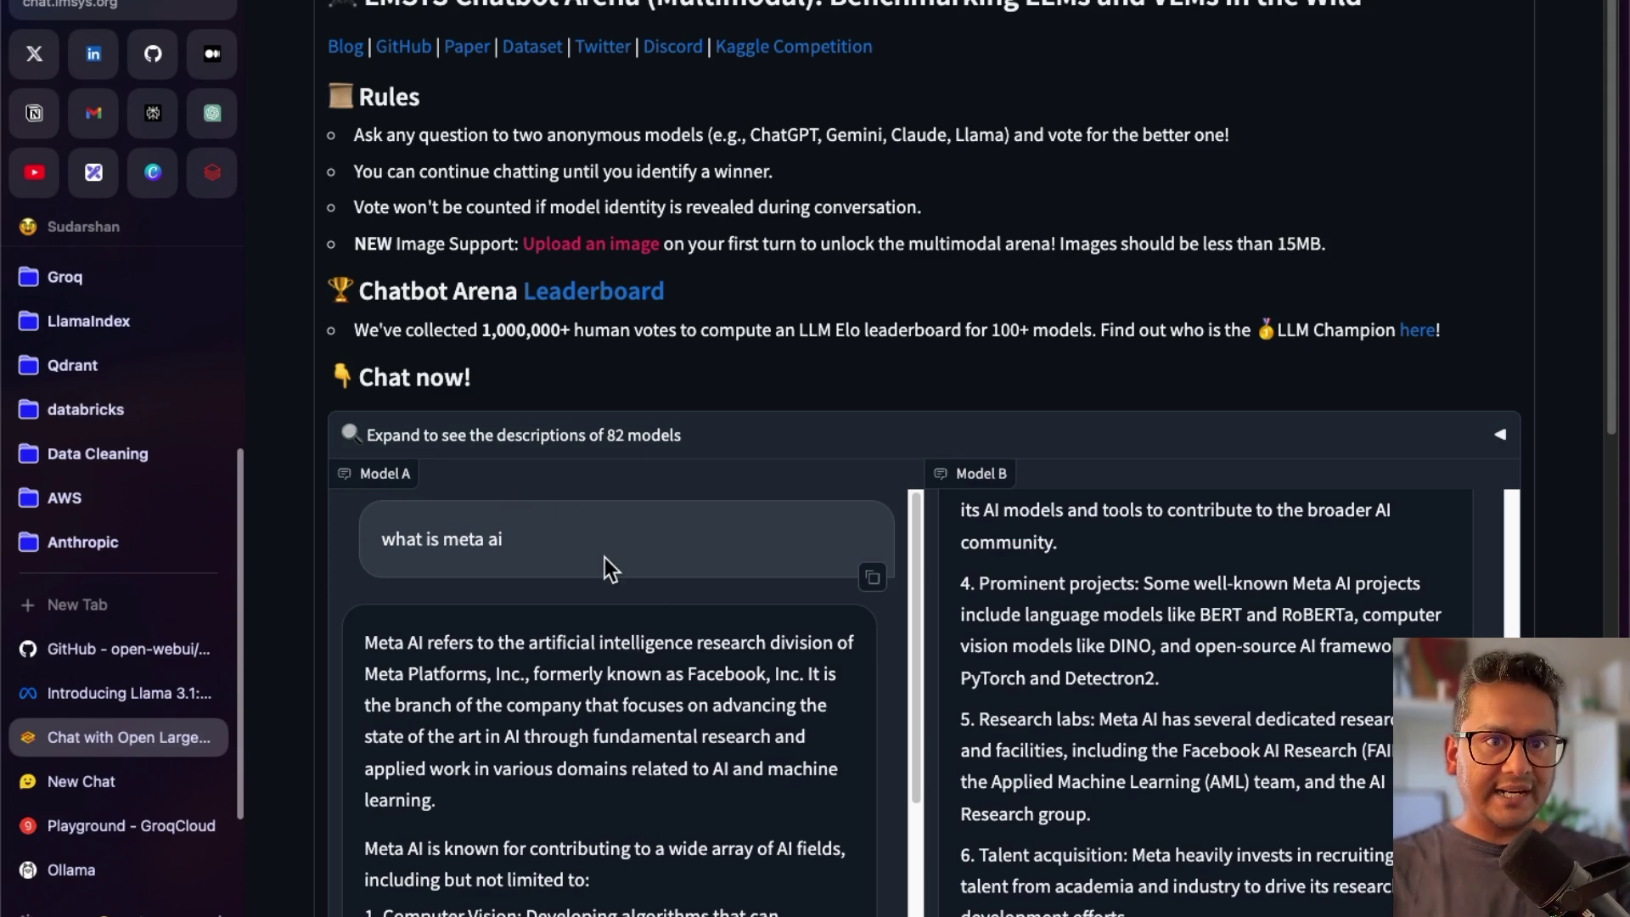
scroll(624, 569, up, 1)
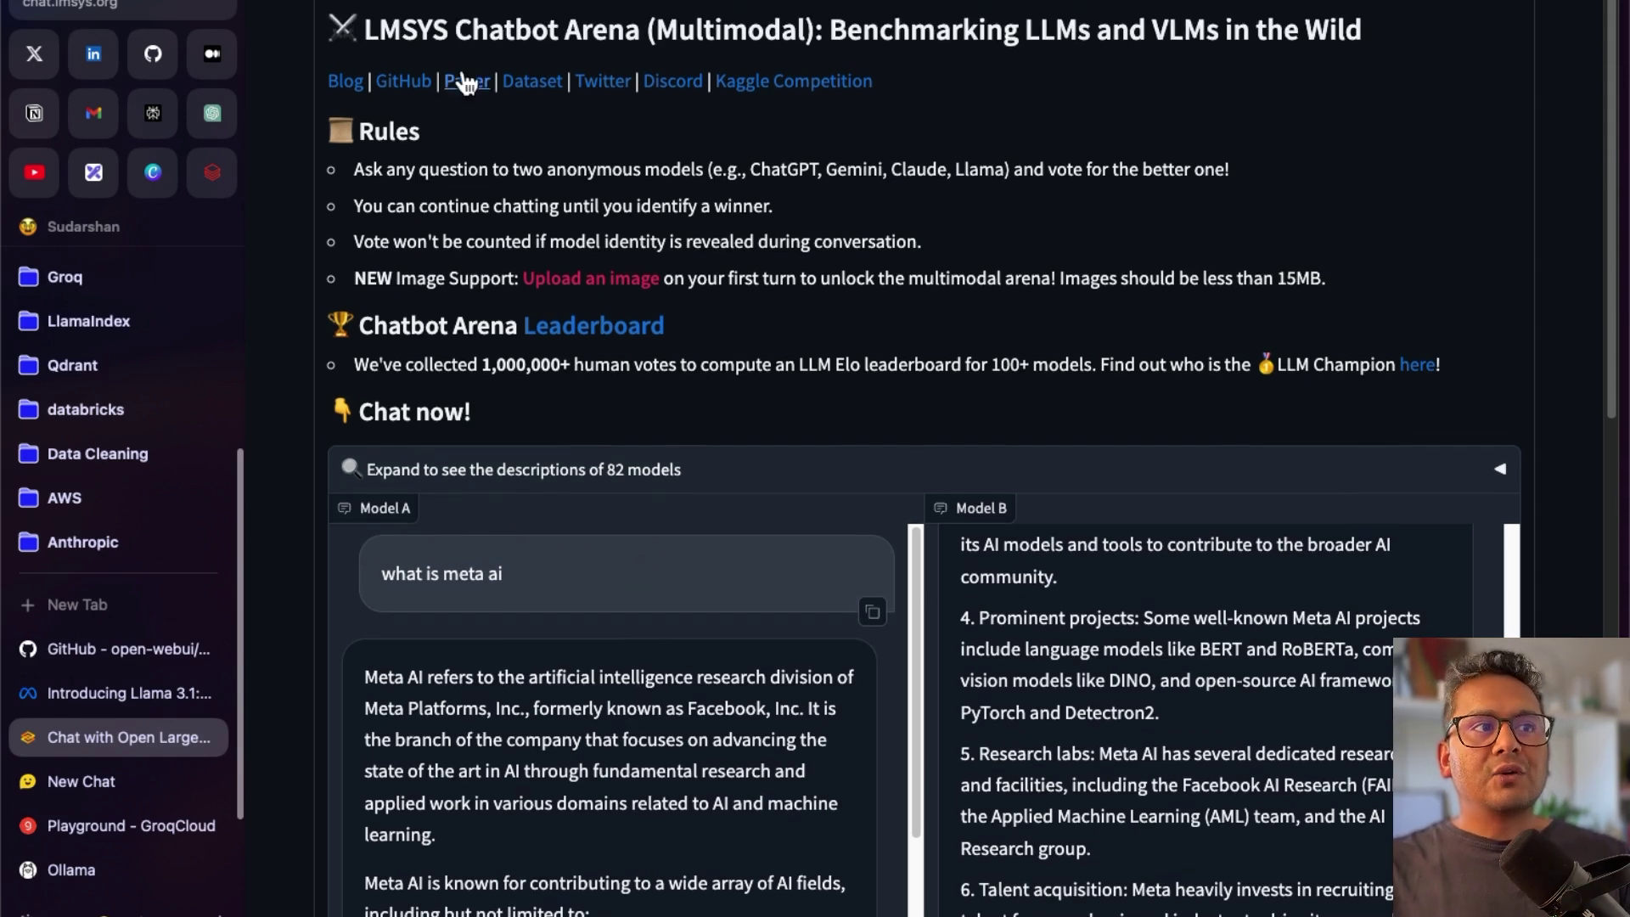
scroll(790, 13, up, 1)
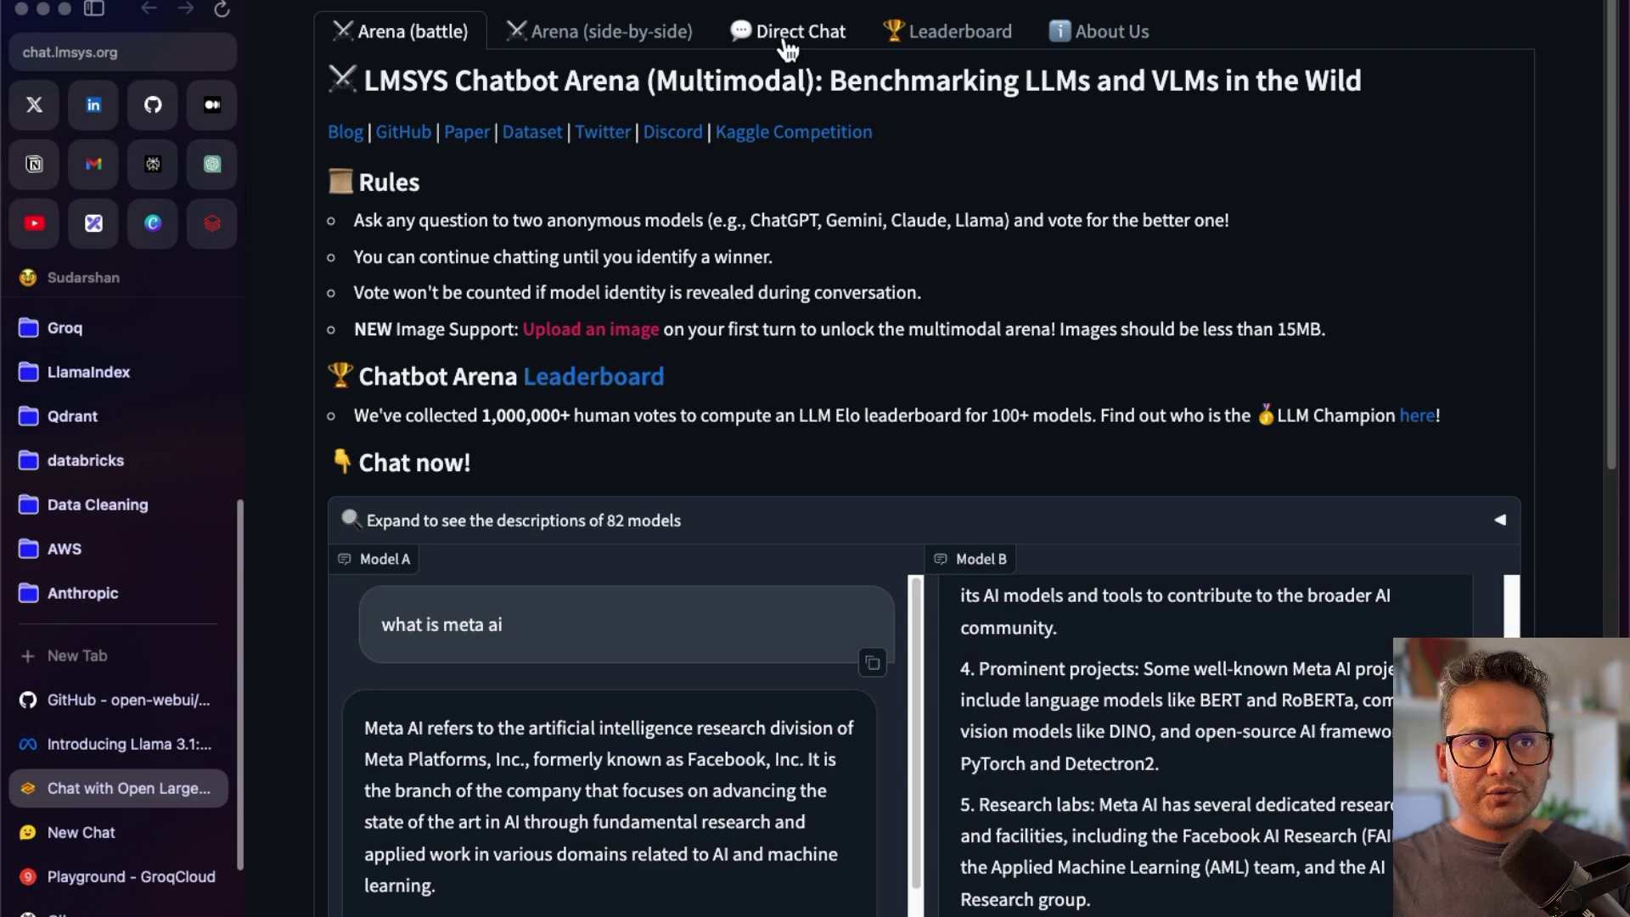
click(794, 38)
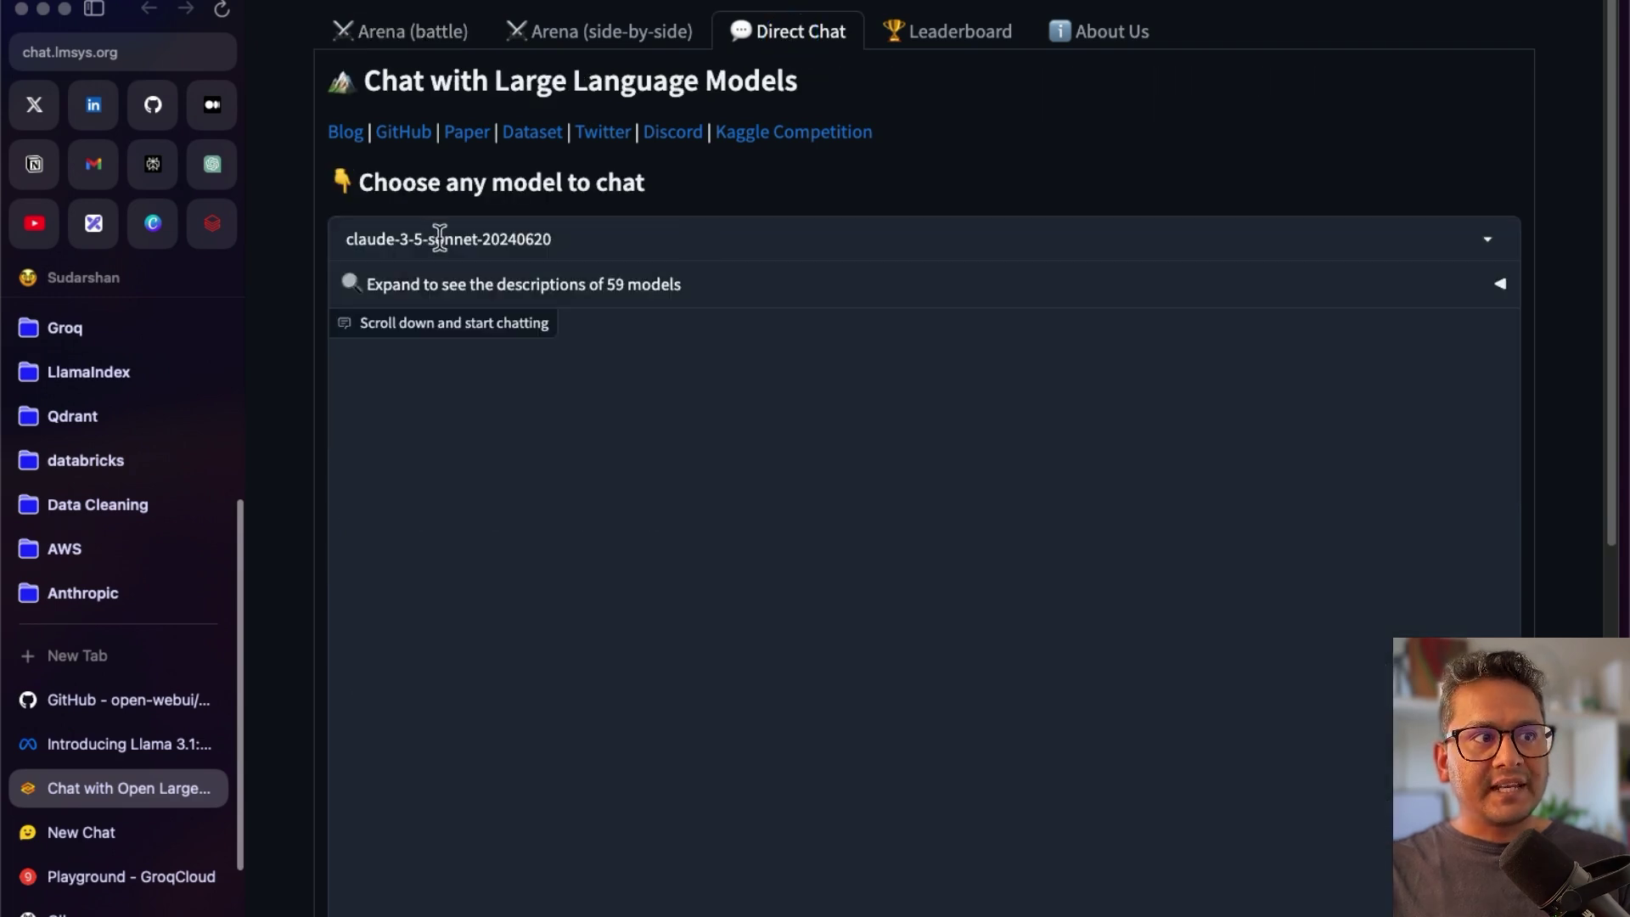
click(441, 240)
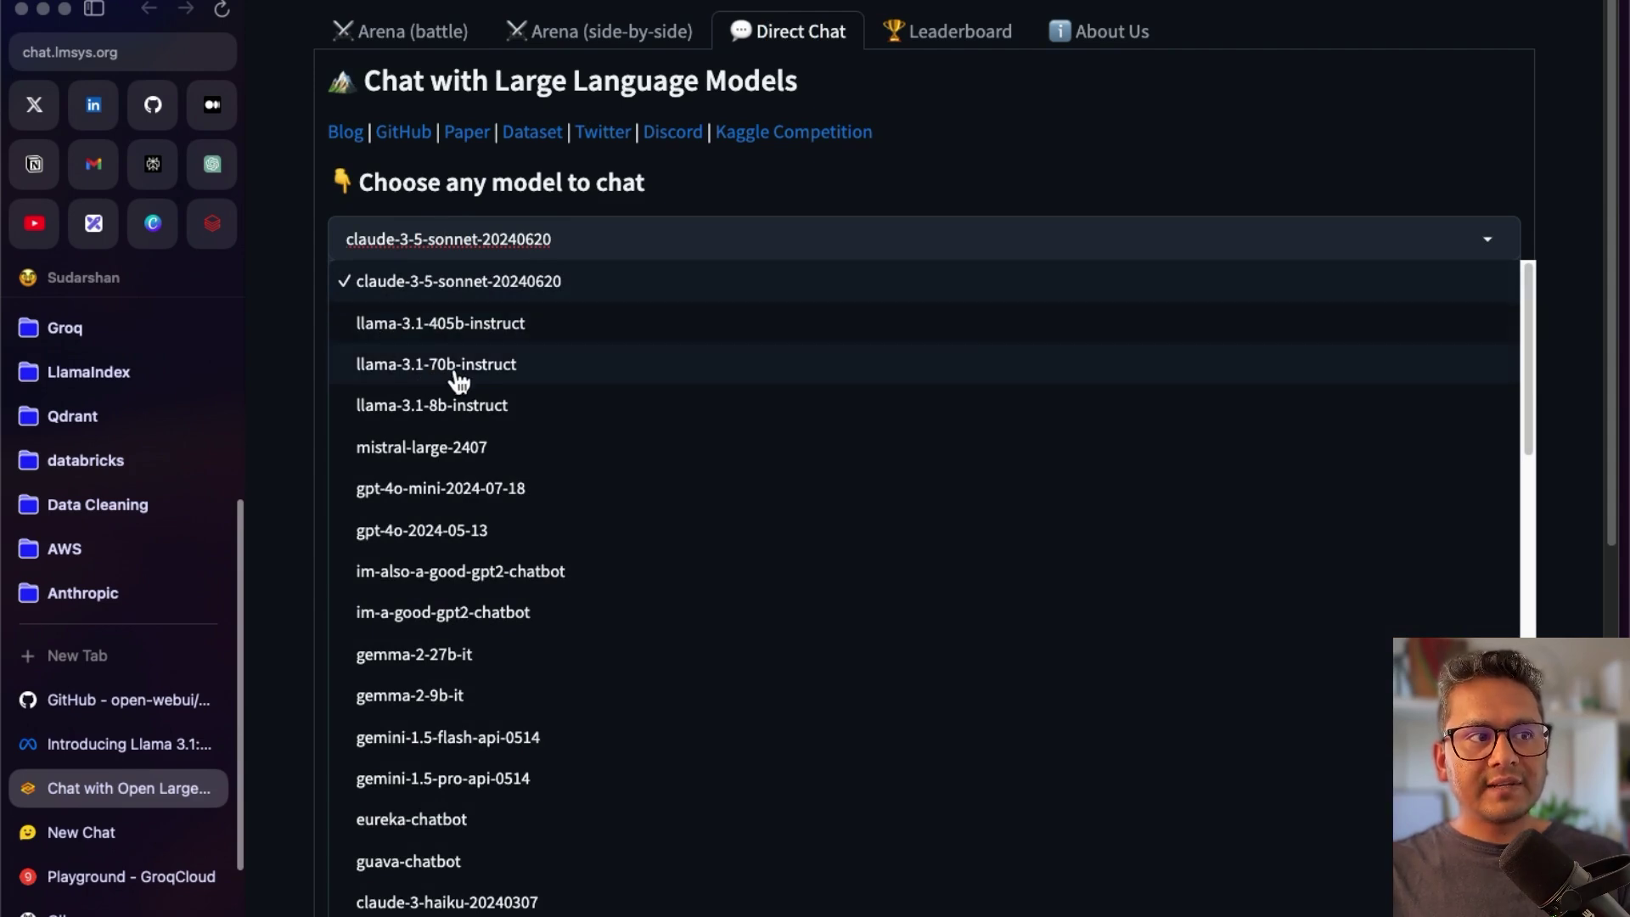
click(467, 325)
Ask the chosen llama-3.1-405b-instruct model in Direct Chat "what is meta ai"
scroll(812, 382, down, 10)
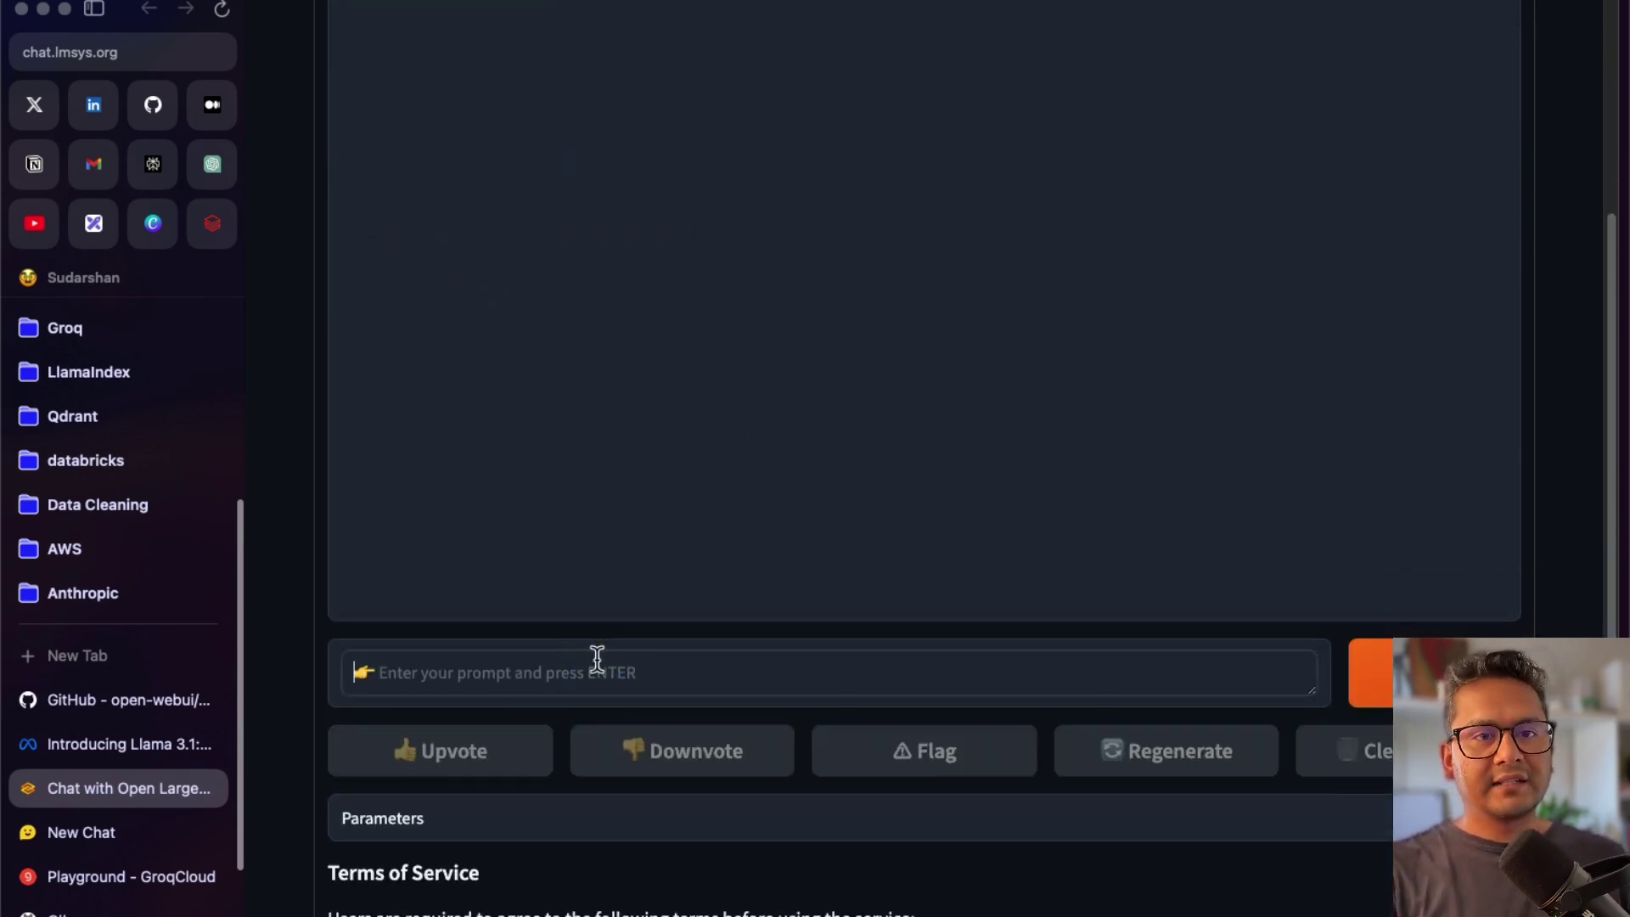
text(what is meta ai)
key(Return)
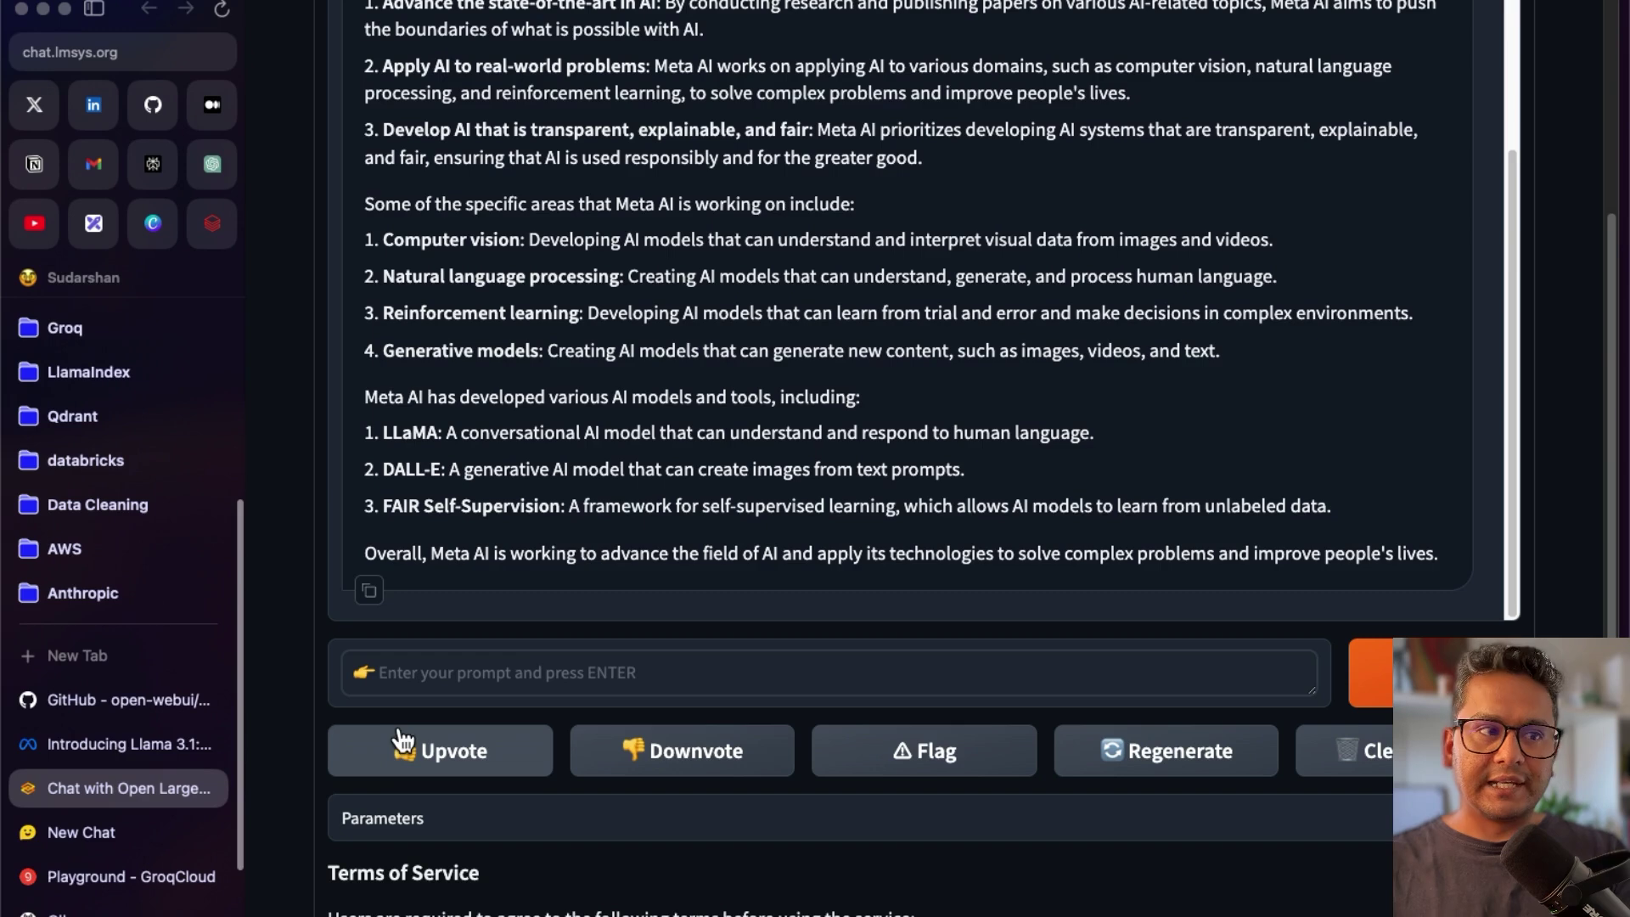
Visit the Ollama site, look for the Ollama playlist on the Data Science Basics YouTube channel, and return to the Ollama site
click(119, 910)
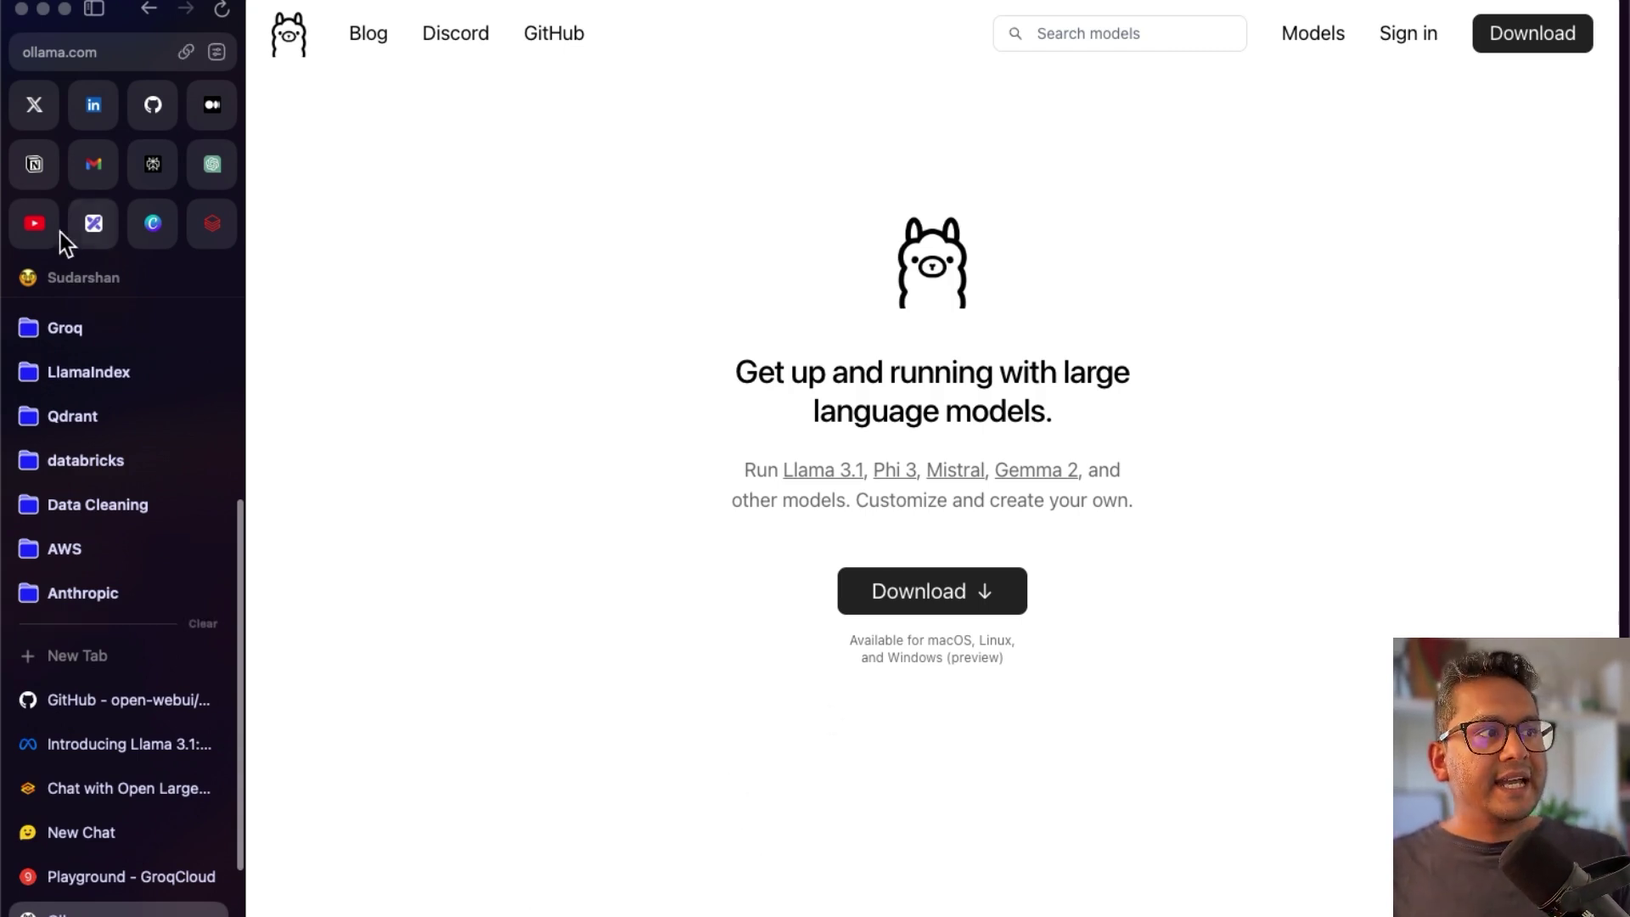
click(32, 224)
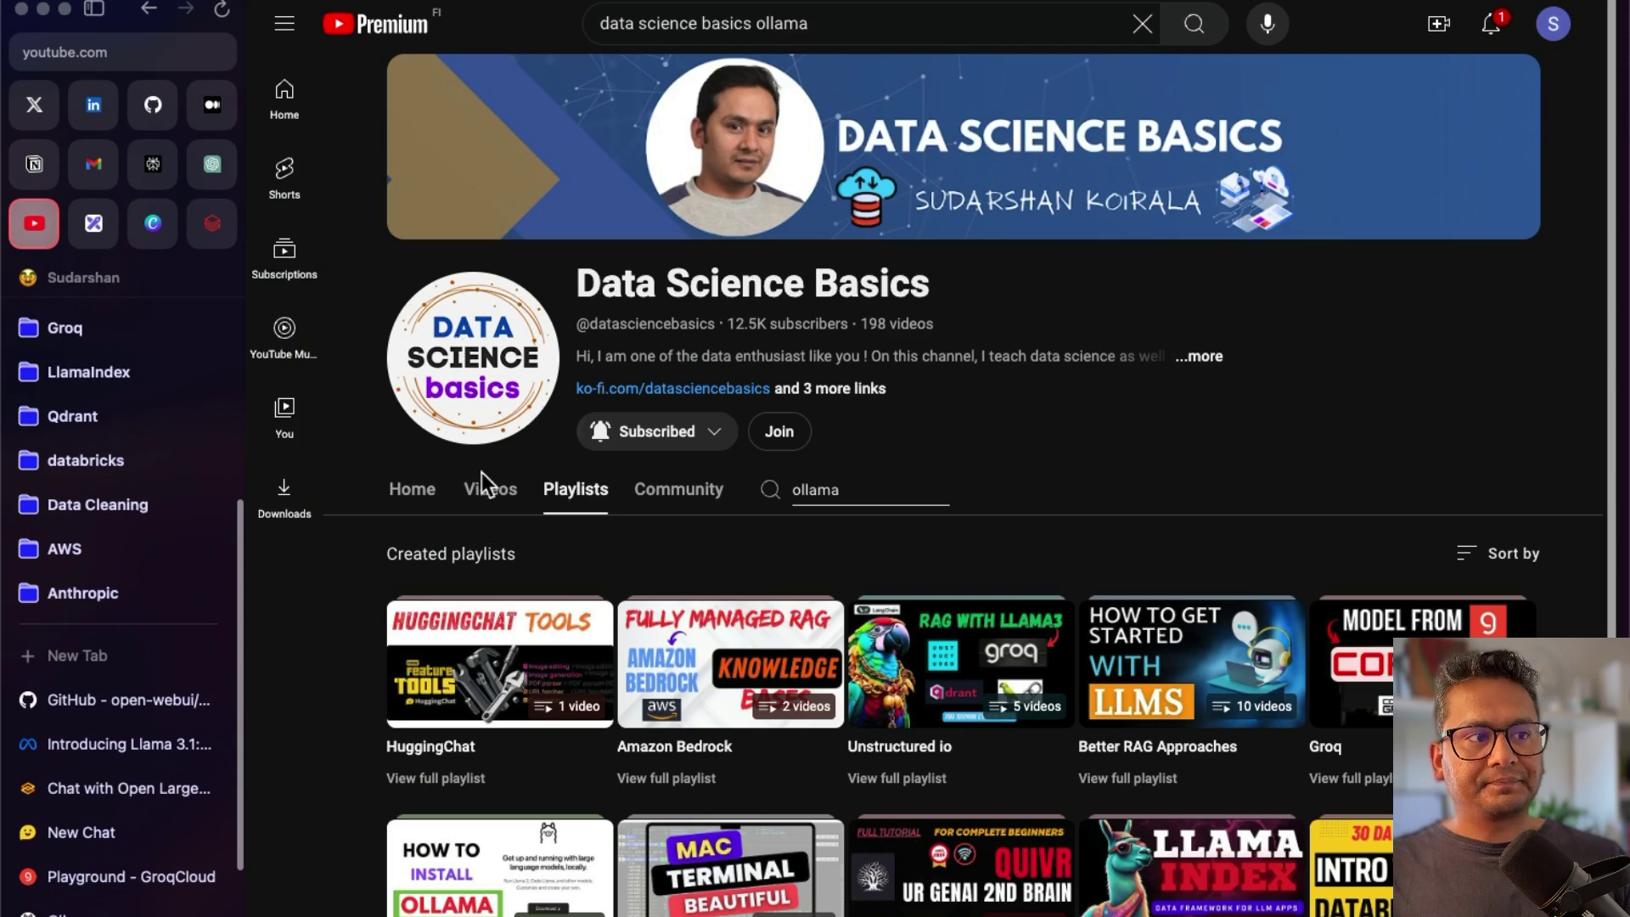
scroll(527, 716, down, 3)
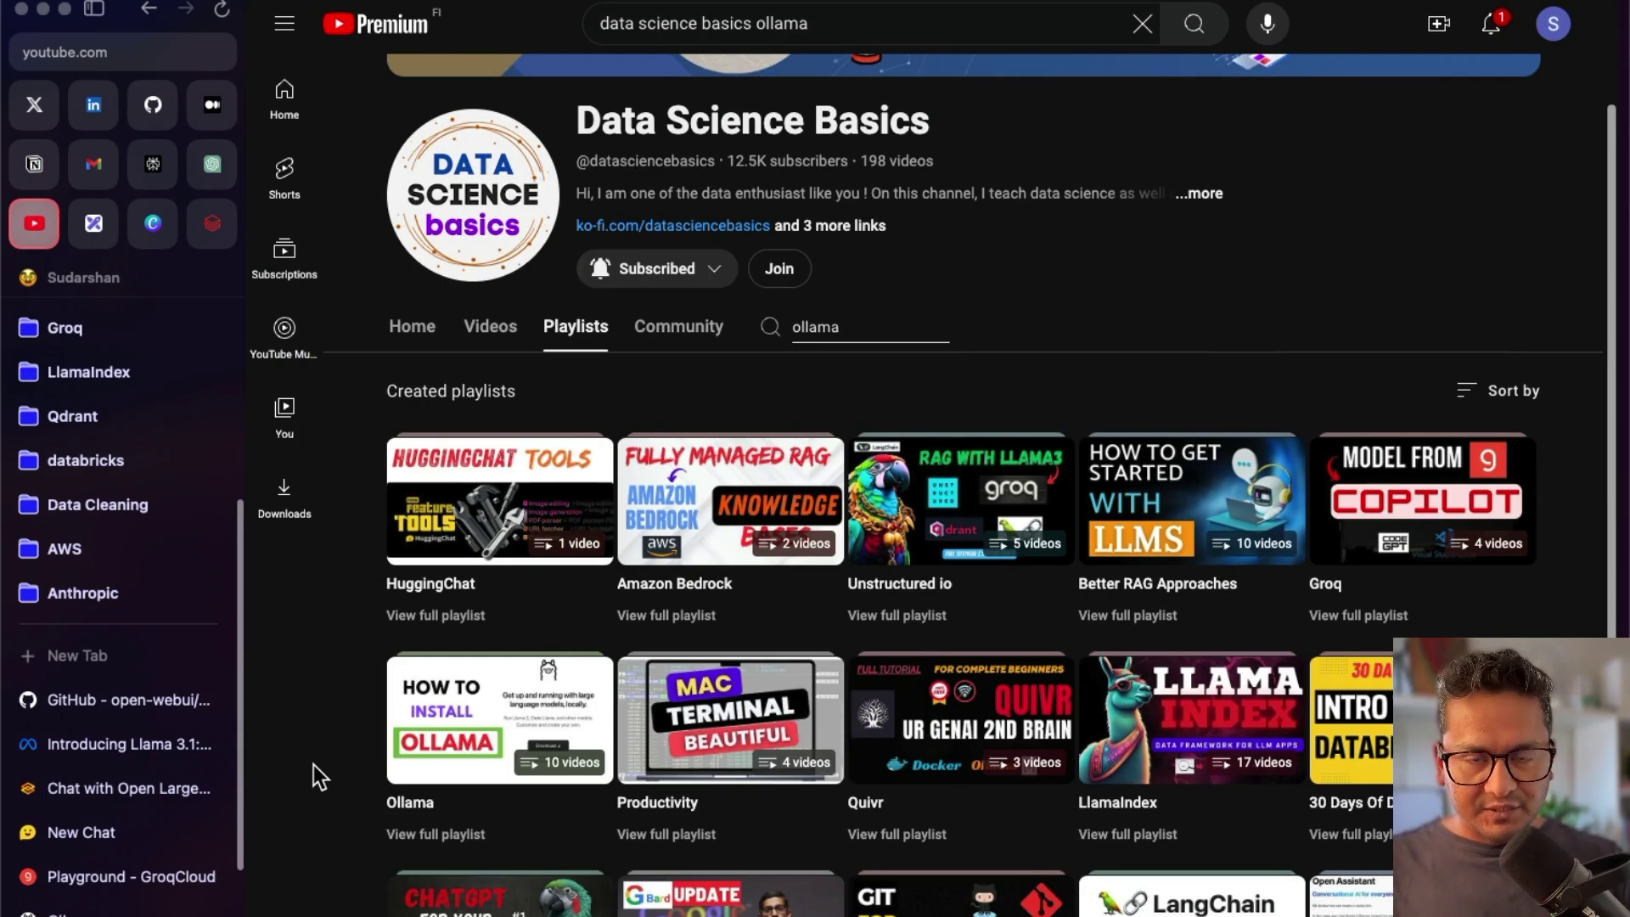
click(119, 910)
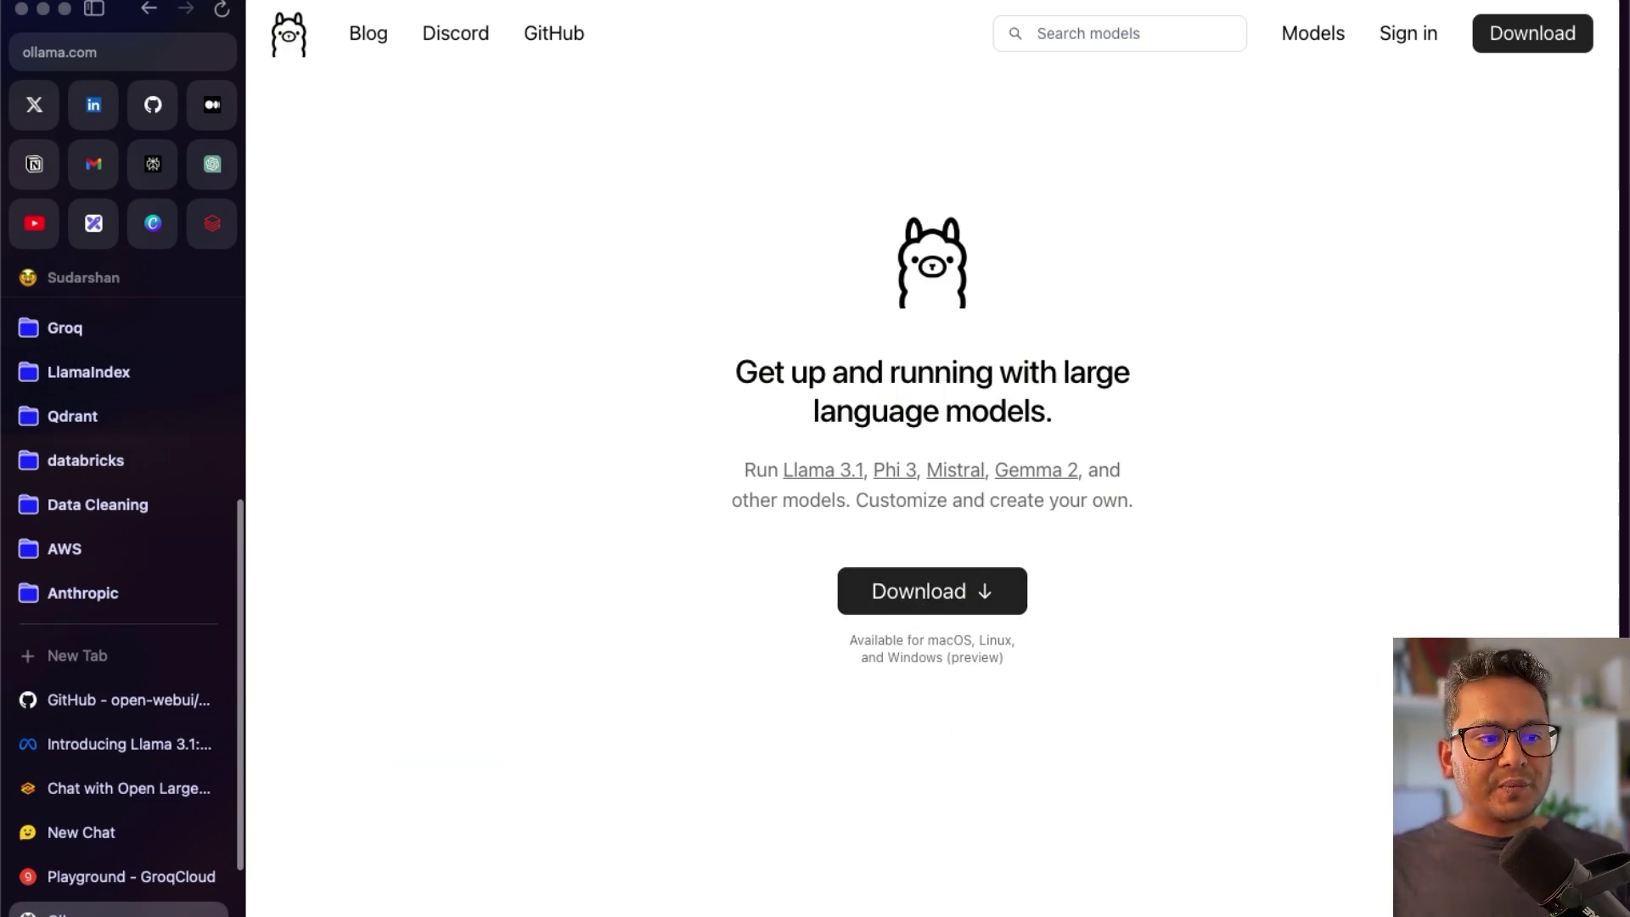
Look back through the earlier command history in the terminal and return to the Ollama website
key(super+Tab)
scroll(560, 393, up, 5)
click(891, 800)
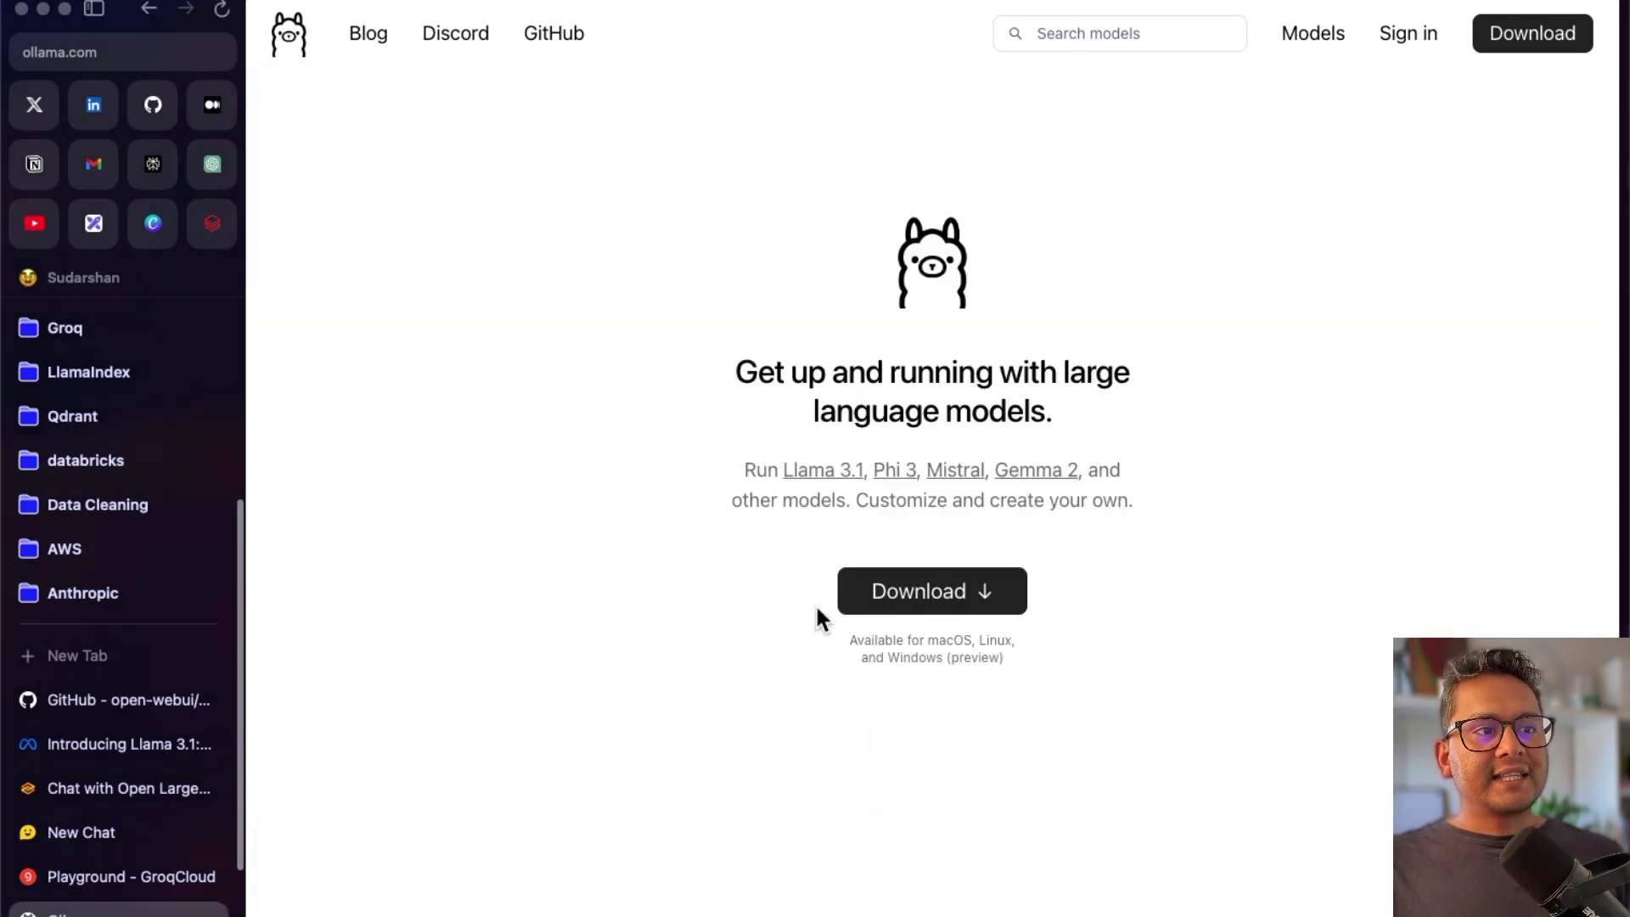
Open the Llama 3.1 model page on Ollama and examine its size variants, readme and benchmark tables
click(816, 475)
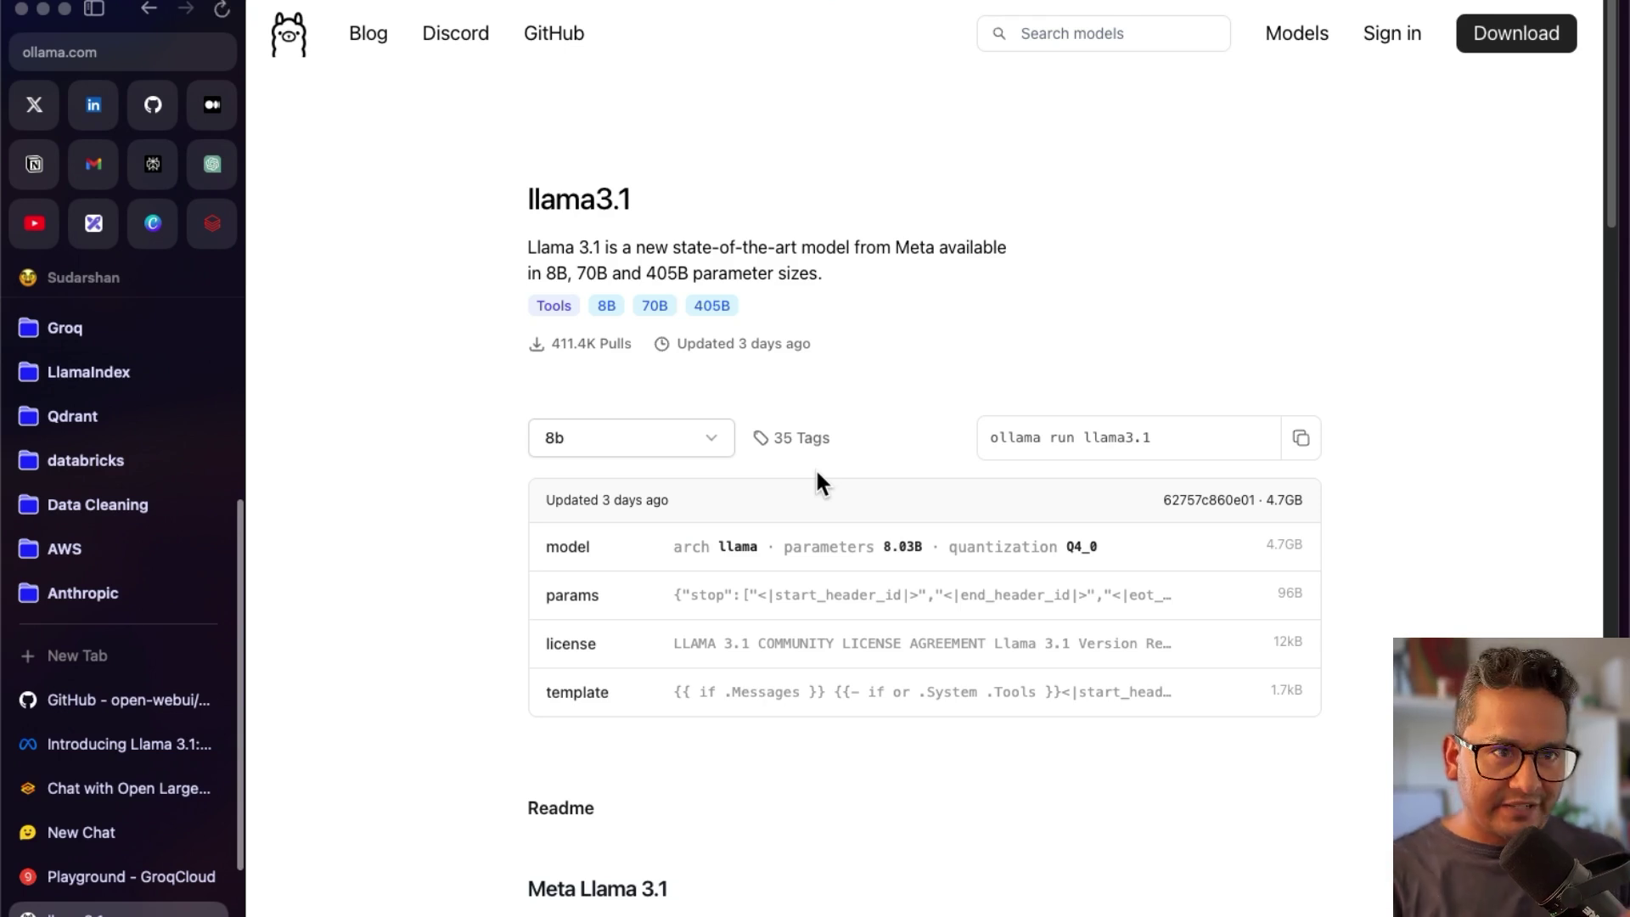
click(590, 440)
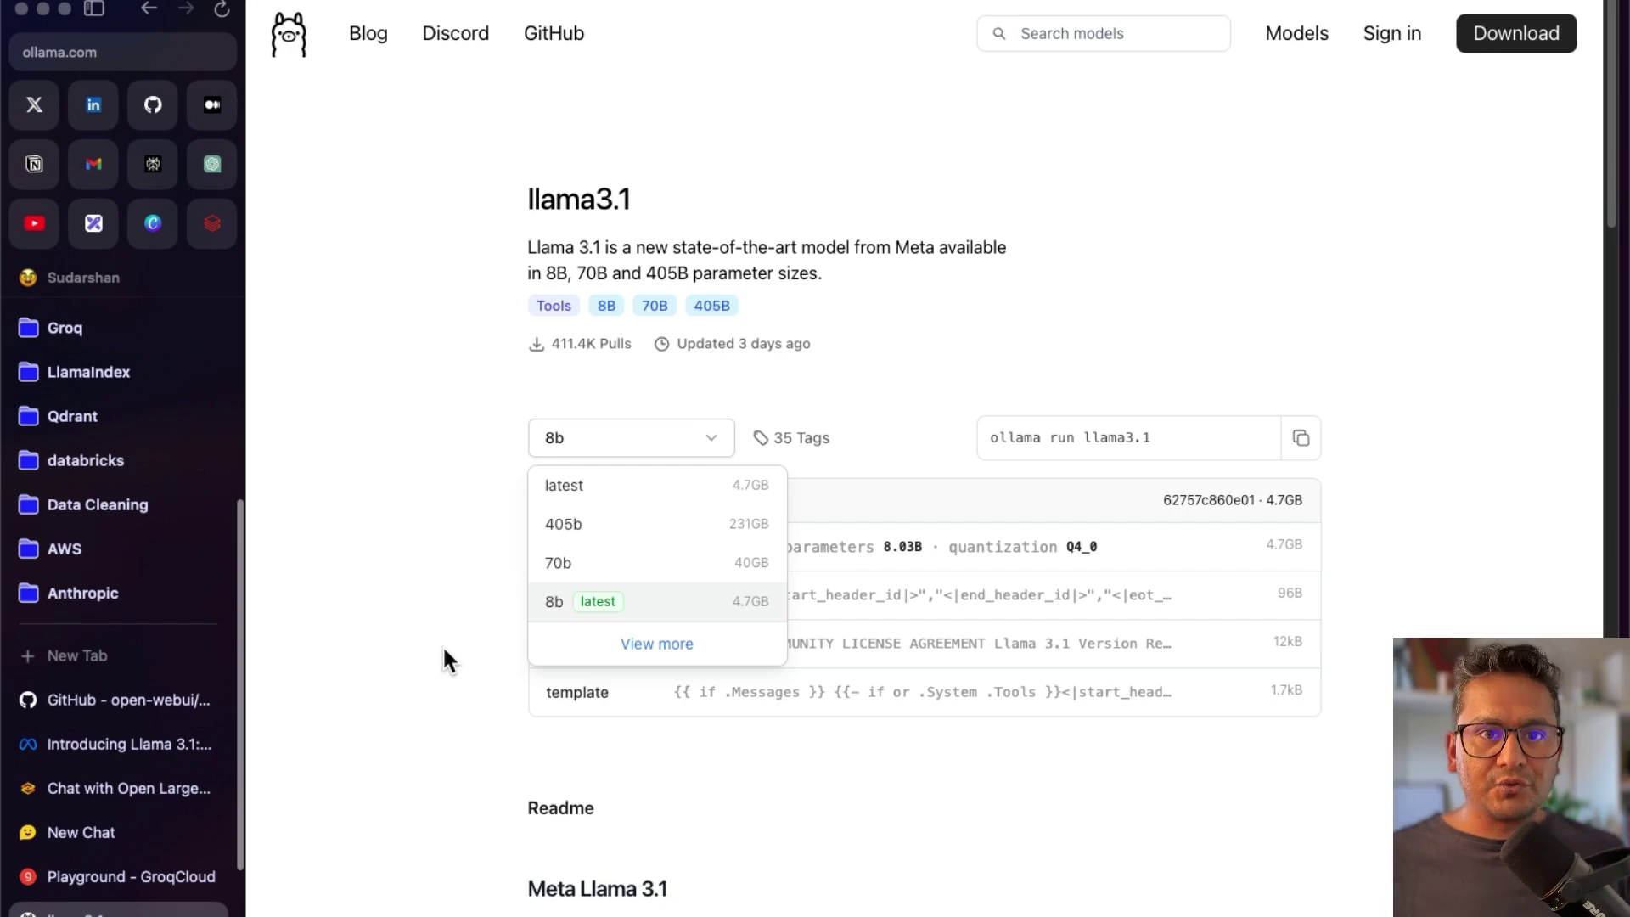
click(476, 654)
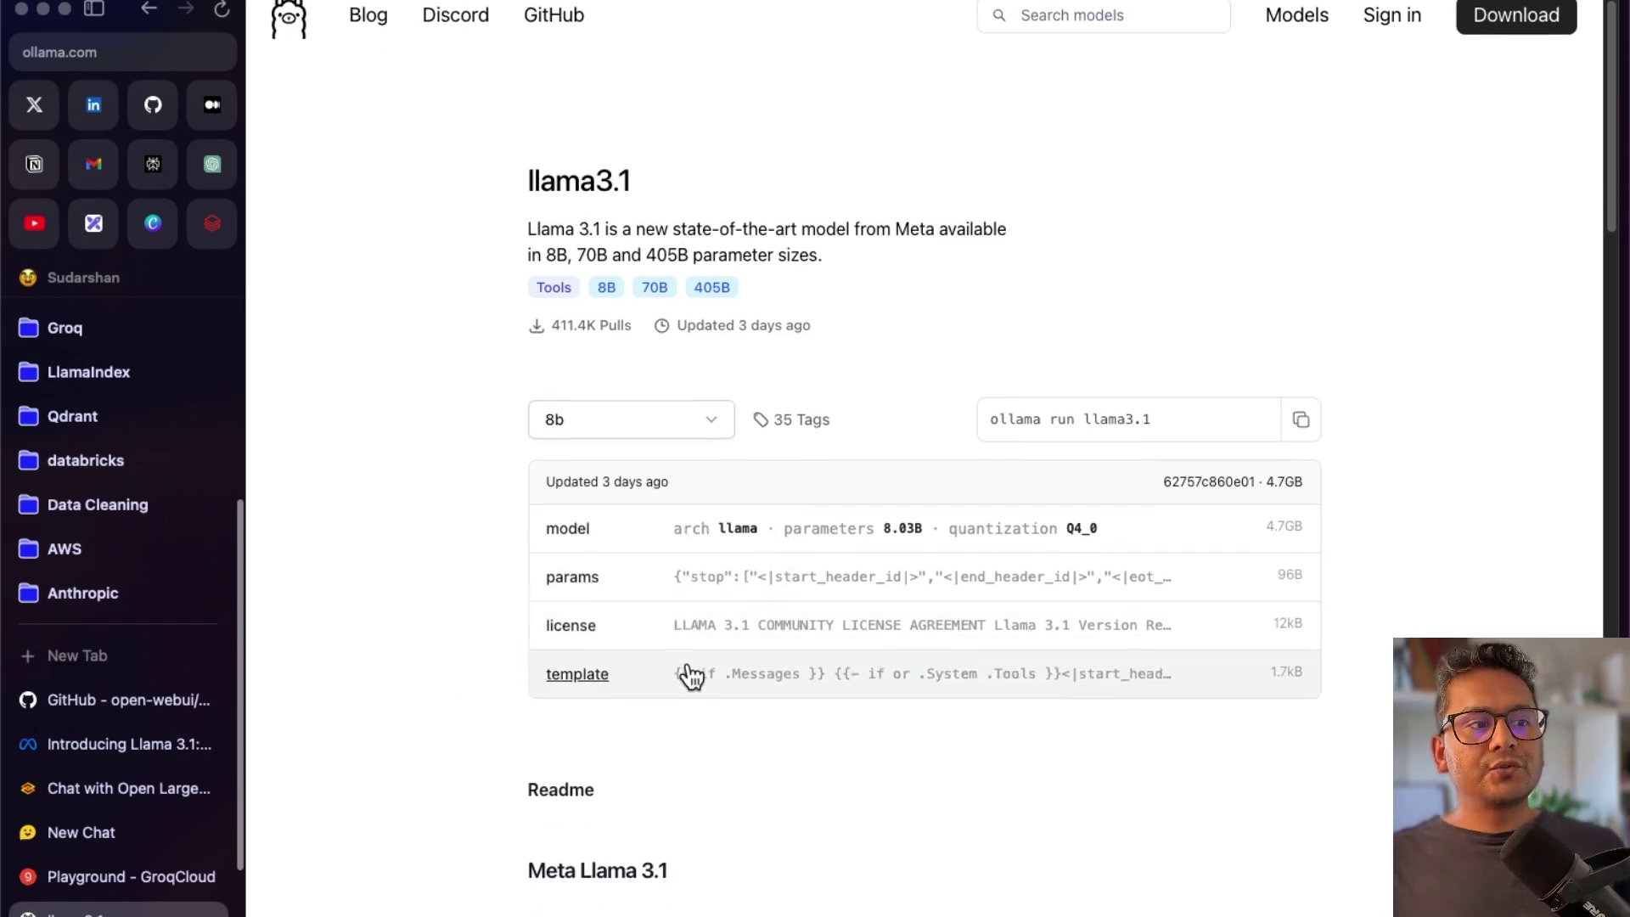
scroll(685, 675, down, 3)
scroll(692, 677, down, 15)
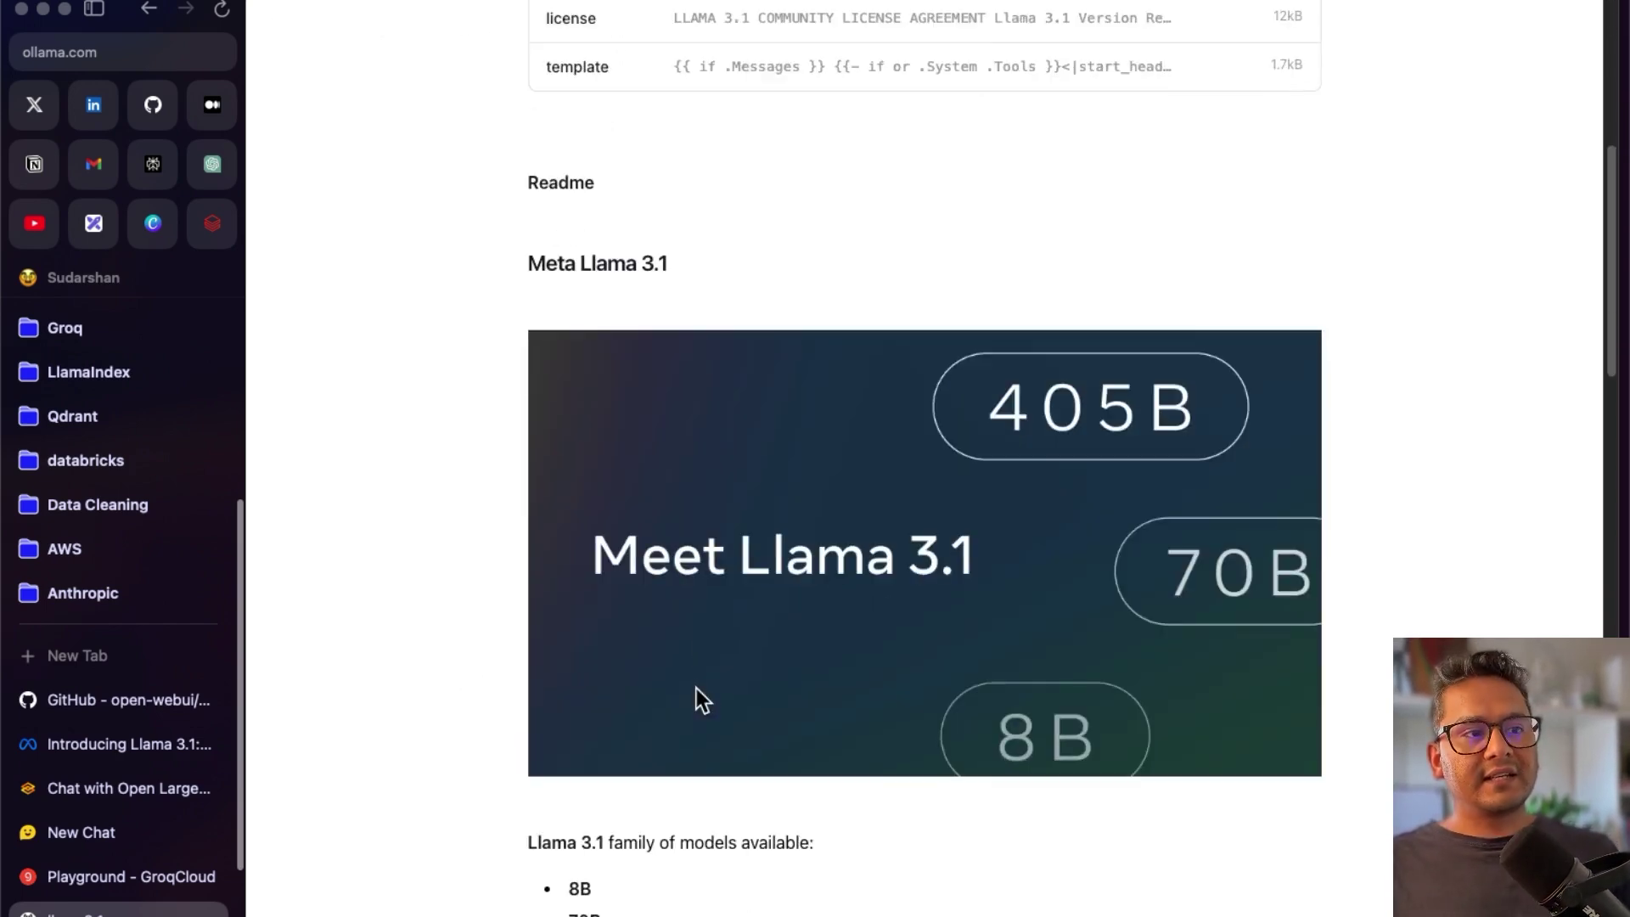
scroll(739, 510, down, 10)
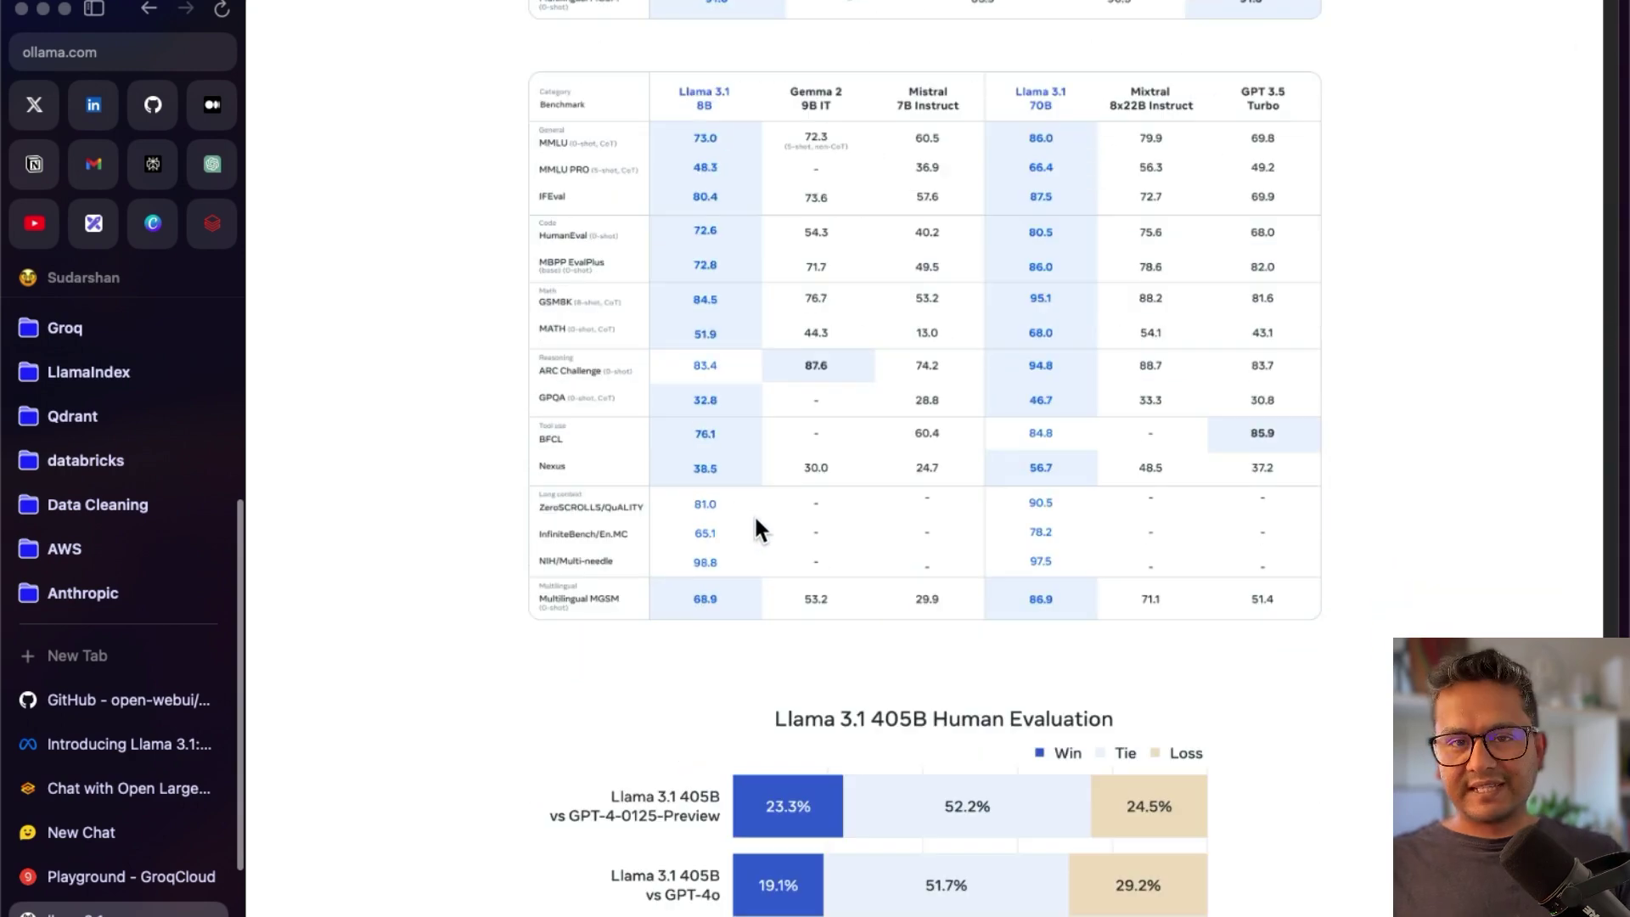
scroll(753, 526, up, 15)
scroll(762, 514, up, 10)
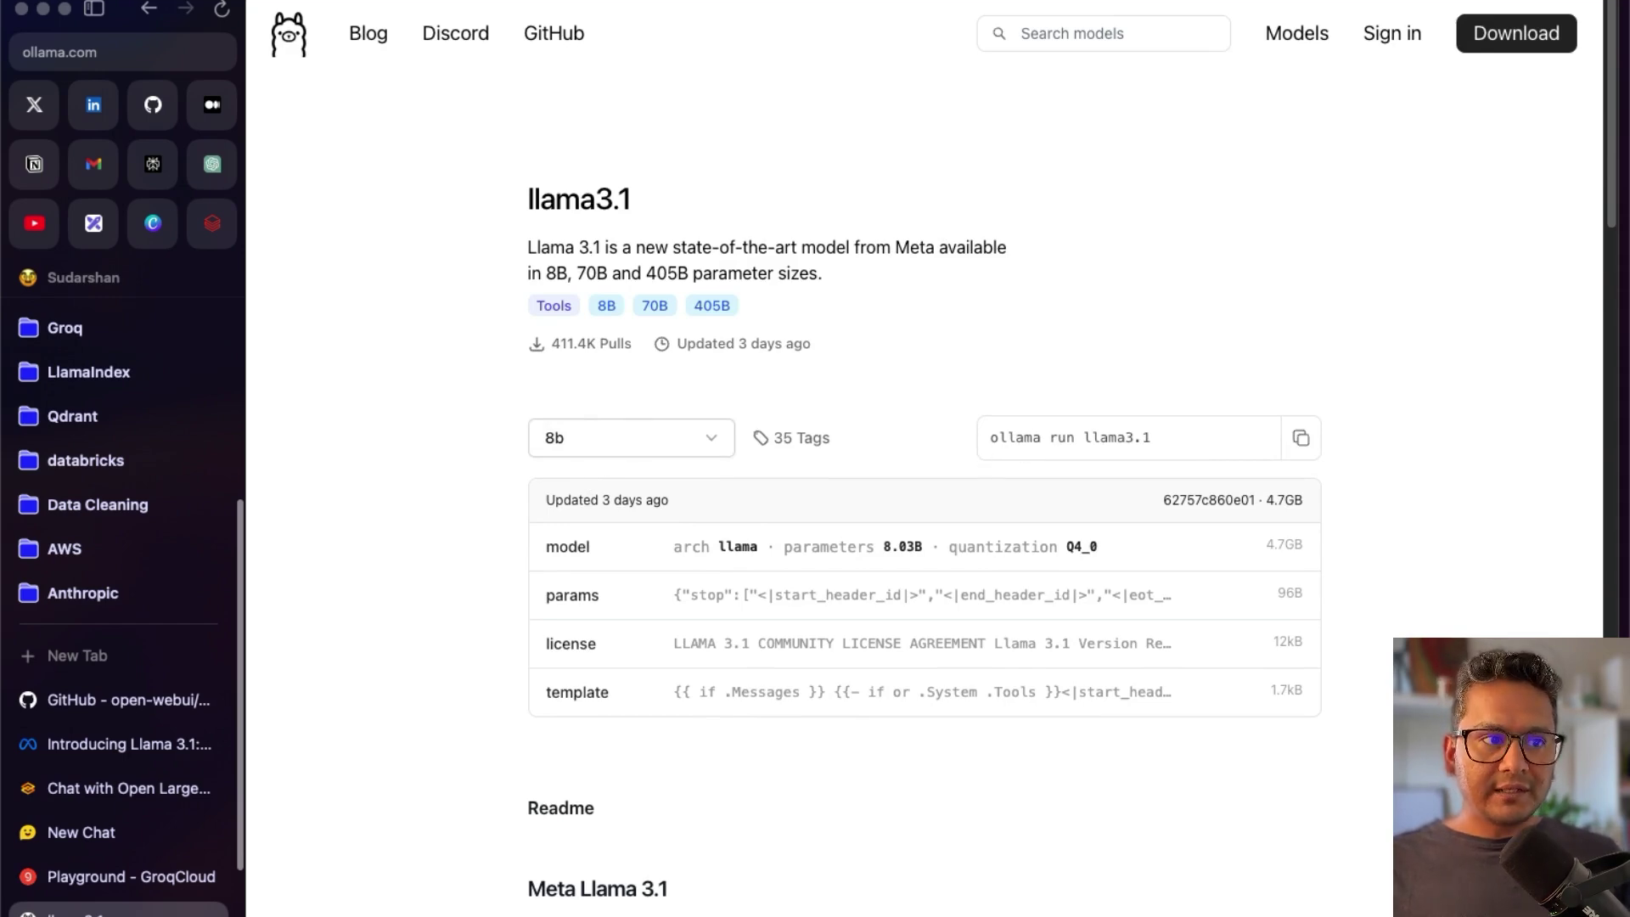
Switch to the terminal, review the earlier Ollama model list and download output, and execute "ollama run llama3.1:8b"
key(super+Tab)
scroll(440, 312, up, 3)
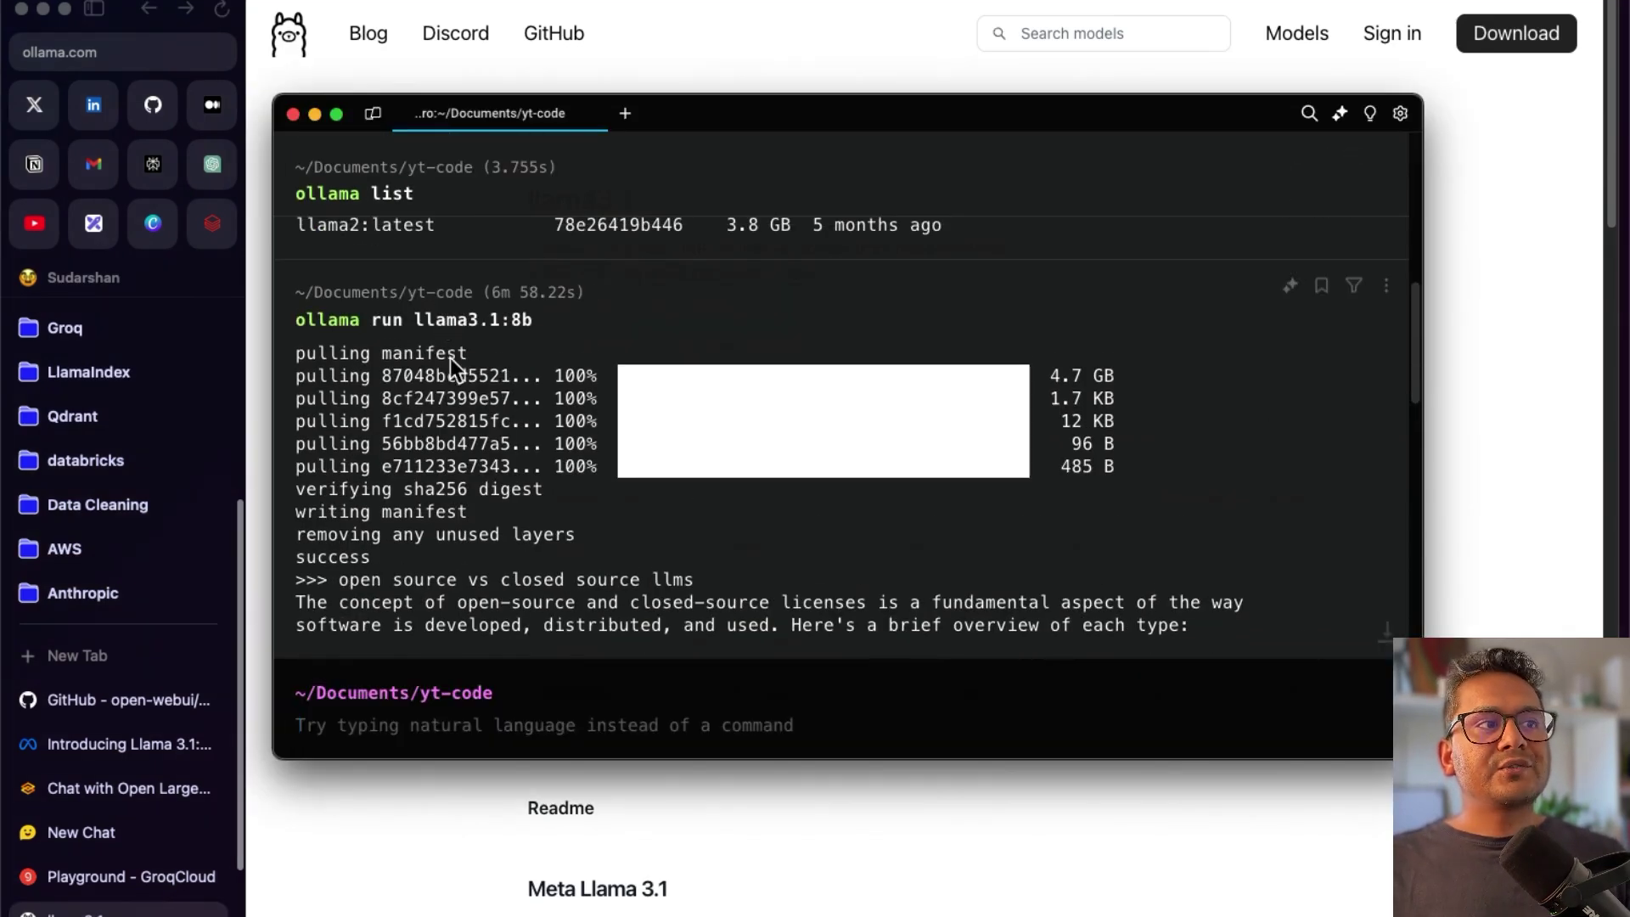
scroll(451, 373, up, 5)
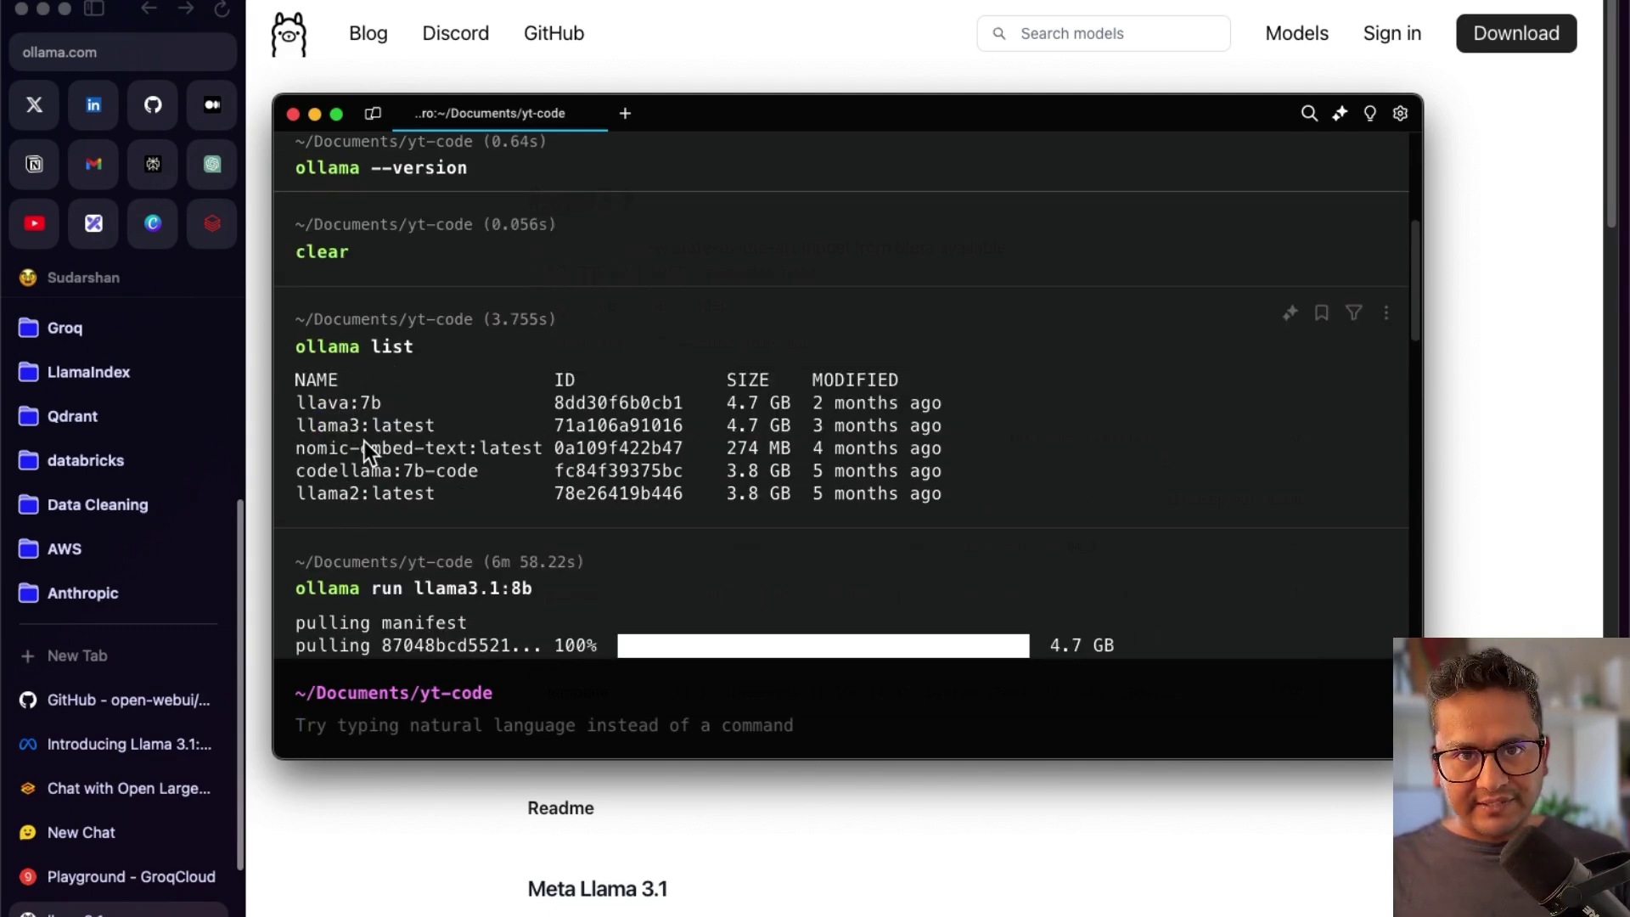
scroll(374, 471, down, 3)
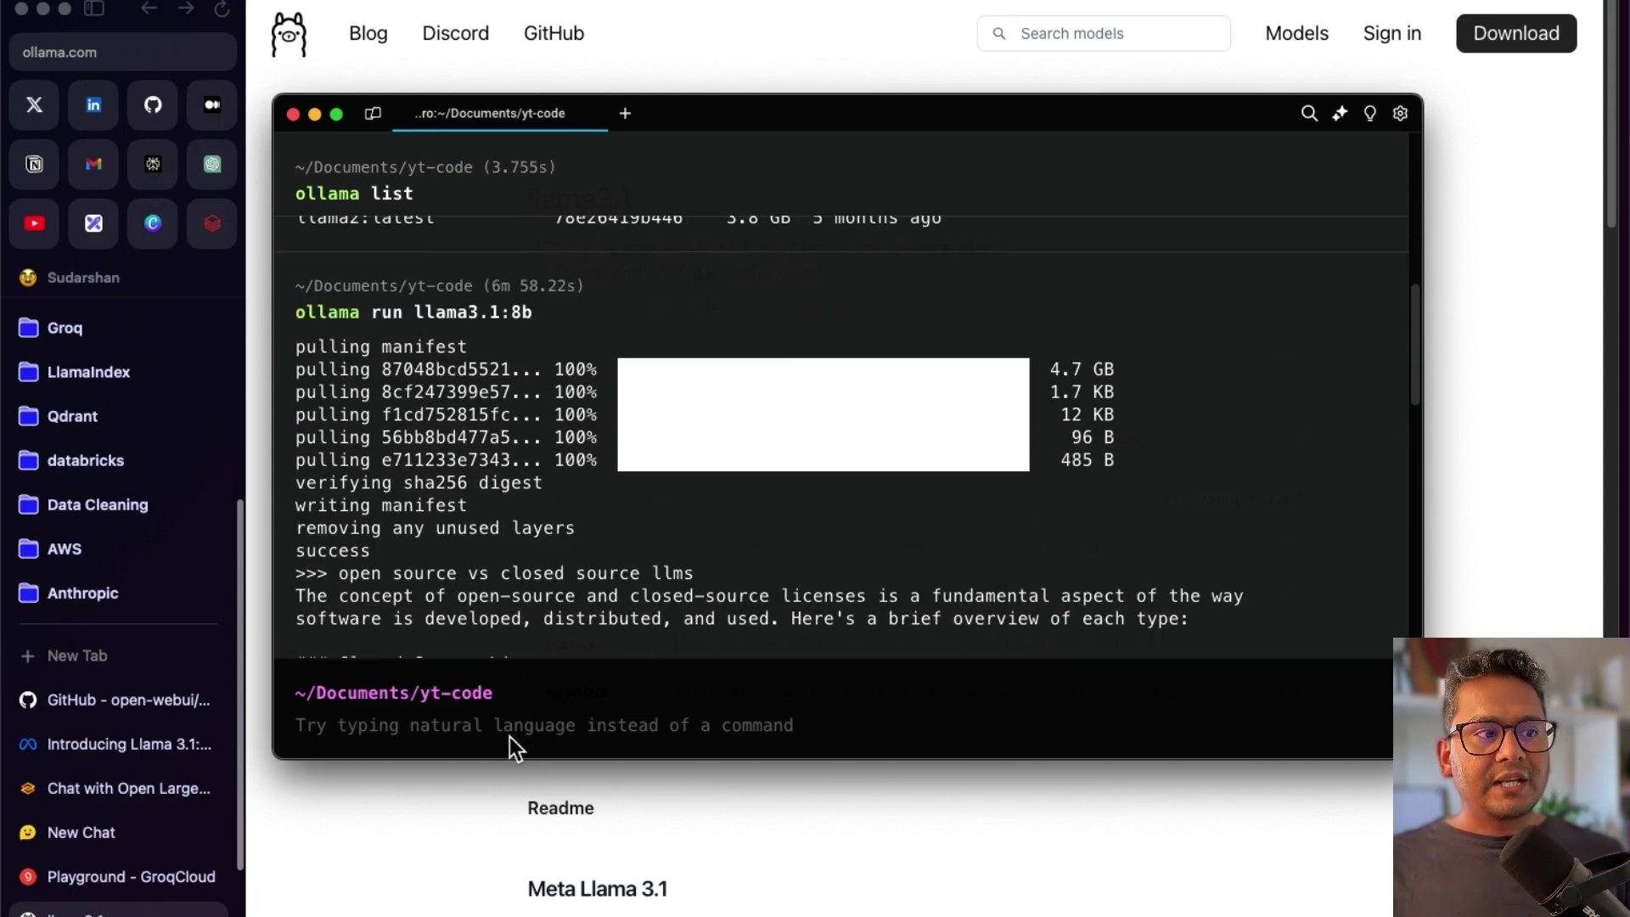
text(ollama run)
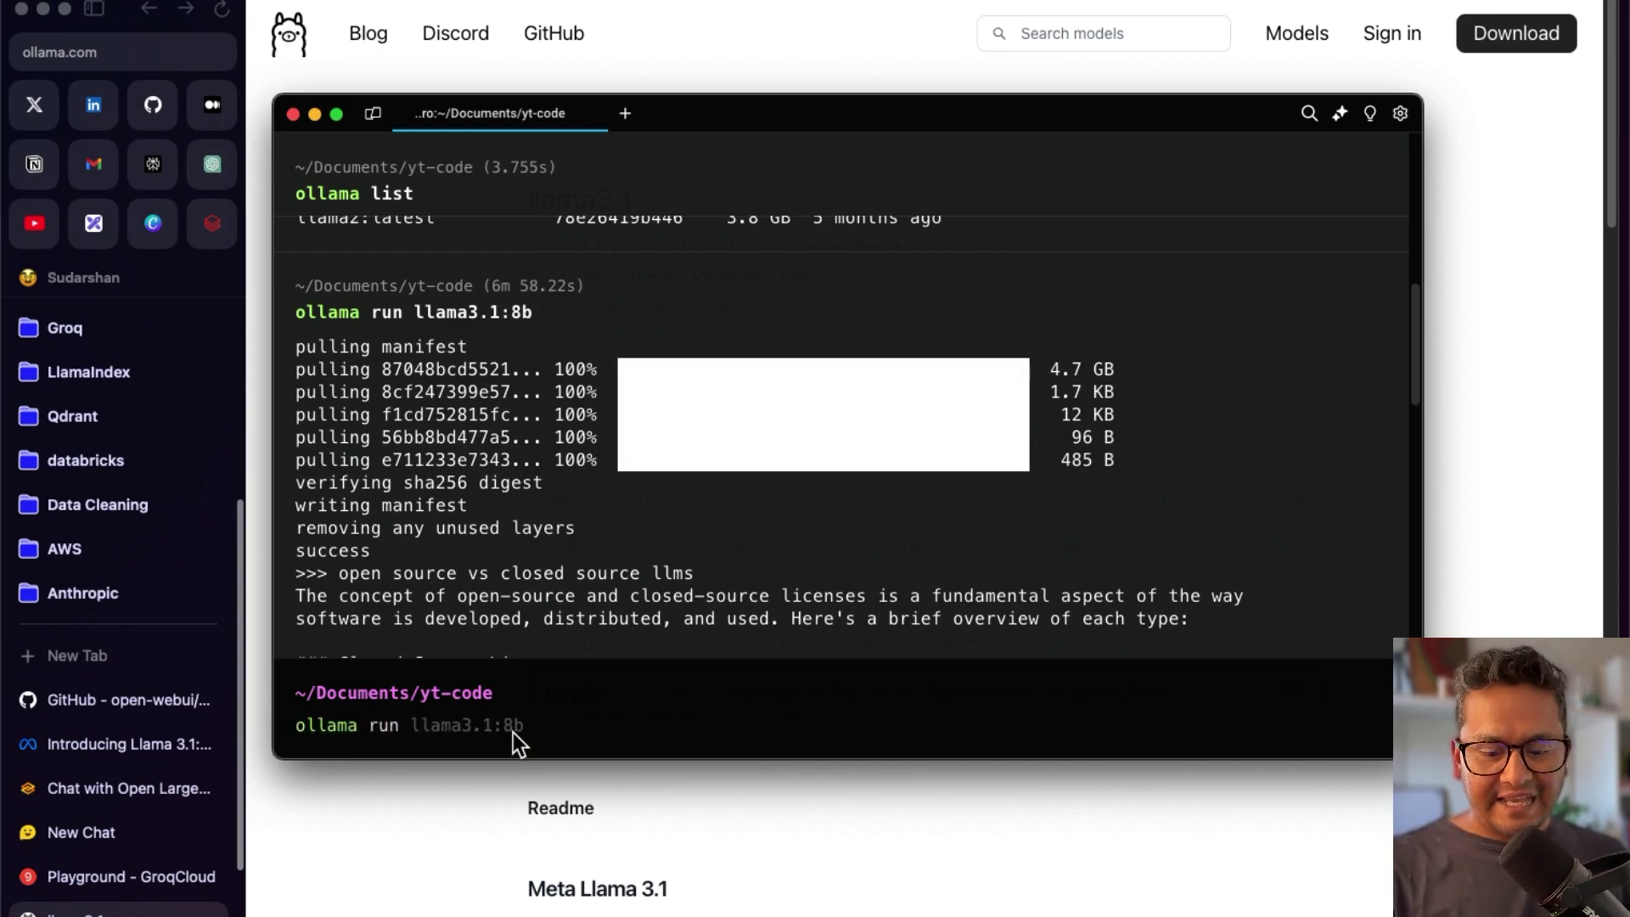
key(Right)
key(Return)
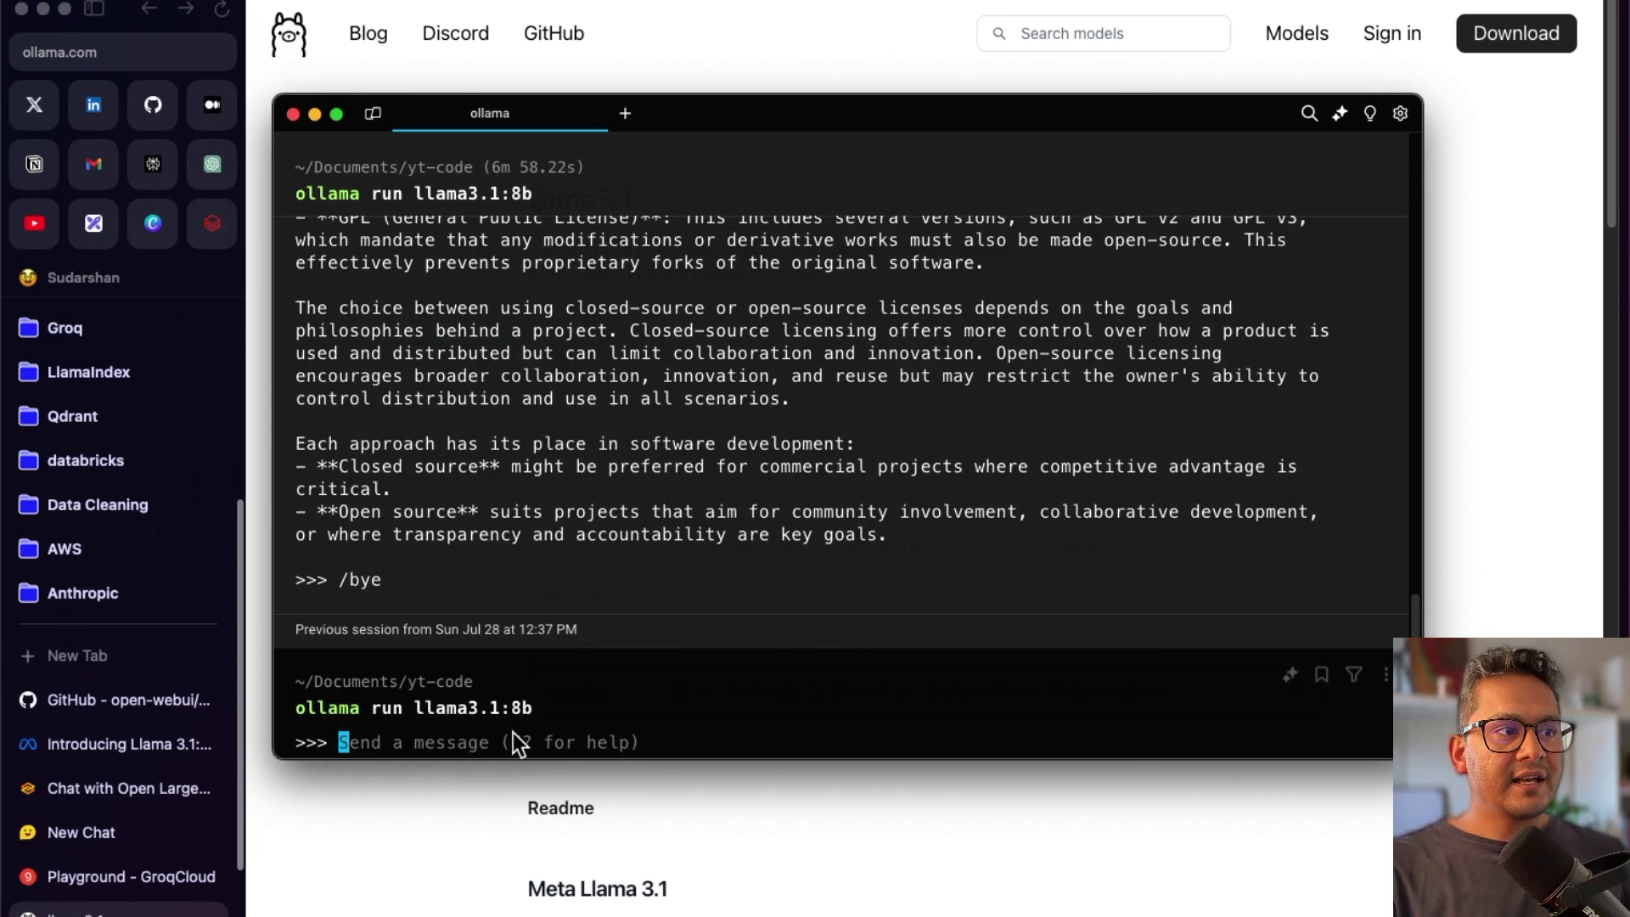
Ask the local llama3.1:8b model in the terminal "what is meta ai"
text(what is me)
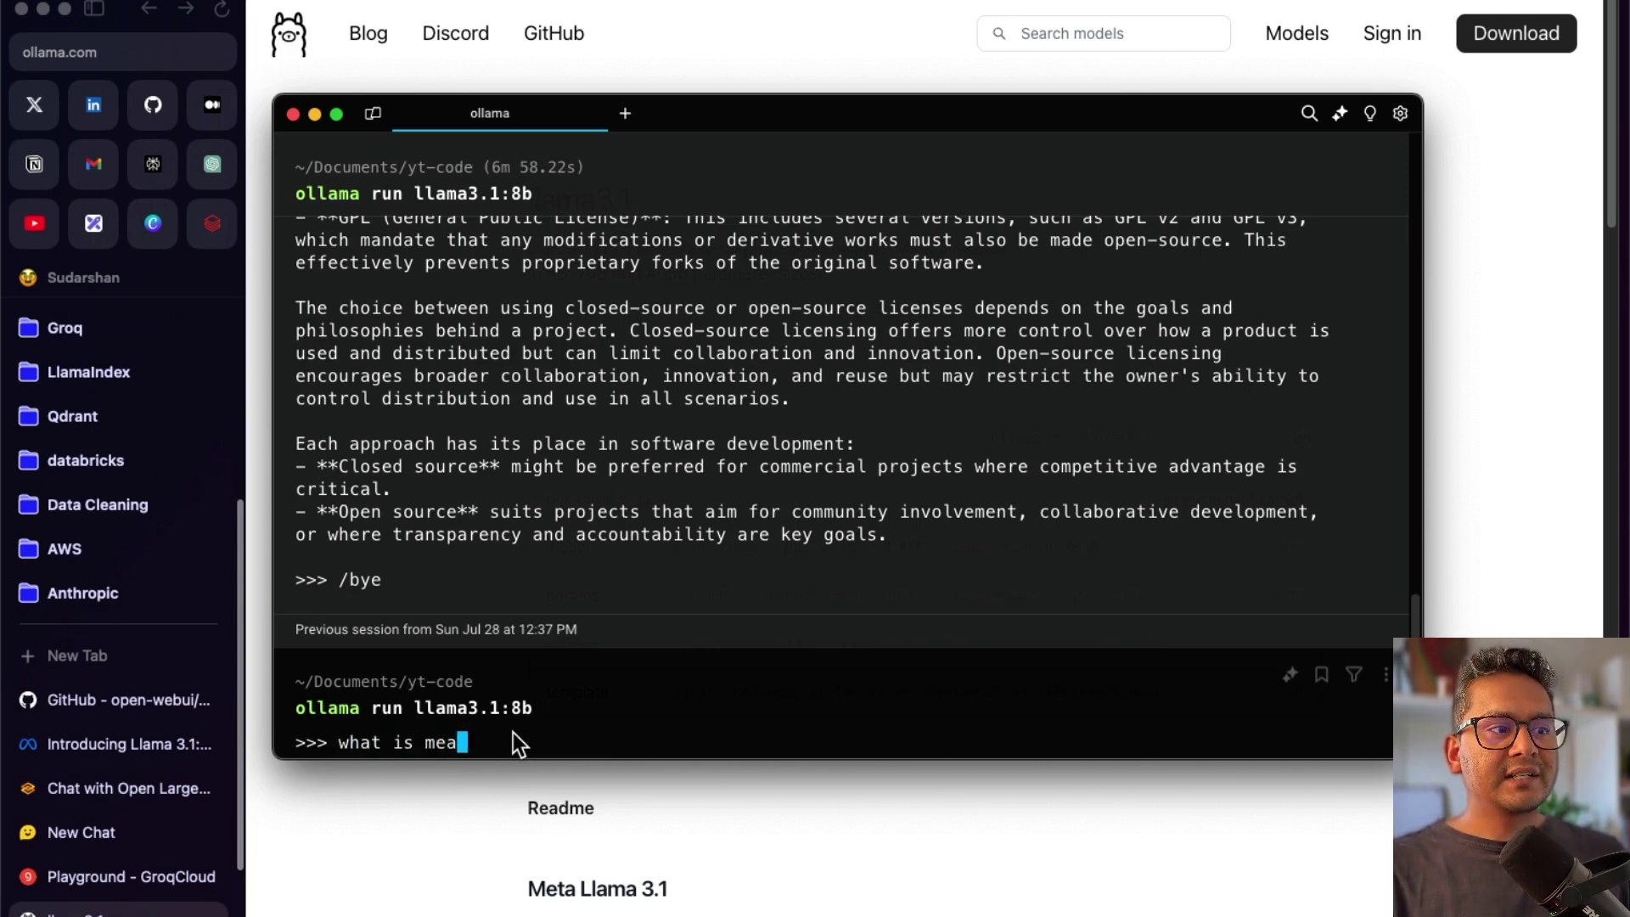
text(ta ai)
key(Return)
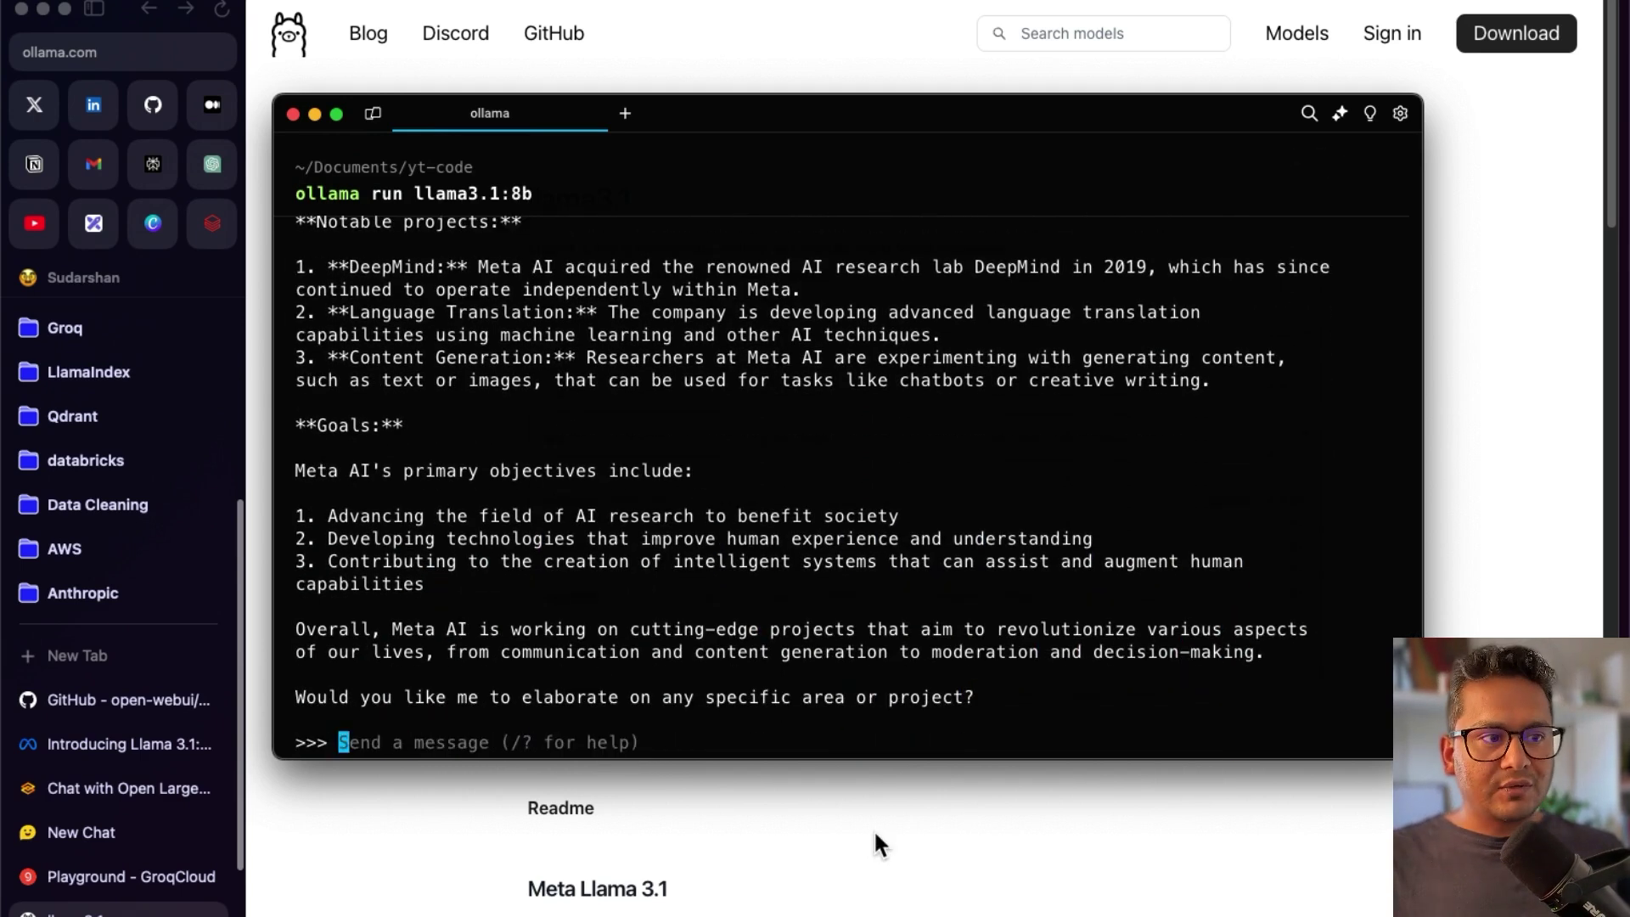
Show the available llama3.1 size variants on the Ollama model page, and return to the terminal
click(874, 828)
click(656, 443)
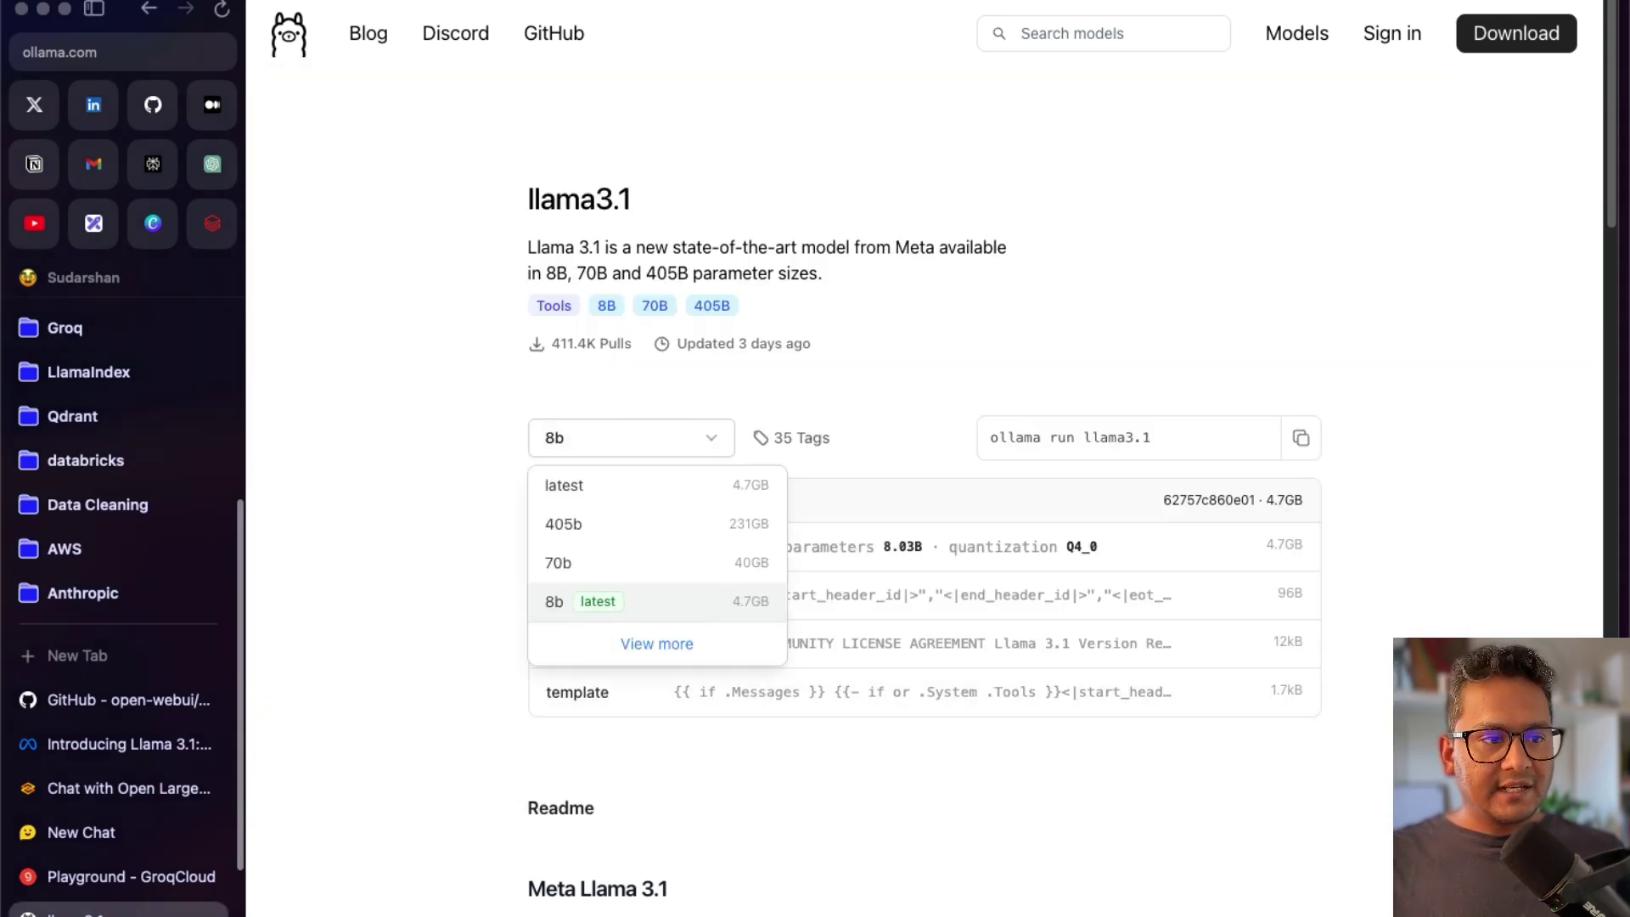
key(ctrl+grave)
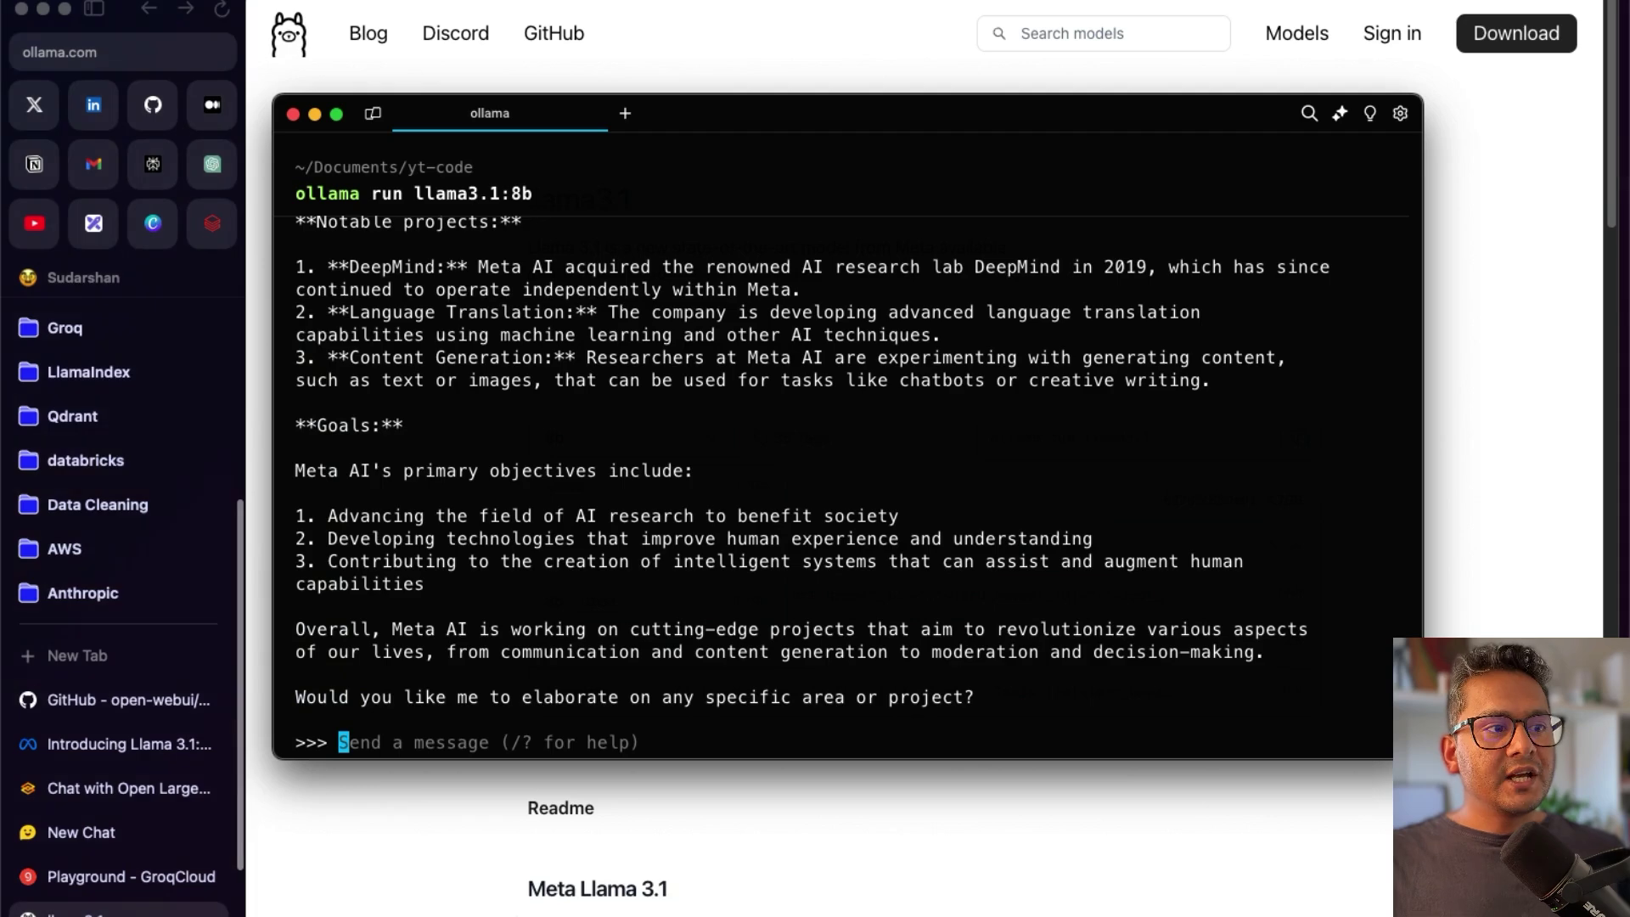
End the local llama3.1:8b chat session with "/bye" and hide the terminal
click(472, 754)
text(/bye)
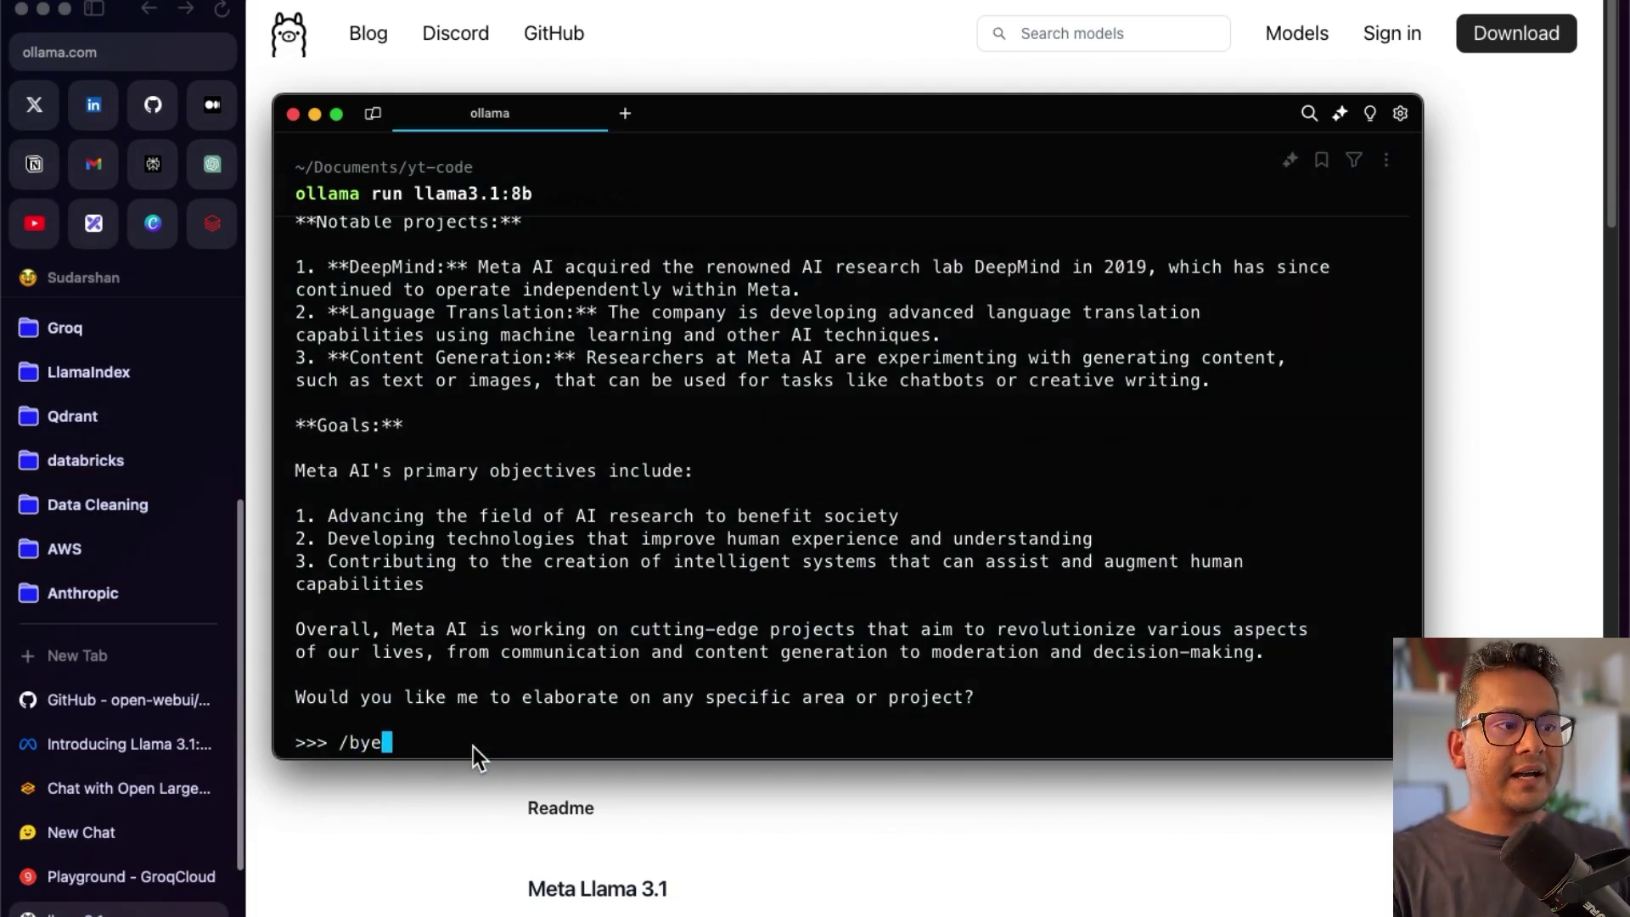
key(Return)
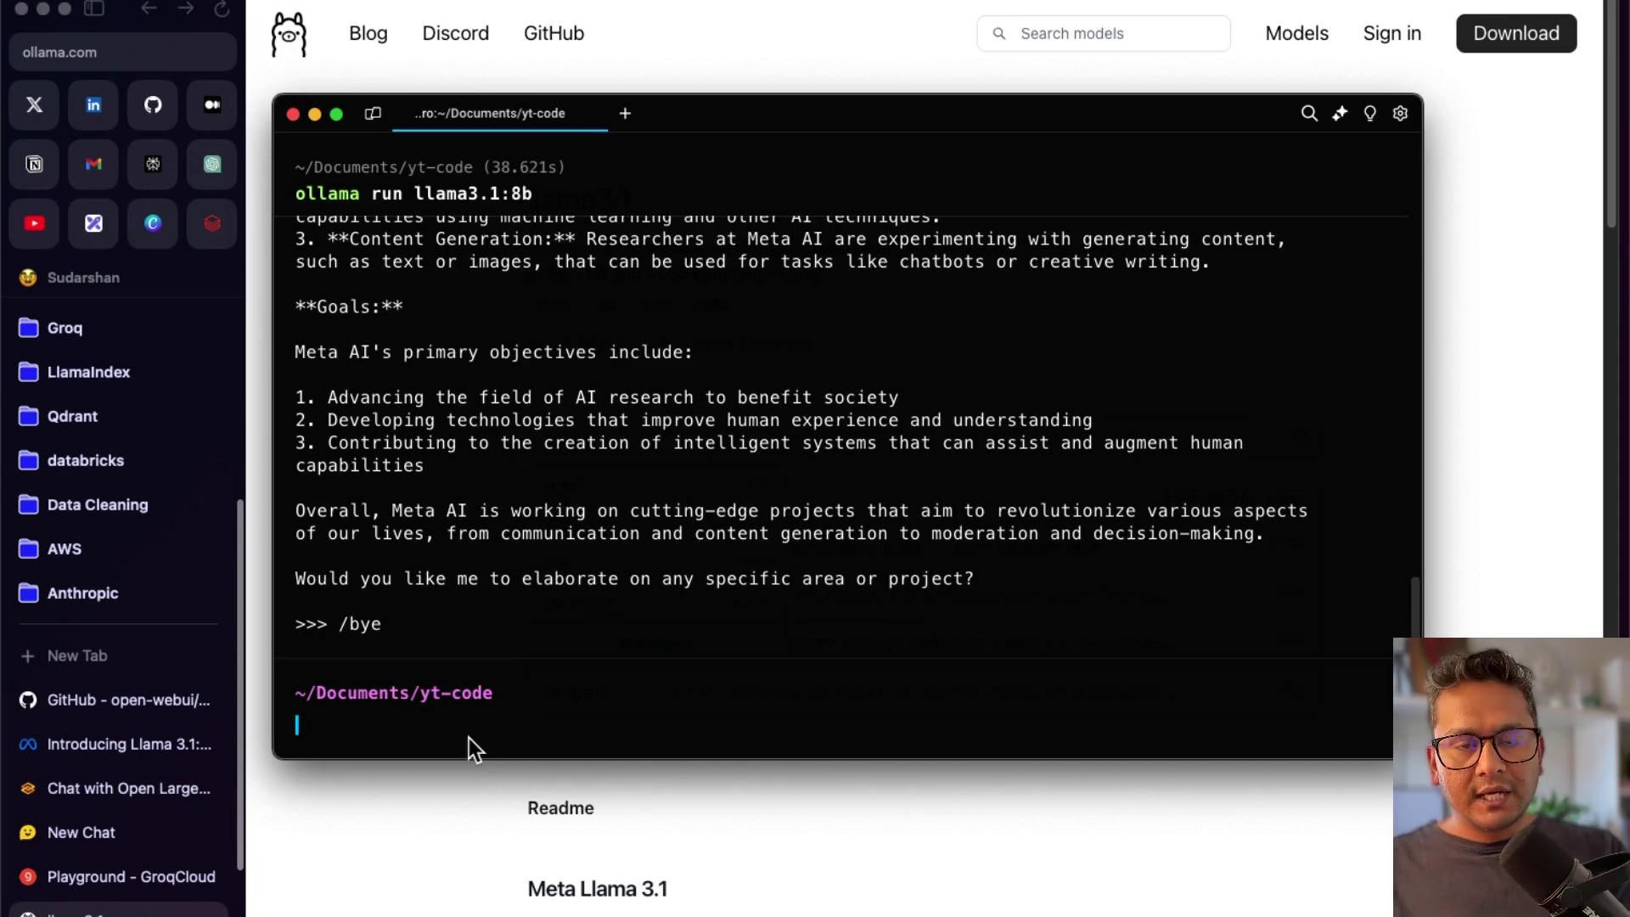
key(ctrl+grave)
Revisit the open Meta Llama 3.1 announcement, the chat pages and the GroqCloud playground, ending on the Ollama llama3.1 page
key(ctrl+Tab)
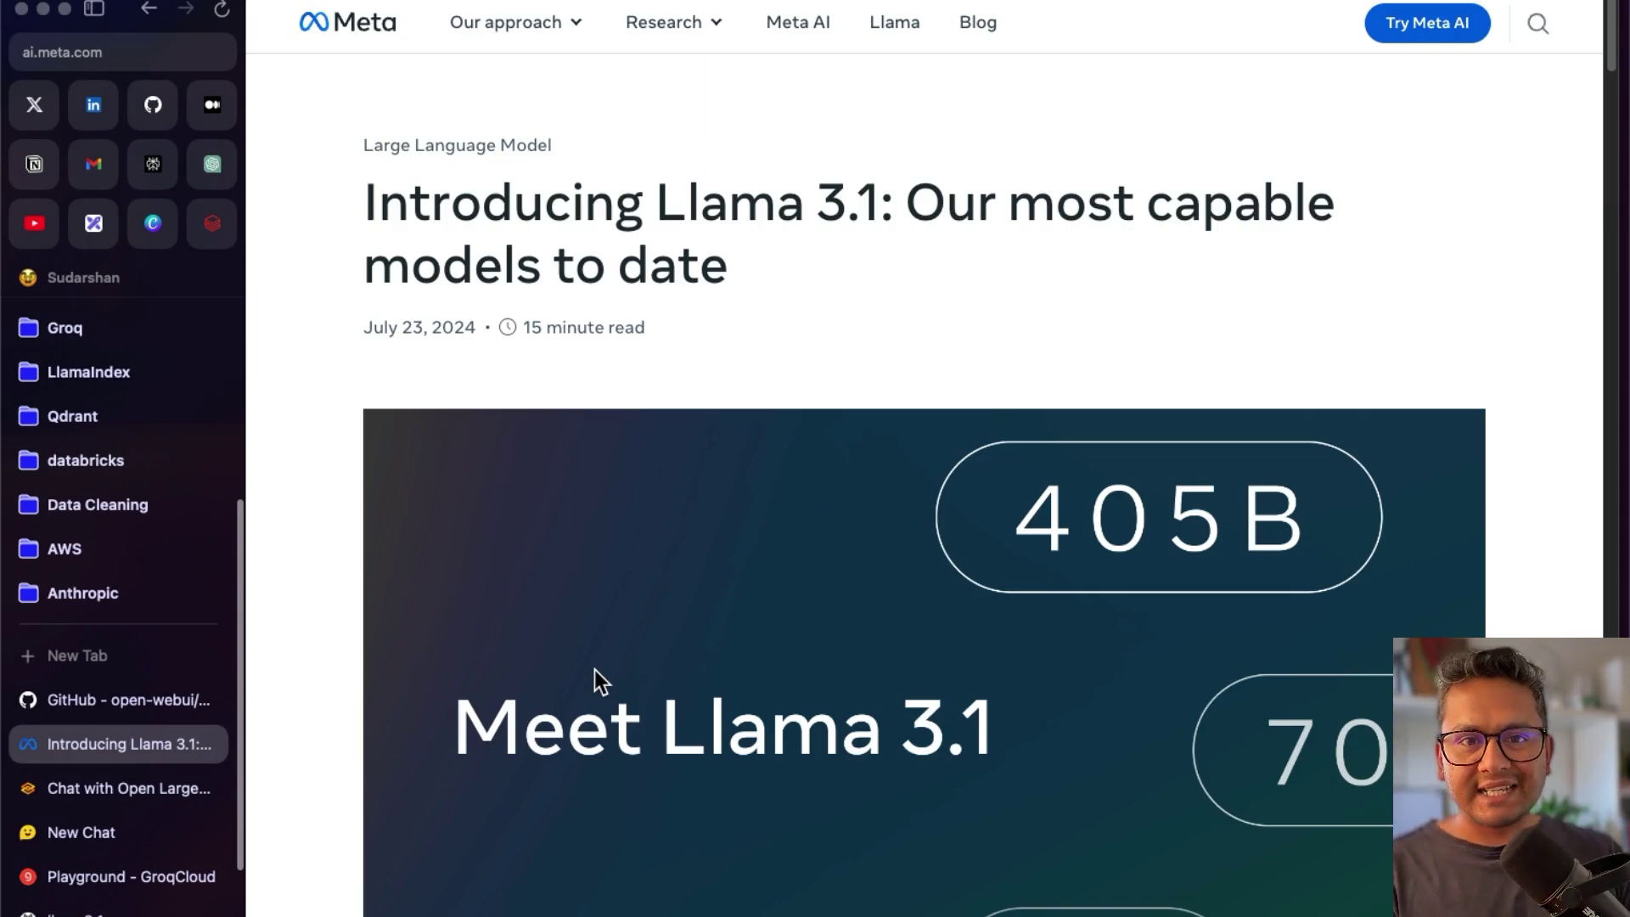
click(115, 800)
click(117, 836)
click(118, 863)
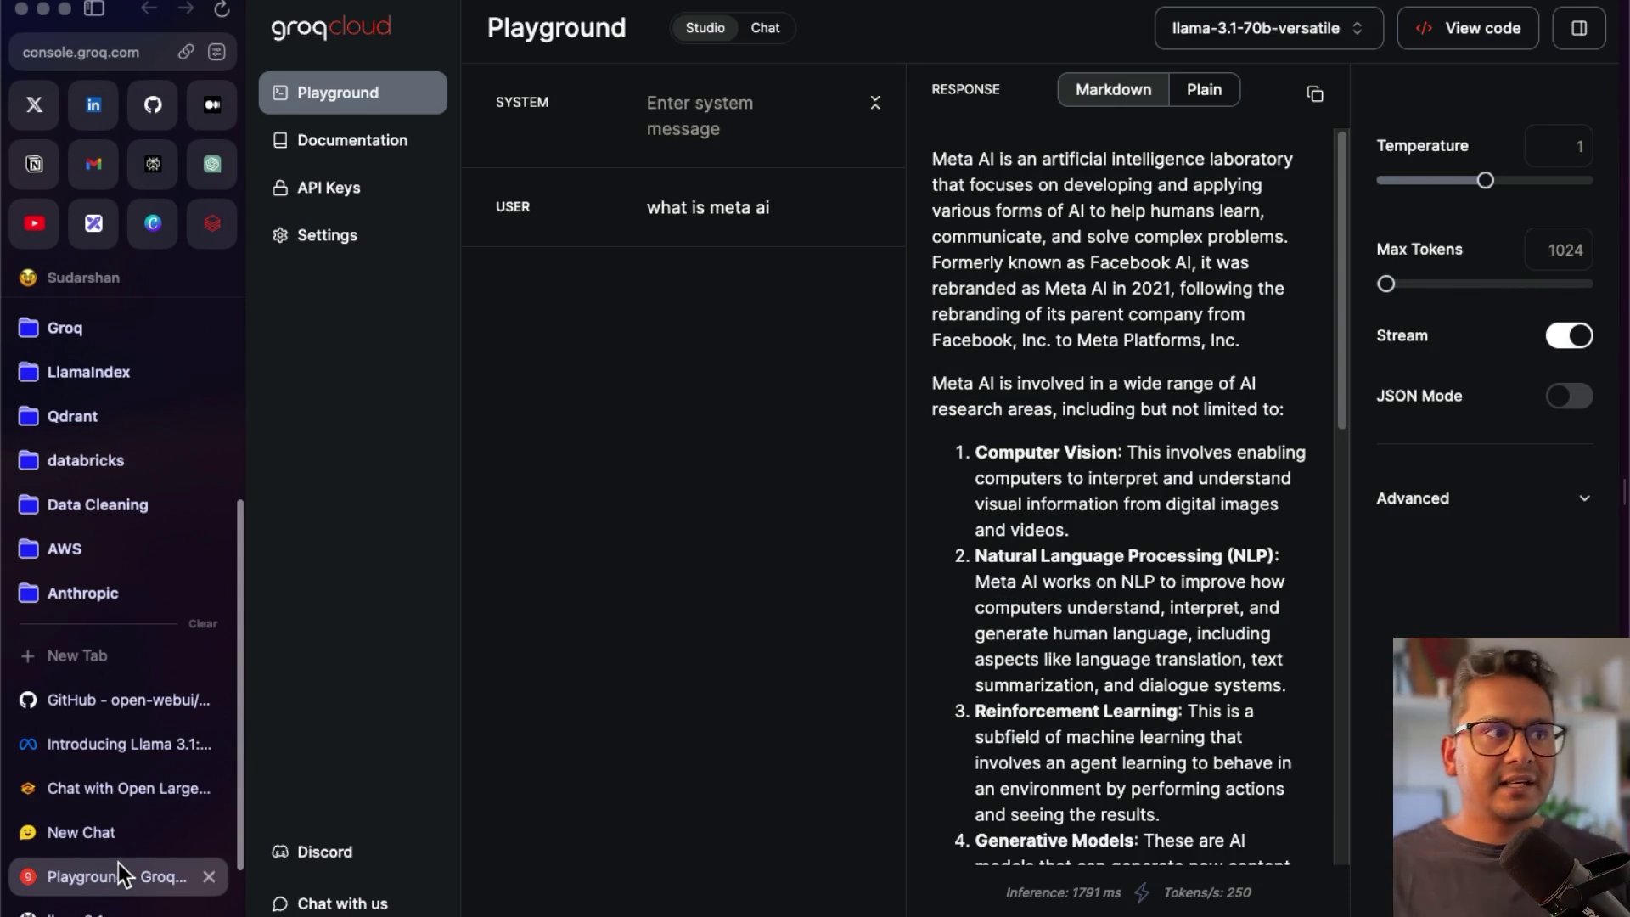
key(super+alt+Down)
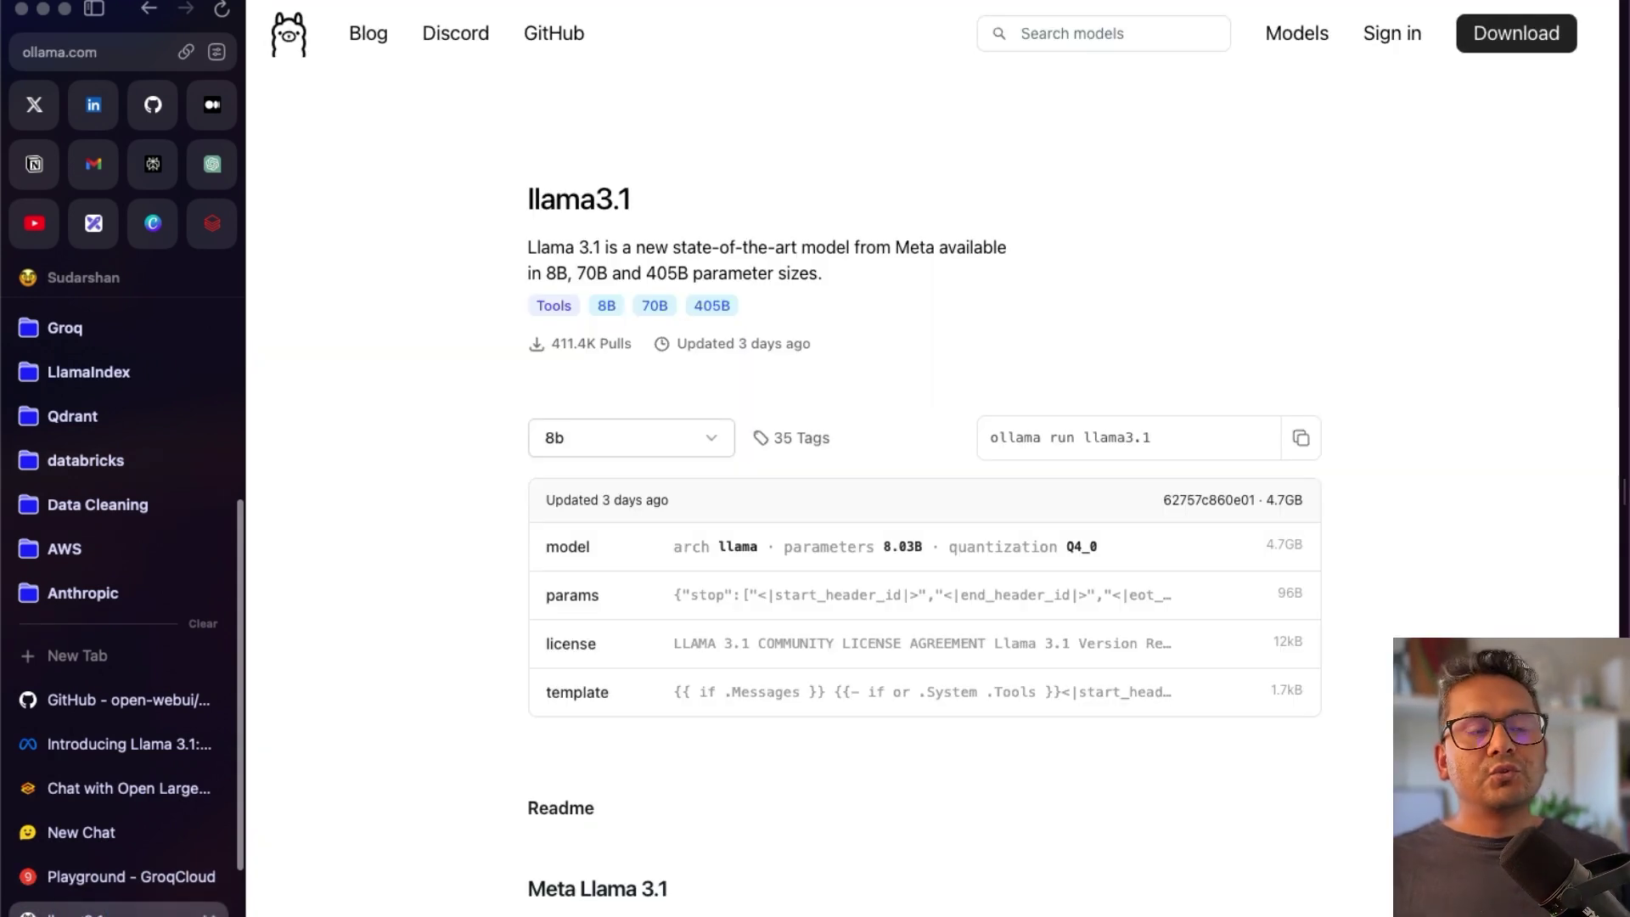